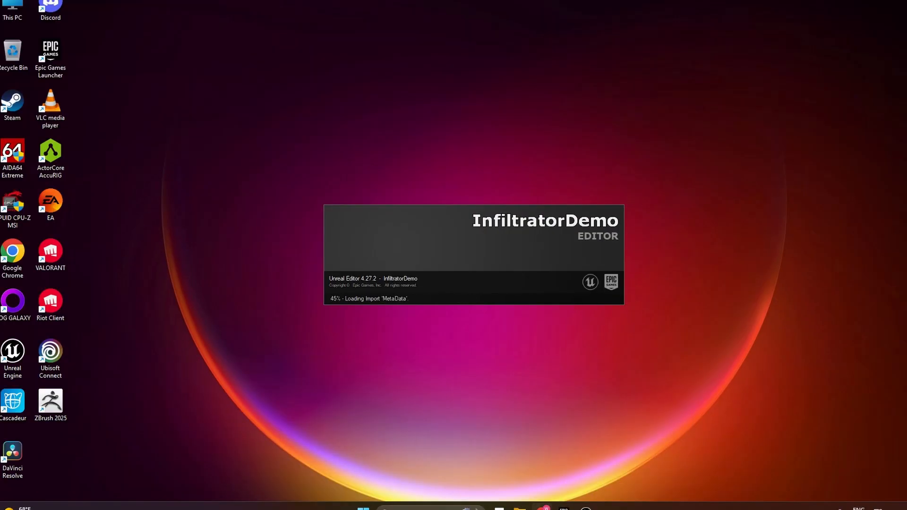
Step: Switch to Cascadeur, import CAR_Export.FBX into the empty scene and import SK_SciFITrooper-01.FBX into a separate new scene
{"action": "mouse_move", "coordinate": [542, 509]}
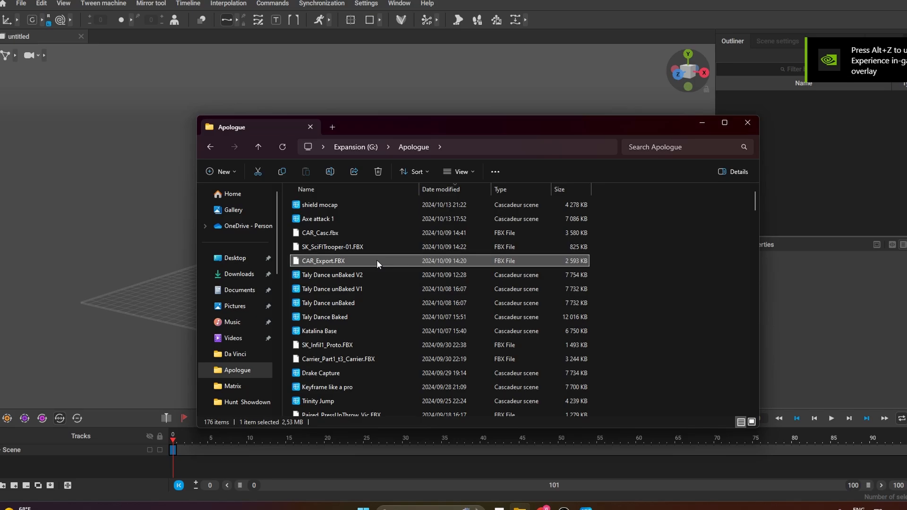
{"action": "left_click_drag", "start_coordinate": [377, 262], "coordinate": [161, 274]}
{"action": "left_click", "coordinate": [21, 3]}
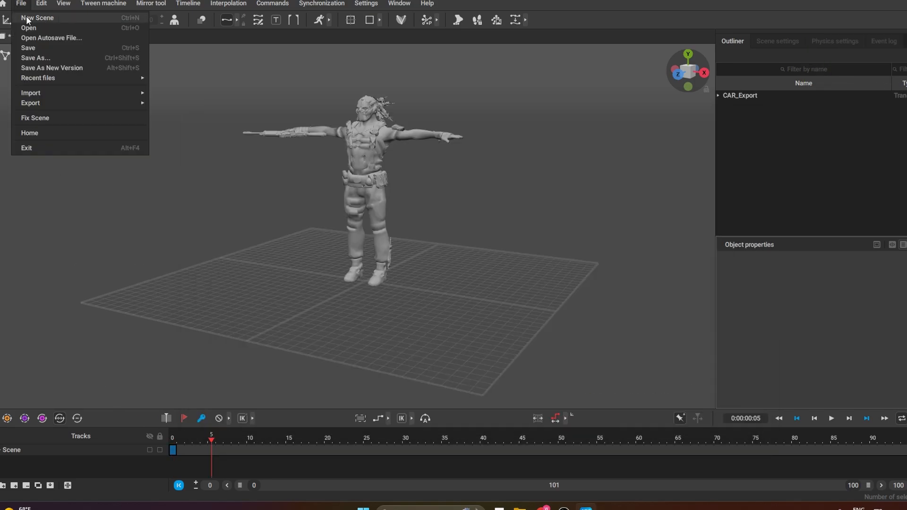
{"action": "key", "text": "Return"}
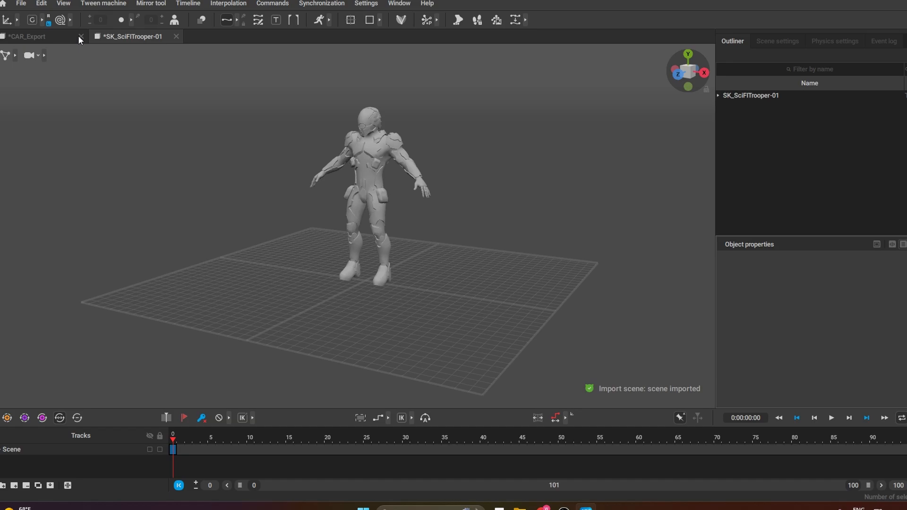
{"action": "left_click", "coordinate": [47, 37]}
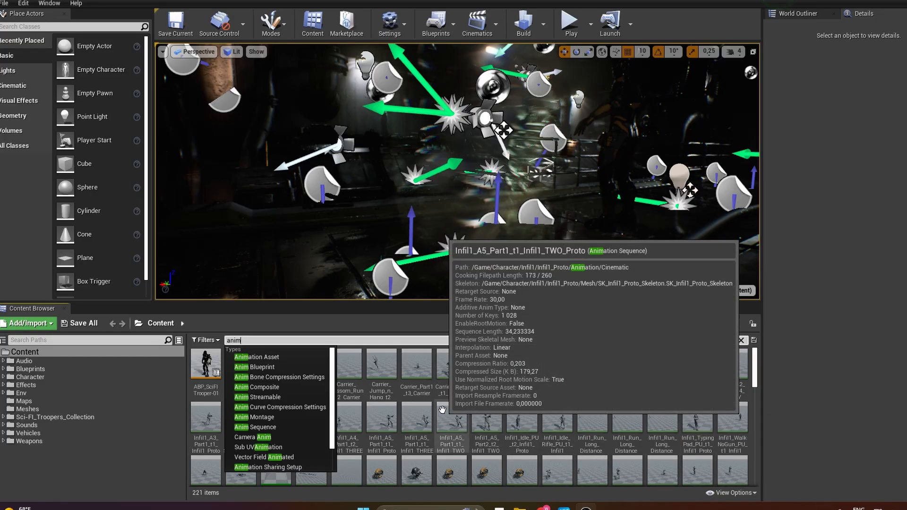
Step: Switch to Unreal Editor and preview the Infil1_A5_Part1_t1_Infil1_TWO_Proto animation sequence, scrubbing through its frames
{"action": "double_click", "coordinate": [442, 409]}
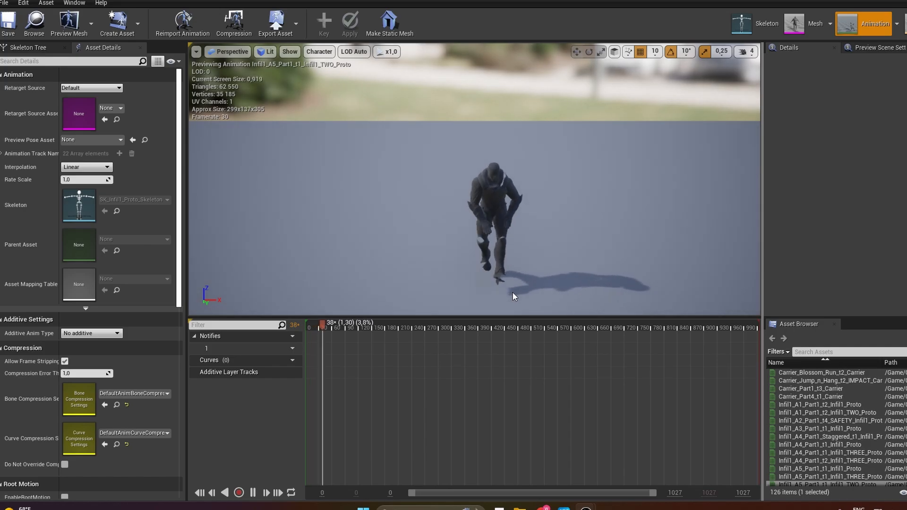
{"action": "left_click_drag", "start_coordinate": [416, 327], "coordinate": [428, 360]}
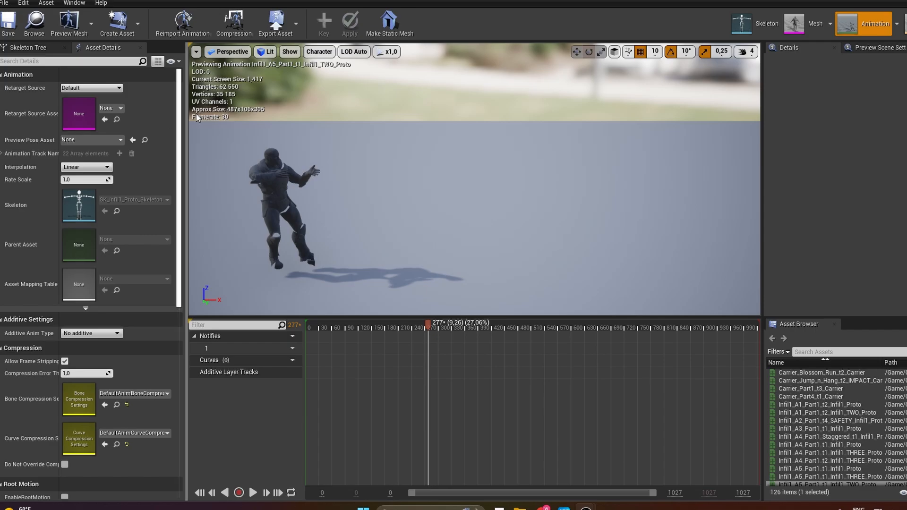
{"action": "left_click", "coordinate": [106, 0]}
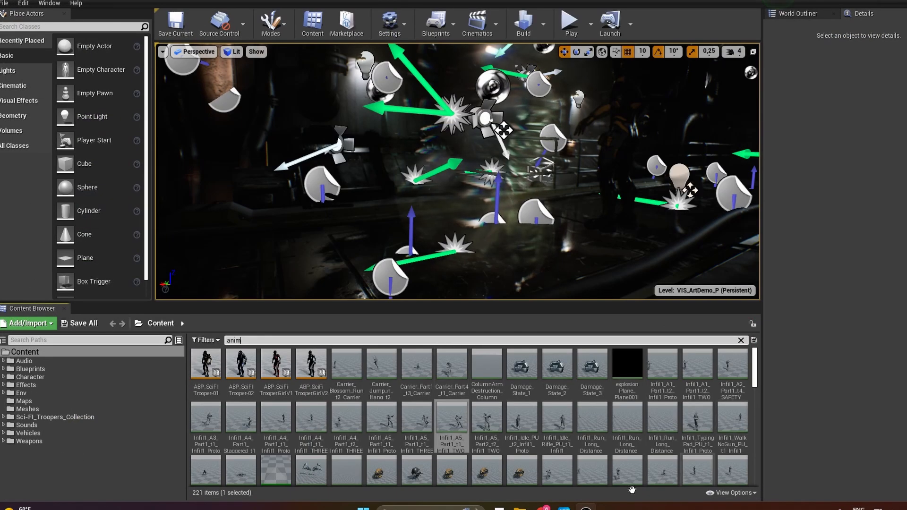
Step: Duplicate and retarget Infil1_A5_Part1_t1_Infil1_TWO_Proto to CH_SciFITrooper-01_Skeleton, including incompatible skeletons and using prefix RE, and preview the retargeted animation
{"action": "right_click", "coordinate": [451, 419]}
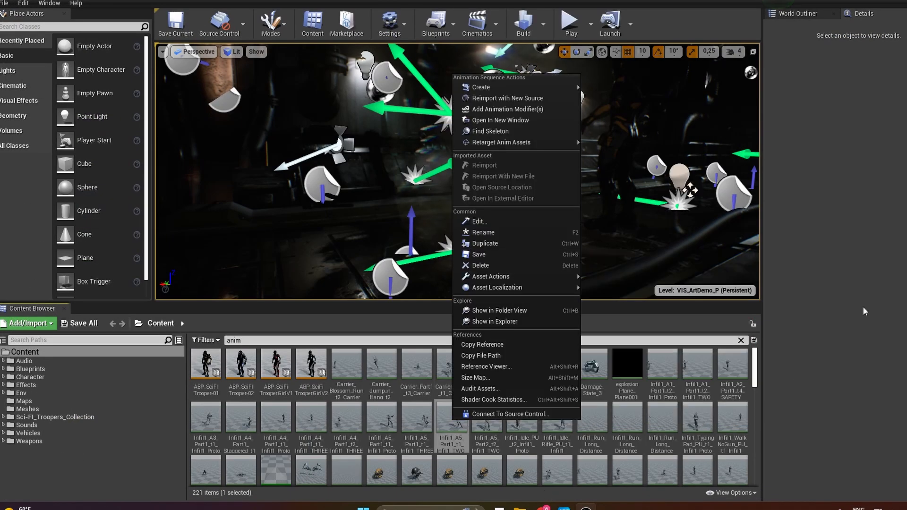
{"action": "mouse_move", "coordinate": [533, 144]}
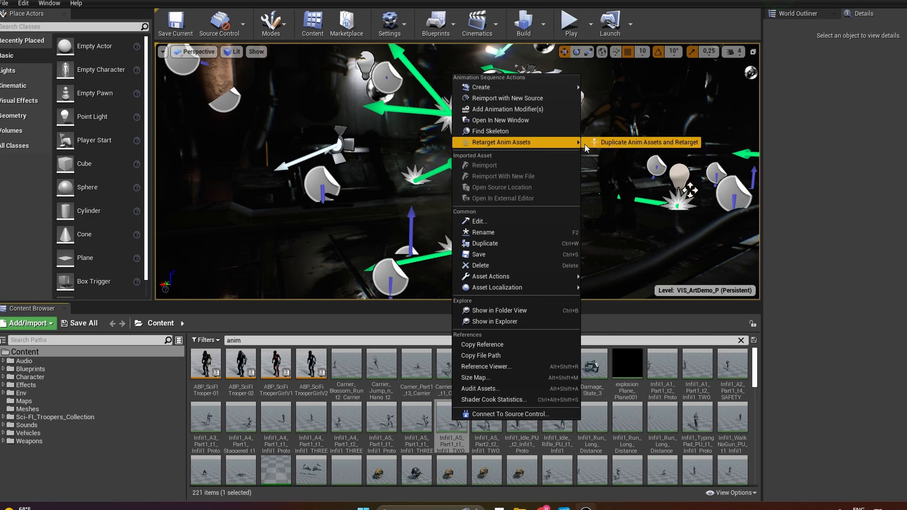
{"action": "left_click", "coordinate": [632, 142]}
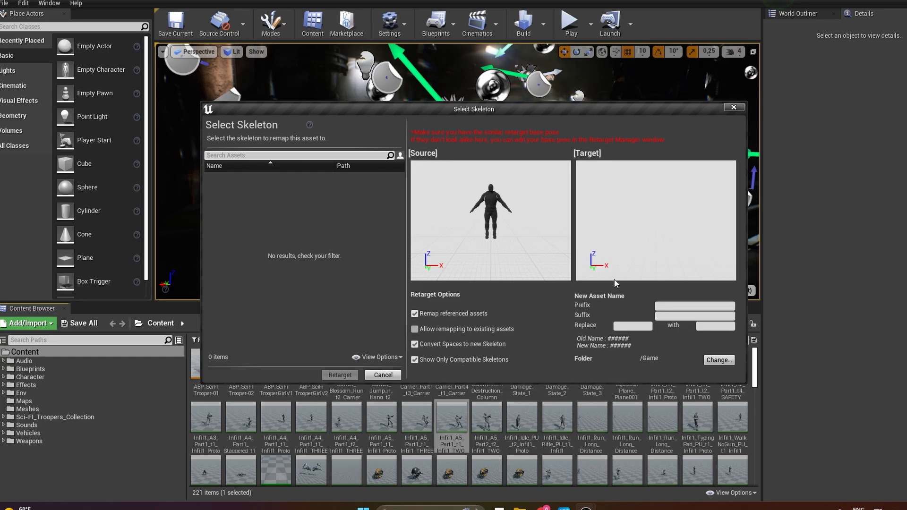
{"action": "left_click", "coordinate": [415, 359]}
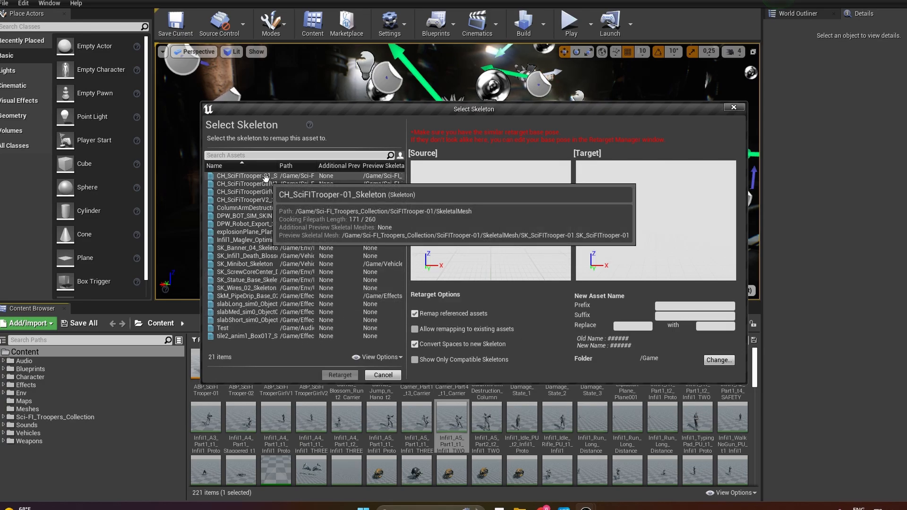
{"action": "left_click", "coordinate": [245, 175]}
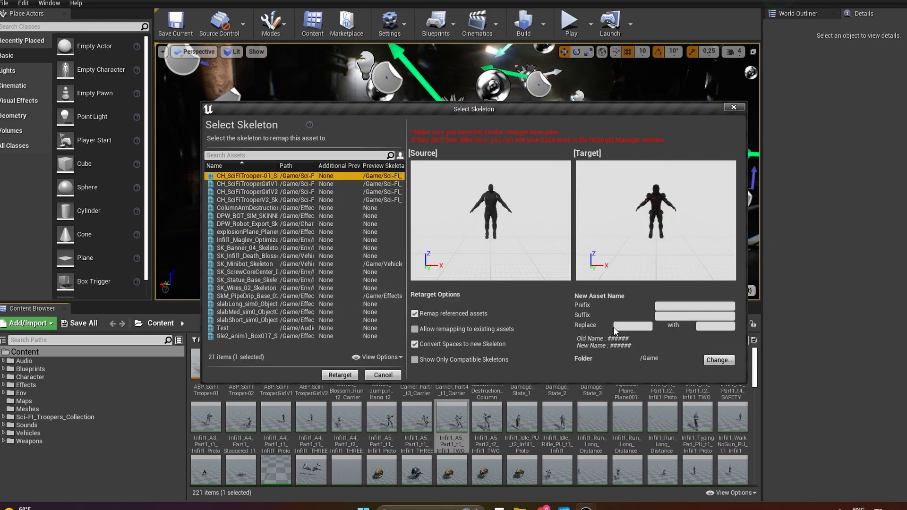
{"action": "left_click", "coordinate": [678, 306]}
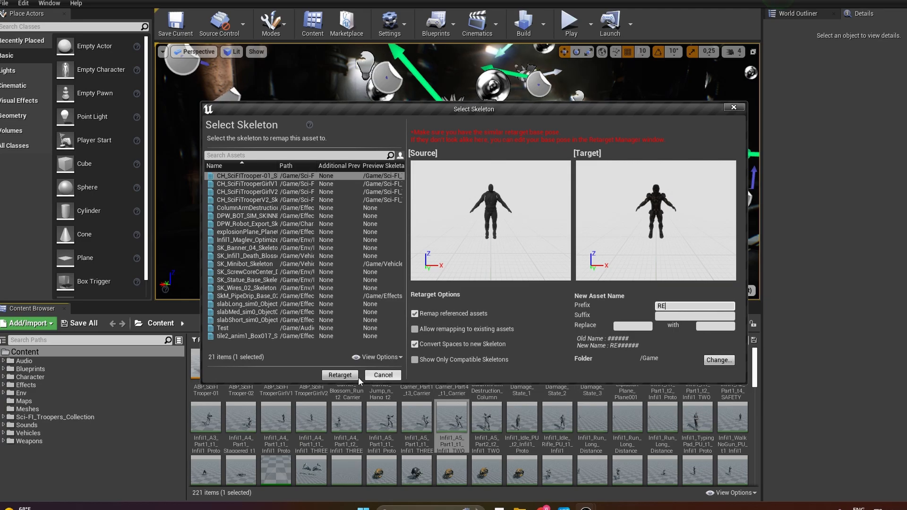
{"action": "left_click", "coordinate": [340, 375]}
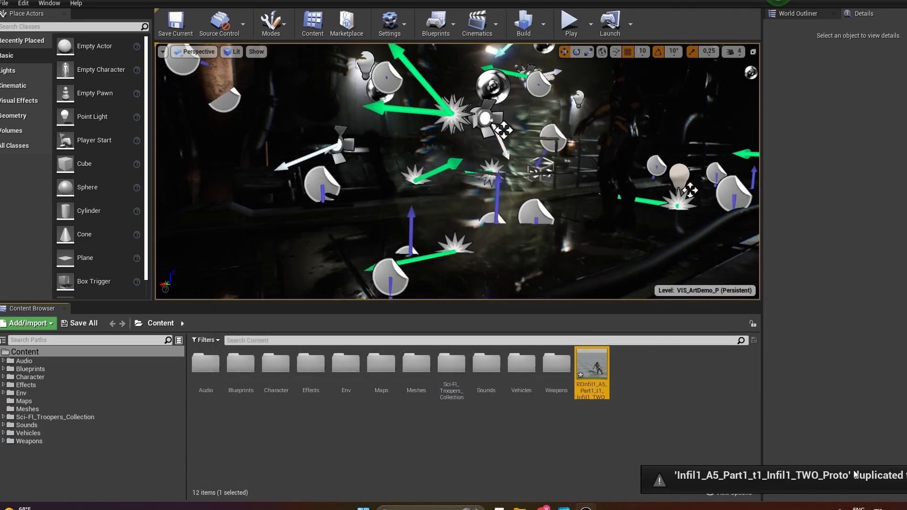
{"action": "double_click", "coordinate": [591, 366]}
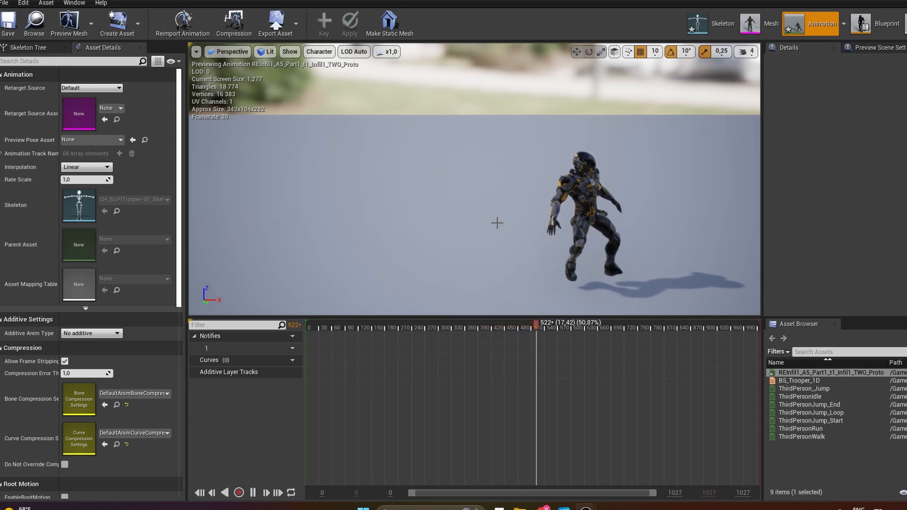
{"action": "left_click", "coordinate": [105, 1]}
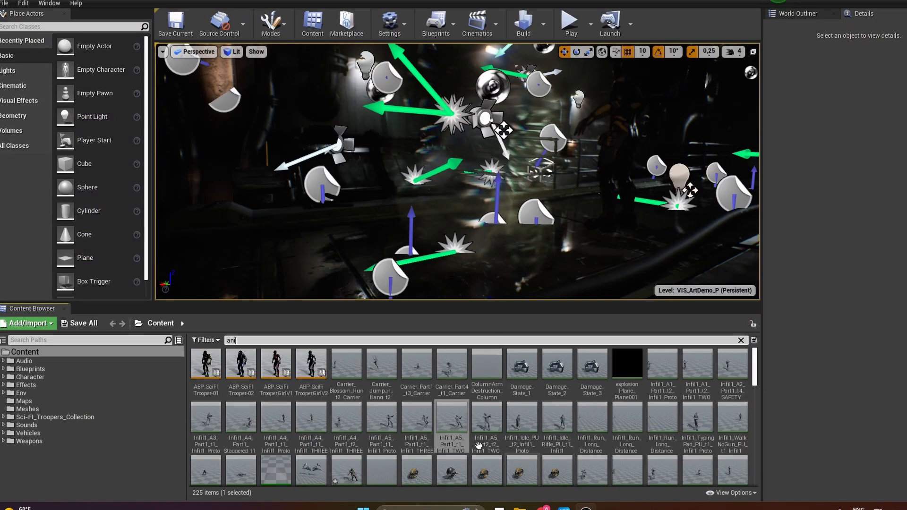
Step: Export the original Infil1_A5_Part1_t1_Infil1_TWO_Proto animation as an FBX file to the Apologue folder with FBX 2013 compatibility
{"action": "right_click", "coordinate": [453, 417]}
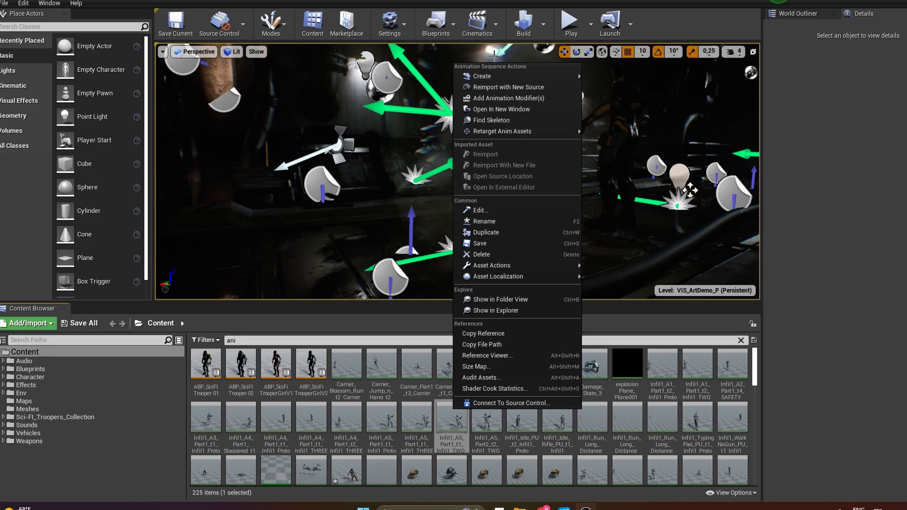
{"action": "mouse_move", "coordinate": [538, 269]}
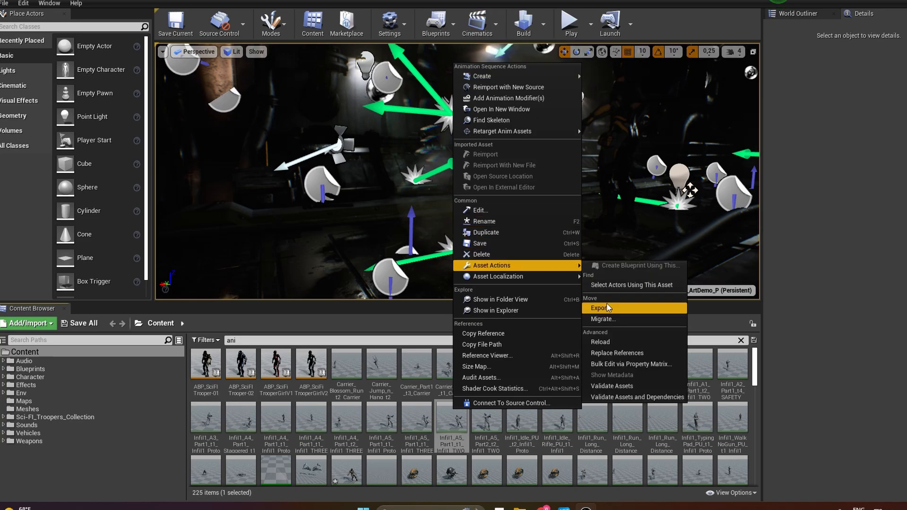
{"action": "left_click", "coordinate": [601, 308]}
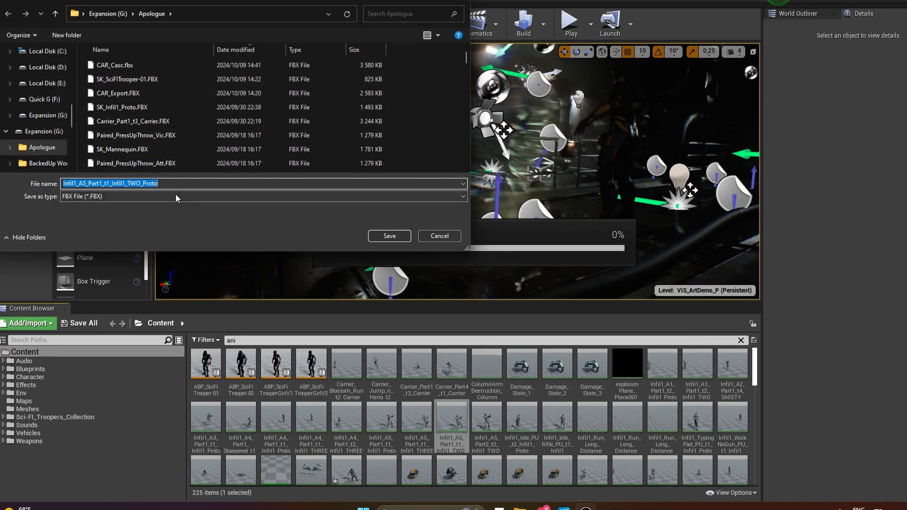
{"action": "left_click", "coordinate": [389, 236]}
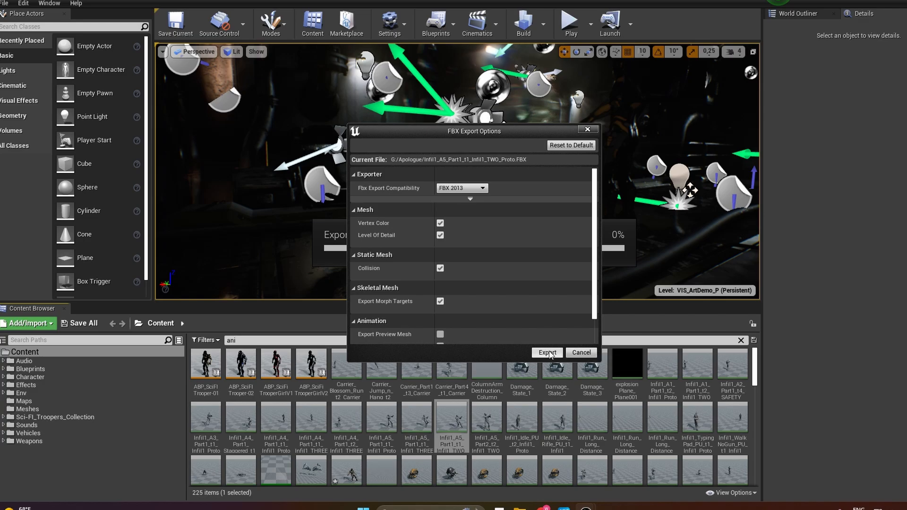
{"action": "left_click", "coordinate": [547, 352]}
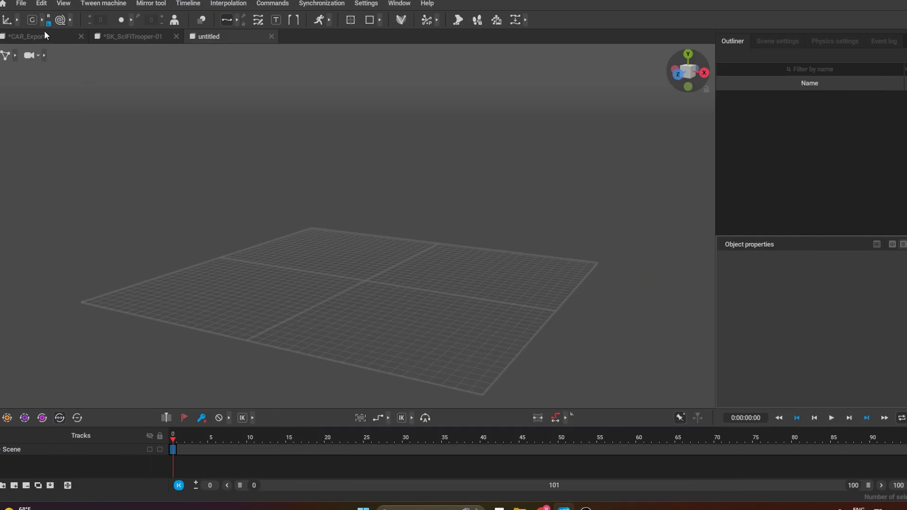
Step: Switch to Cascadeur and import Infil1_A5_Part1_t1_Infil1_TWO_Proto.FBX from the Apologue folder into the untitled scene
{"action": "left_click", "coordinate": [44, 34]}
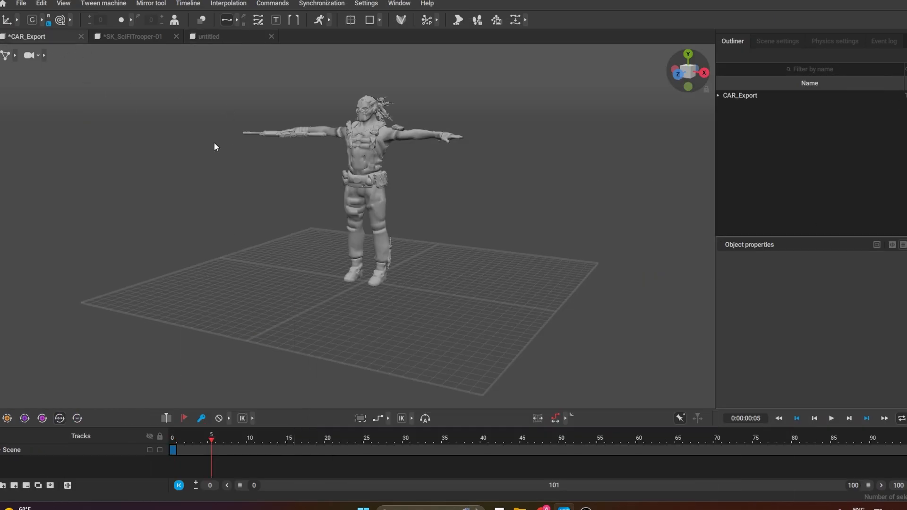
{"action": "left_click", "coordinate": [208, 38]}
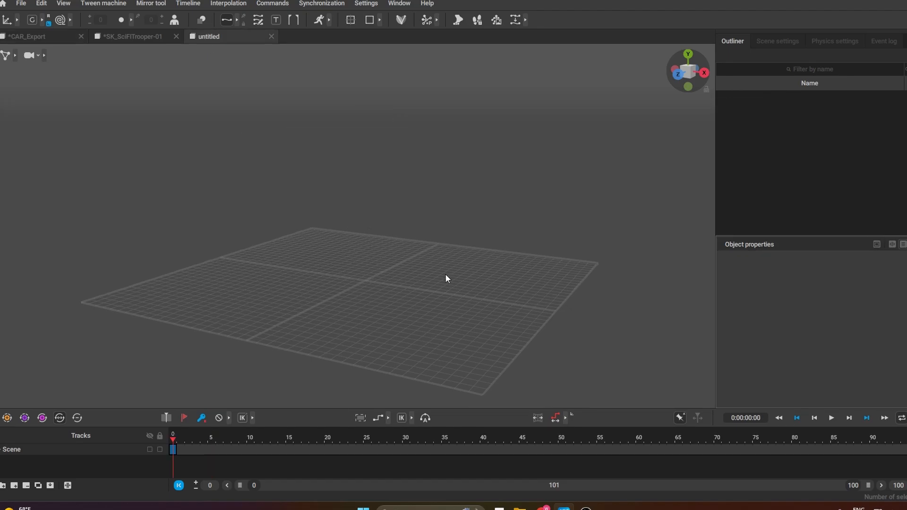
{"action": "left_click", "coordinate": [521, 509]}
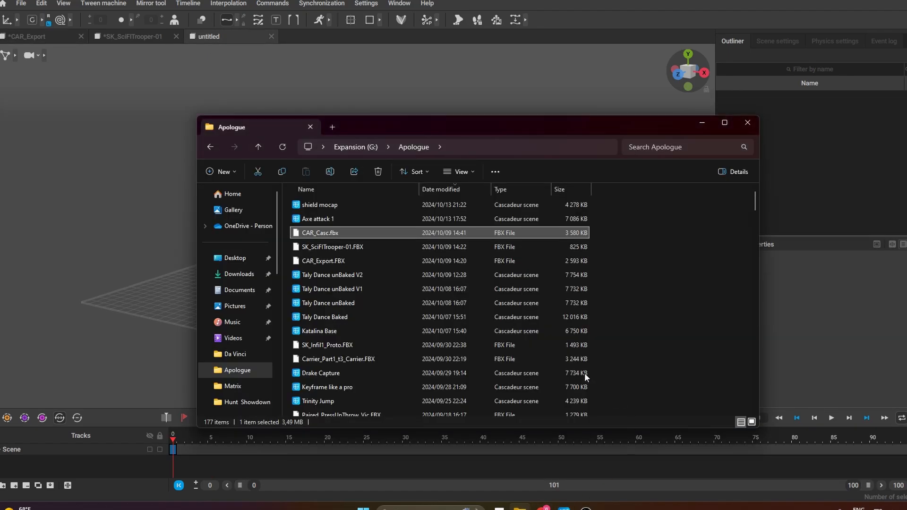
{"action": "left_click", "coordinate": [241, 372]}
{"action": "left_click", "coordinate": [339, 205]}
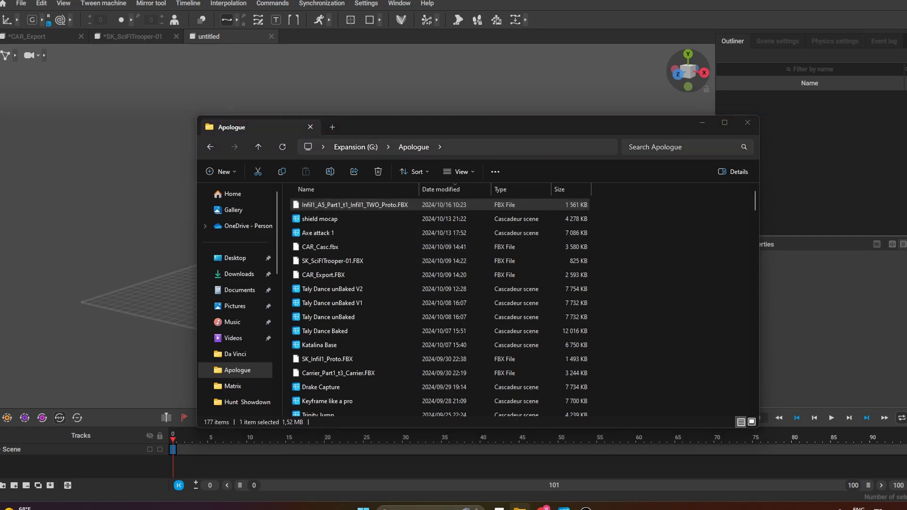
{"action": "left_click", "coordinate": [503, 287]}
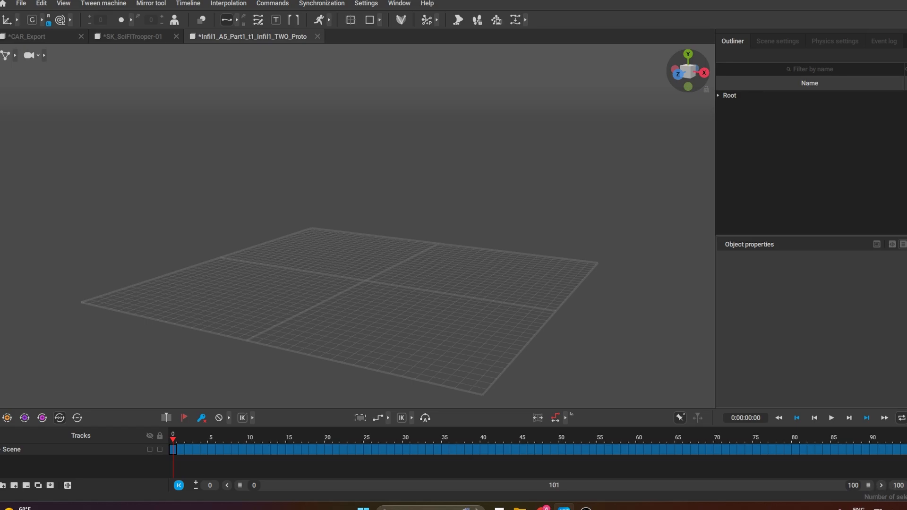
Step: Display the imported skeleton's joints and extend the scene's timeline to frame 1100, with the visible range ending at frame 1056
{"action": "left_click", "coordinate": [906, 484]}
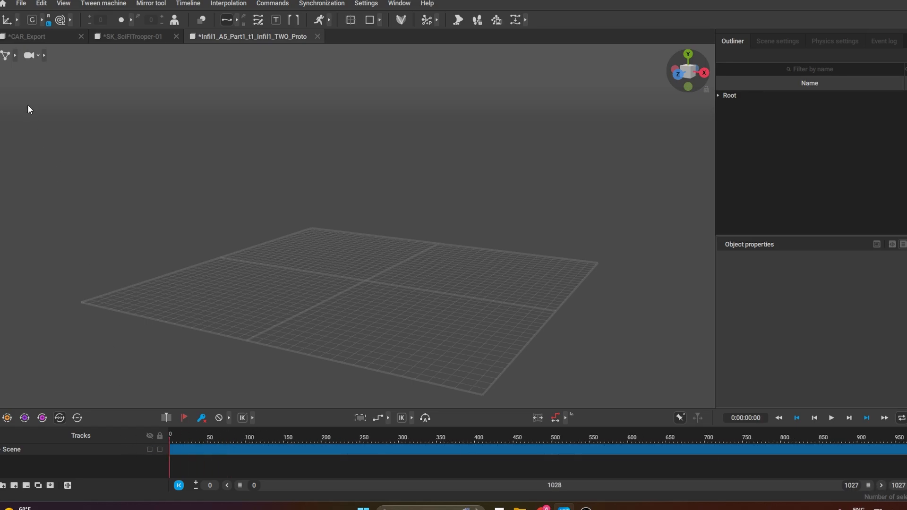
{"action": "left_click", "coordinate": [14, 56]}
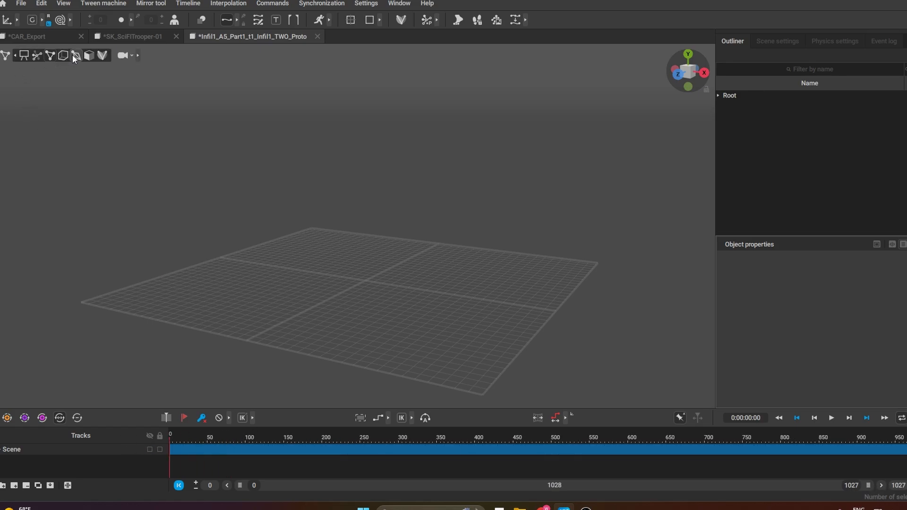
{"action": "left_click", "coordinate": [74, 55]}
{"action": "left_click_drag", "start_coordinate": [196, 440], "coordinate": [906, 452]}
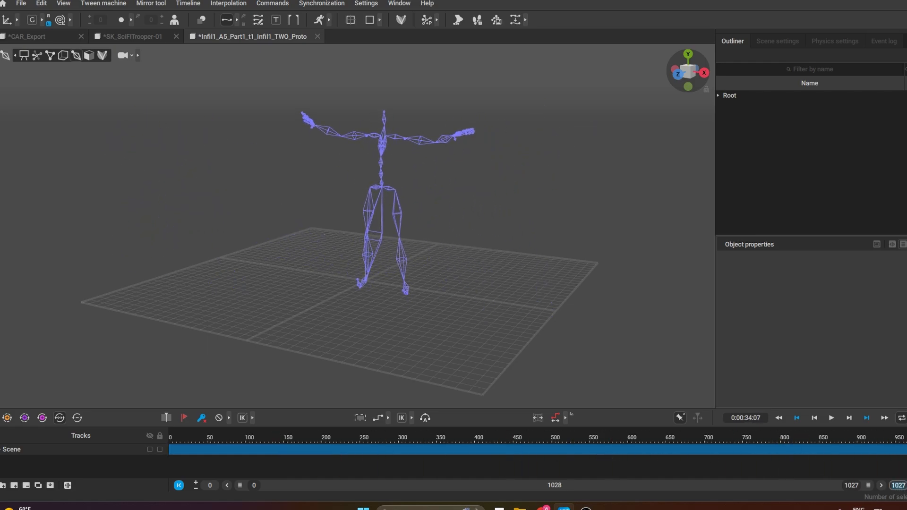
{"action": "key", "text": "Return"}
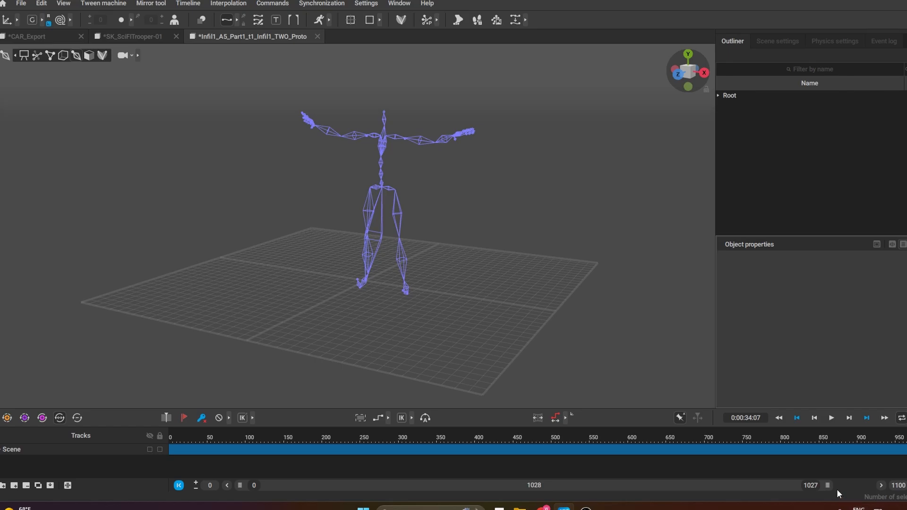
{"action": "left_click_drag", "start_coordinate": [828, 486], "coordinate": [843, 487]}
Step: Go to frame 0, select all joints of the imported animation skeleton and copy them
{"action": "left_click_drag", "start_coordinate": [888, 452], "coordinate": [16, 474]}
{"action": "left_click_drag", "start_coordinate": [517, 274], "coordinate": [59, 86]}
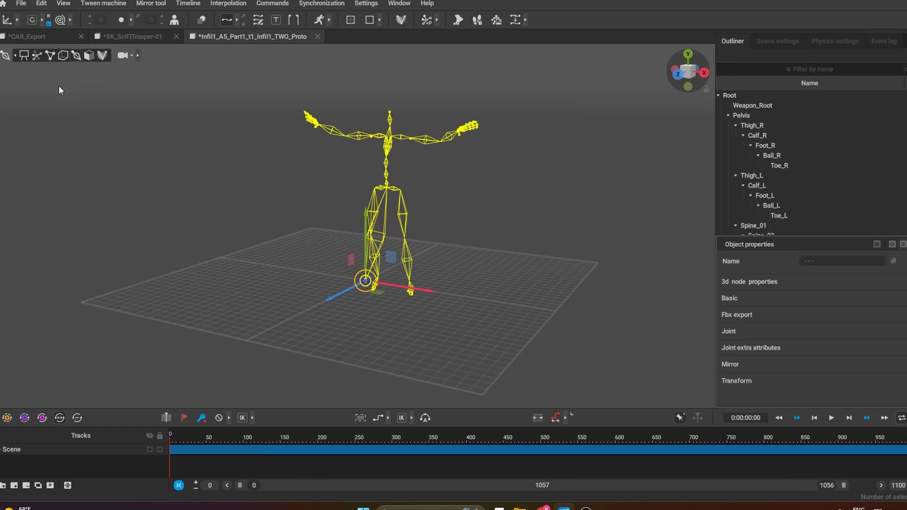
{"action": "key", "text": "ctrl+c"}
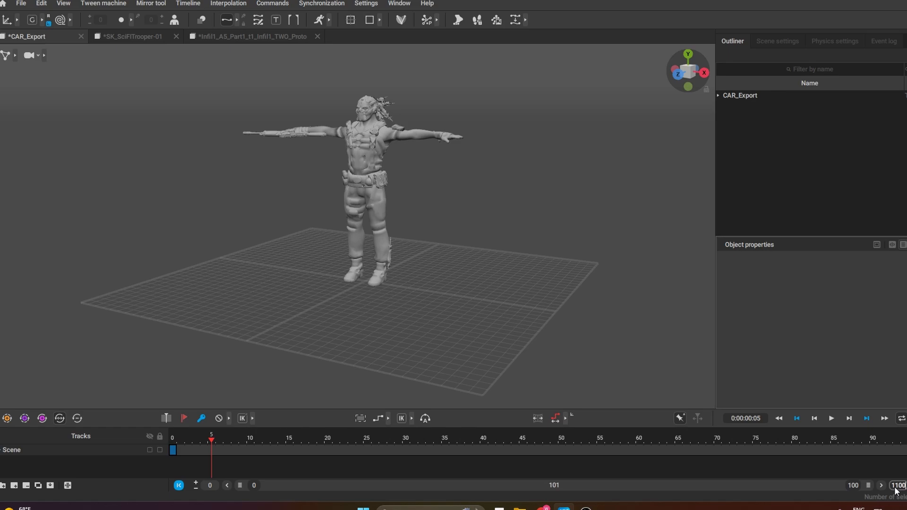
Step: In the CAR_Export scene, set the last frame to 1100, stretch the visible range to 1100 and go to frame 0
{"action": "key", "text": "Return"}
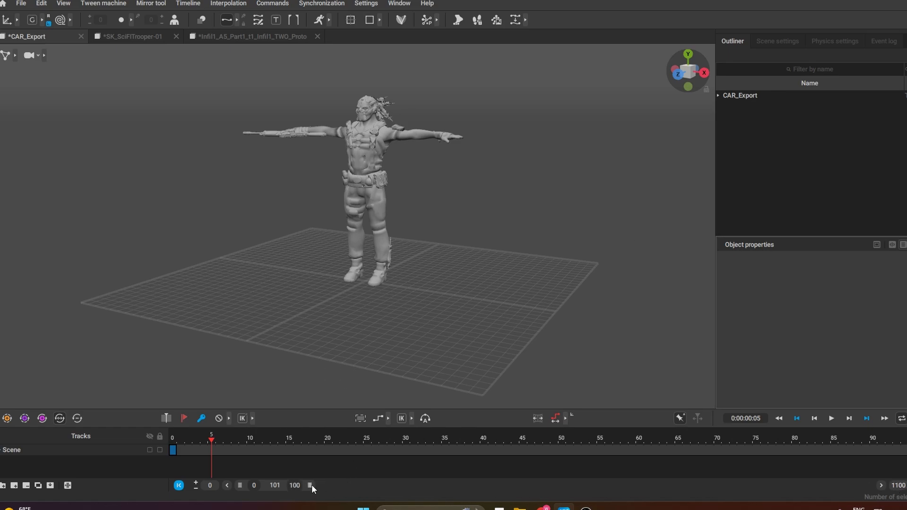
{"action": "left_click_drag", "start_coordinate": [310, 484], "coordinate": [868, 485]}
{"action": "left_click_drag", "start_coordinate": [882, 450], "coordinate": [38, 477]}
Step: Display the joints of the CAR_Export character and select its whole skeleton
{"action": "left_click", "coordinate": [16, 56]}
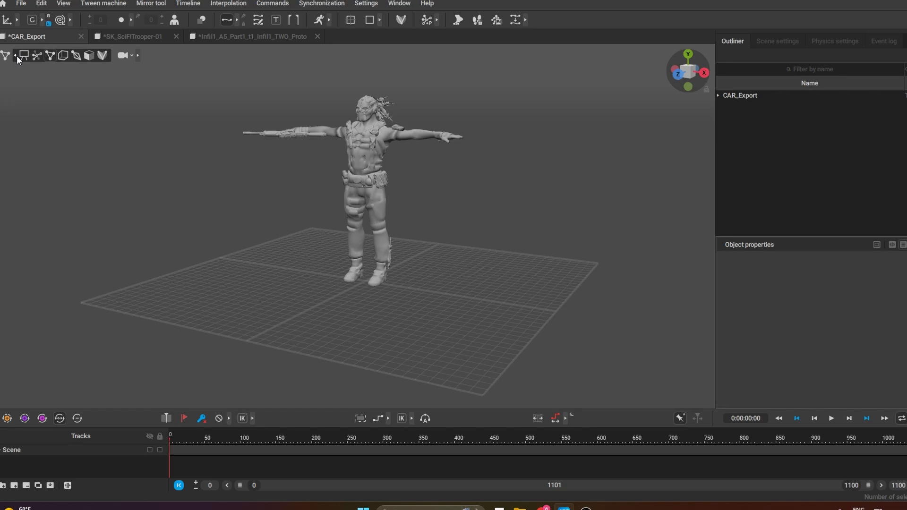
{"action": "left_click", "coordinate": [76, 55]}
{"action": "left_click_drag", "start_coordinate": [190, 89], "coordinate": [658, 377]}
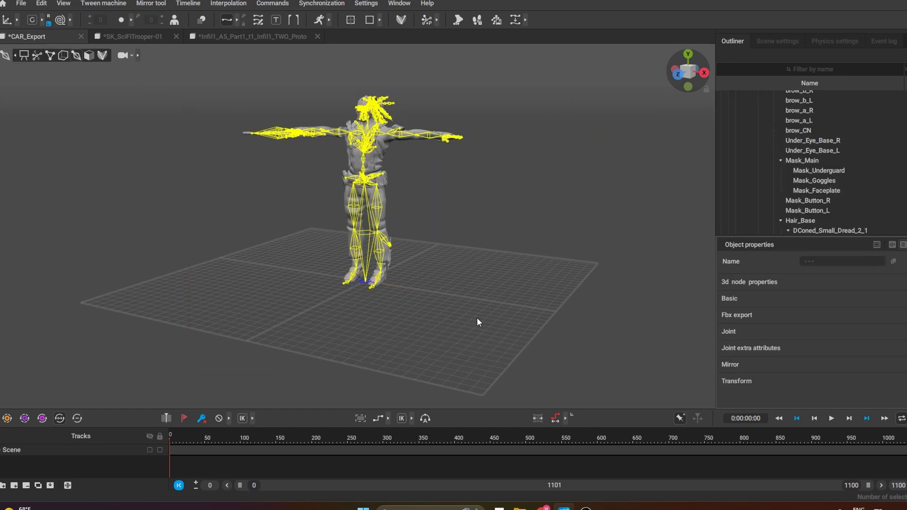
Step: Paste the copied animation onto the CAR_Export skeleton, hide the joints and scrub the timeline to frame 656
{"action": "key", "text": "ctrl+v"}
{"action": "left_click", "coordinate": [193, 361]}
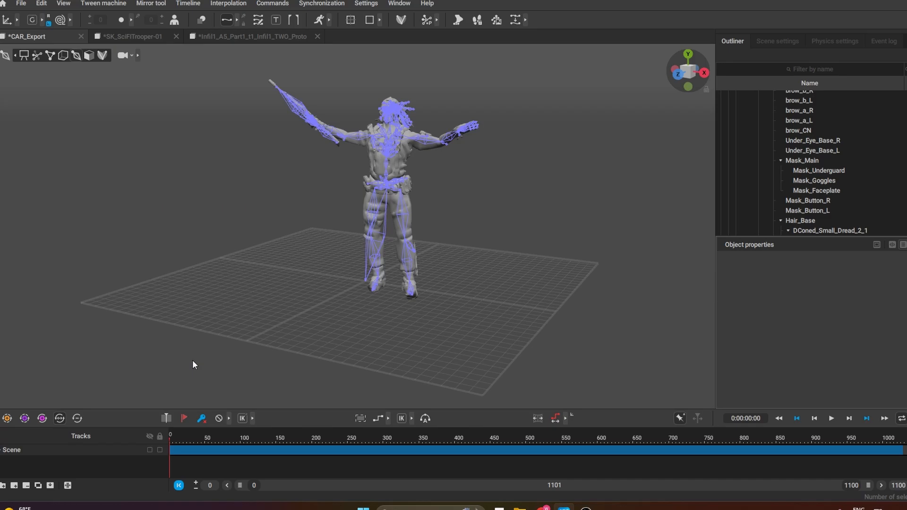
{"action": "left_click", "coordinate": [24, 56]}
{"action": "left_click_drag", "start_coordinate": [227, 438], "coordinate": [638, 468]}
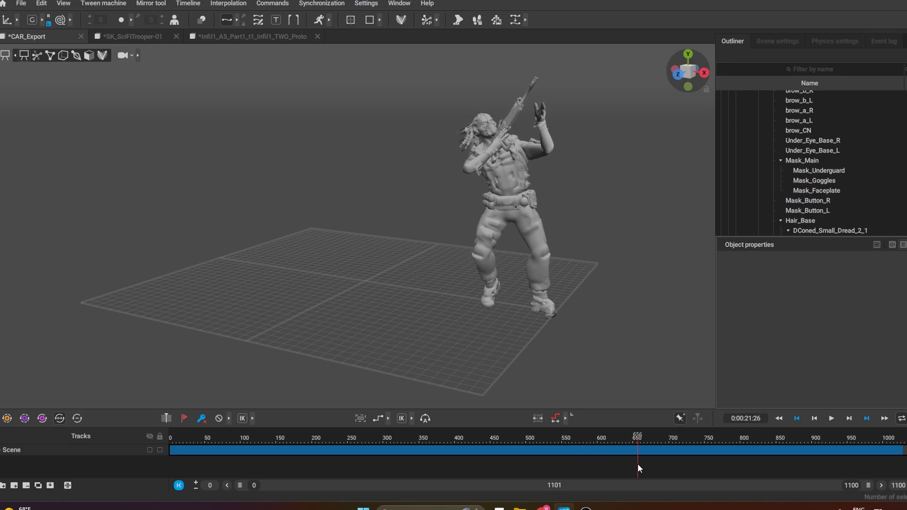
Step: Close the imported Infil1_A5_Part1_t1_Infil1_TWO_Proto animation scene without saving its changes
{"action": "left_click", "coordinate": [270, 39]}
{"action": "left_click", "coordinate": [317, 36]}
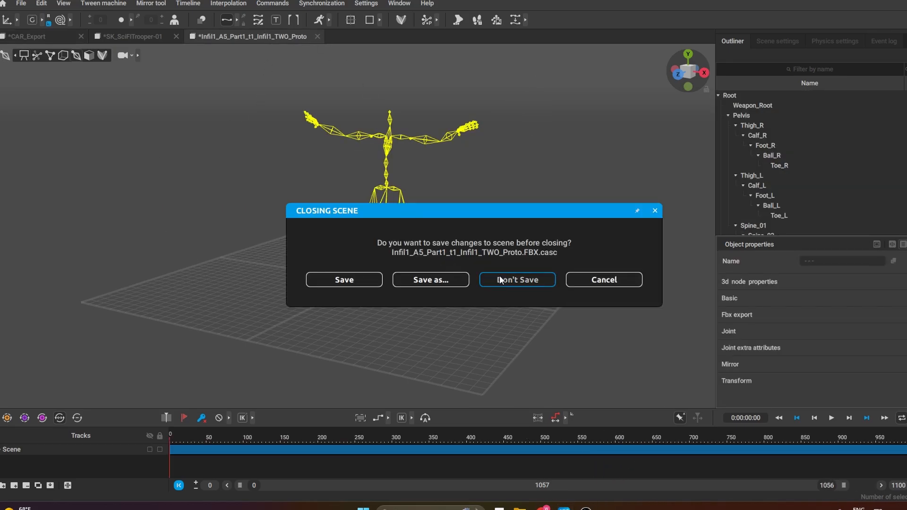
{"action": "left_click", "coordinate": [501, 280]}
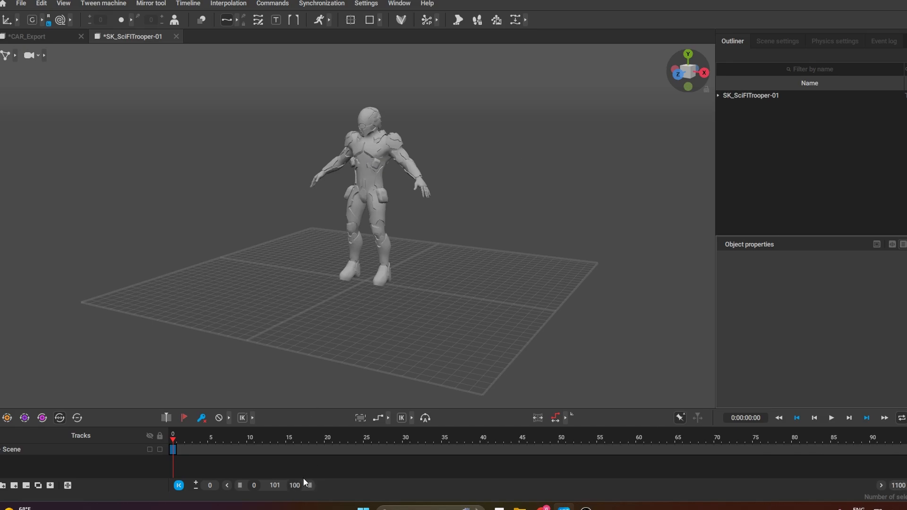
Step: In the SK_SciFITrooper-01 scene, stretch the visible timeline range to frame 1100 and display the character's joints
{"action": "left_click_drag", "start_coordinate": [312, 484], "coordinate": [903, 505]}
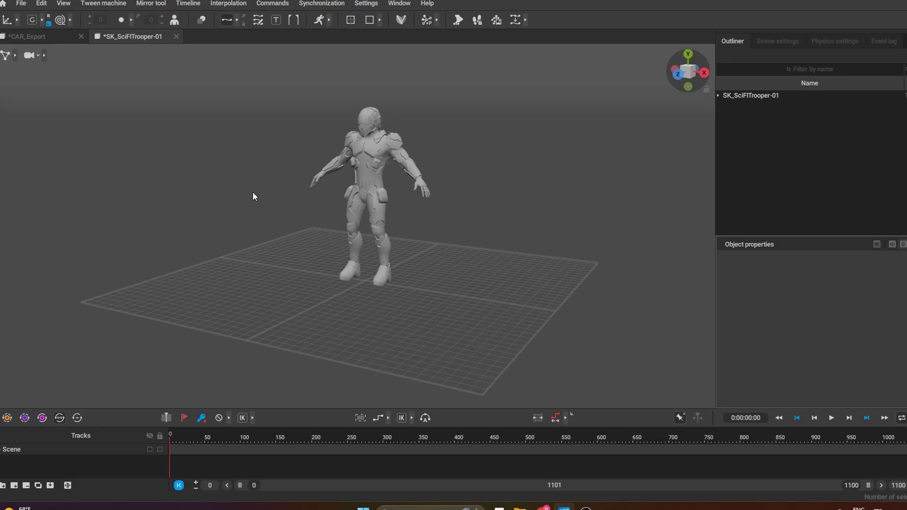
{"action": "mouse_move", "coordinate": [27, 57]}
{"action": "left_click", "coordinate": [75, 55]}
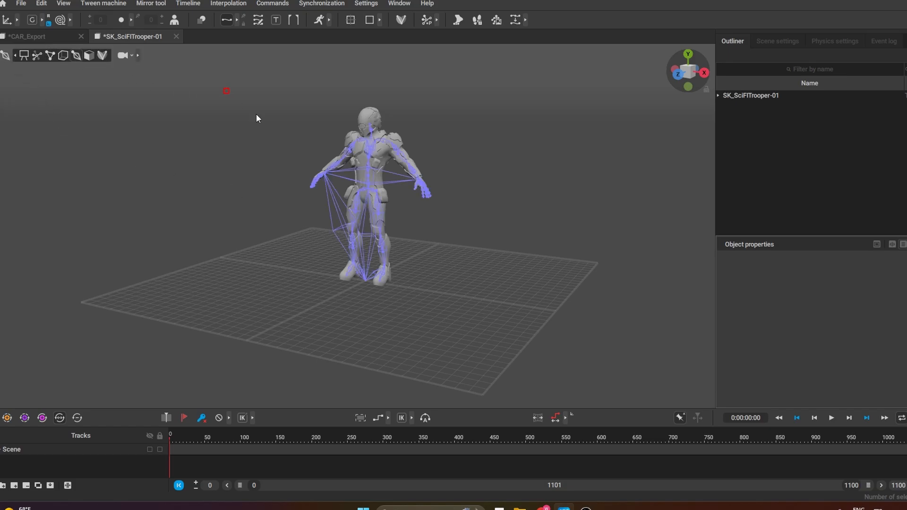
Step: In the CAR_Export scene, select all of the character's joints, run Retargeting Copy and clear the selection
{"action": "left_click", "coordinate": [43, 36]}
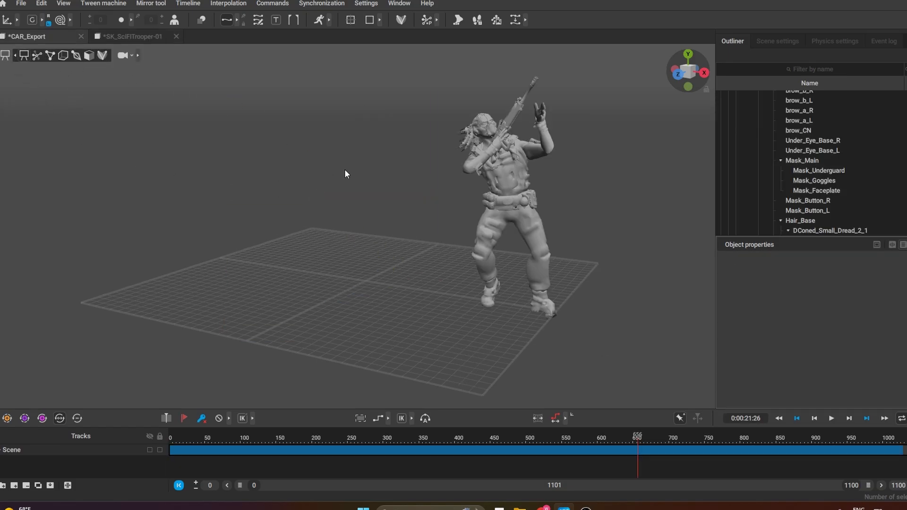
{"action": "left_click", "coordinate": [76, 55]}
{"action": "left_click_drag", "start_coordinate": [293, 104], "coordinate": [641, 345]}
{"action": "left_click_drag", "start_coordinate": [321, 78], "coordinate": [663, 343]}
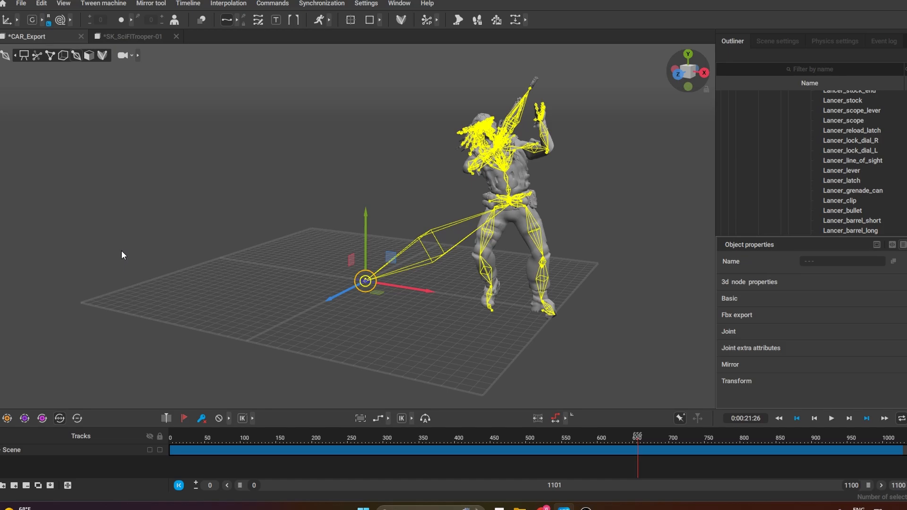
{"action": "left_click", "coordinate": [28, 3]}
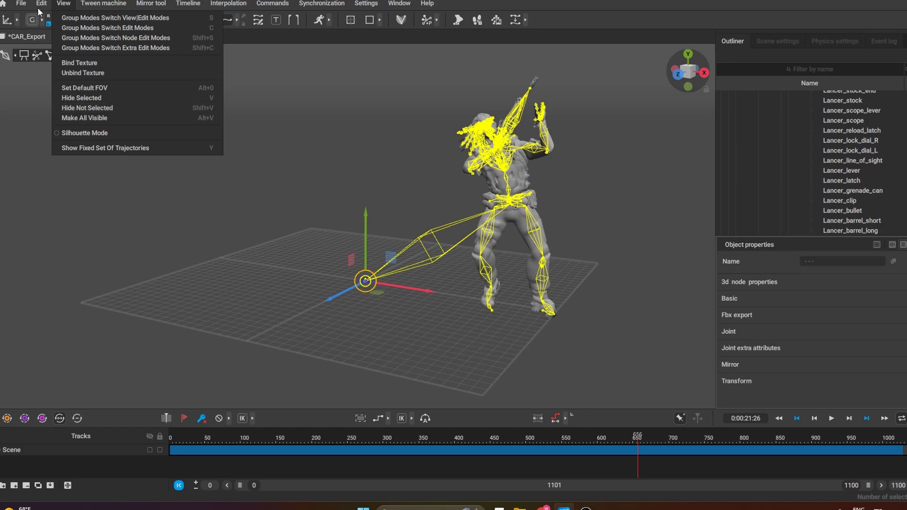
{"action": "mouse_move", "coordinate": [39, 10]}
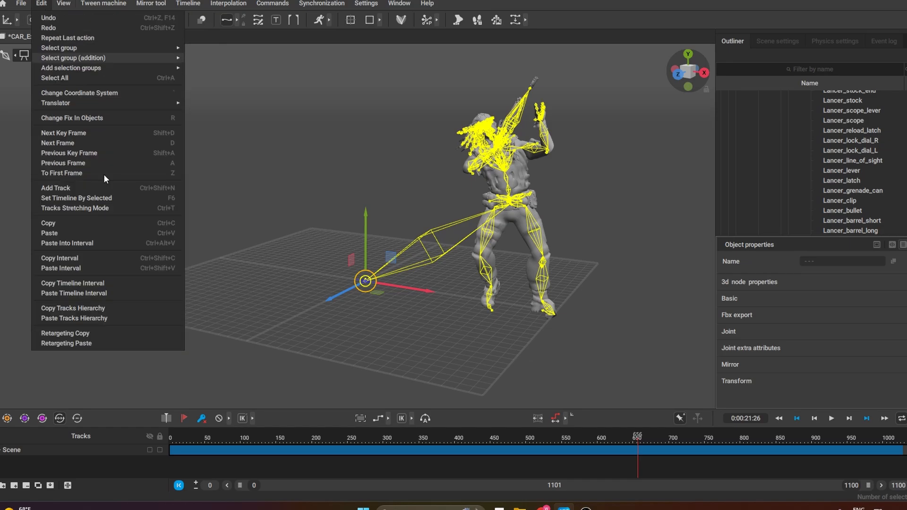
{"action": "left_click", "coordinate": [112, 332]}
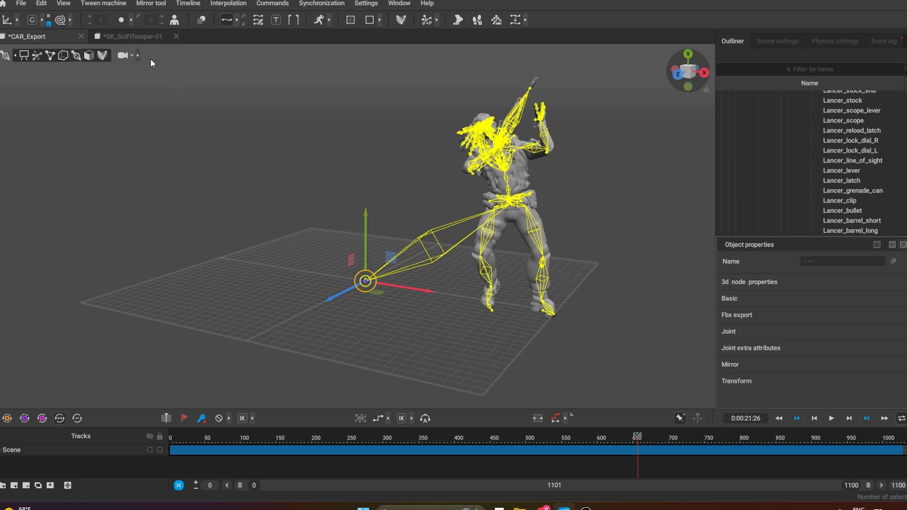
{"action": "left_click", "coordinate": [630, 203]}
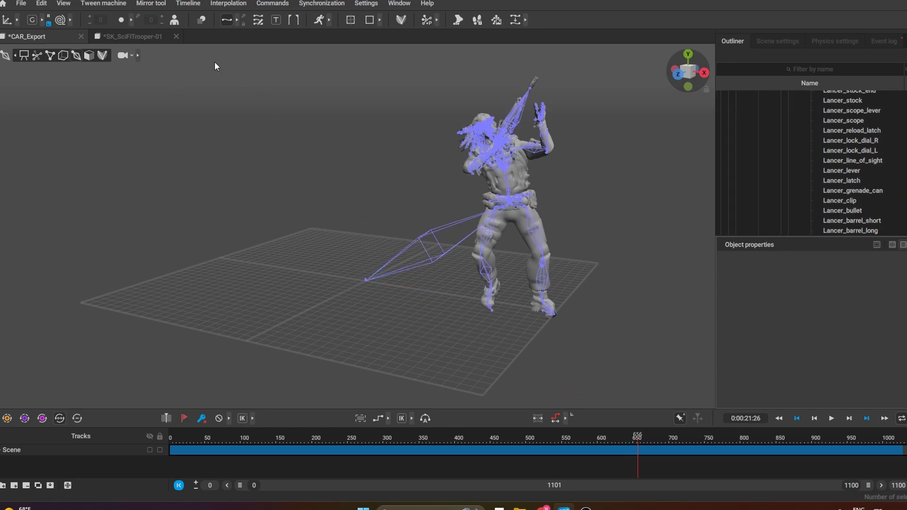
Step: Turn on rig mode for CAR_Export, open the Quick Rigging Tool and place its window beside the character
{"action": "left_click", "coordinate": [401, 21]}
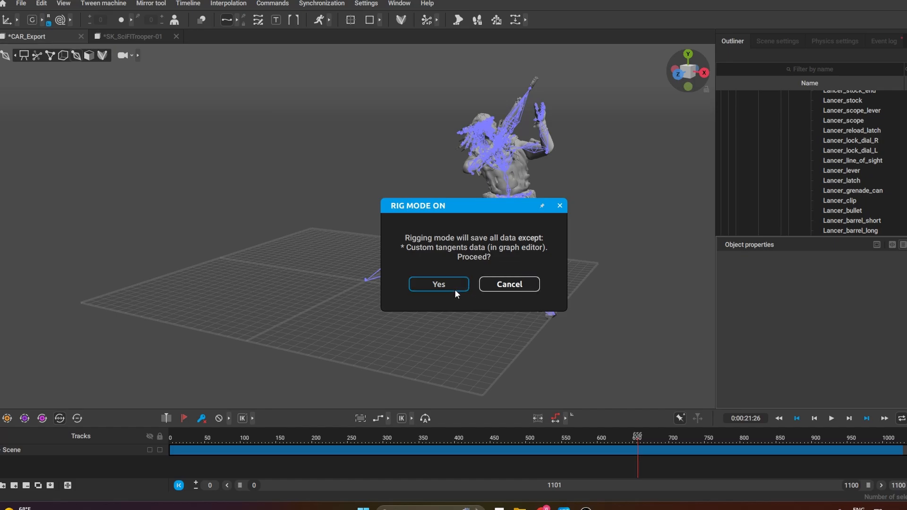
{"action": "key", "text": "Return"}
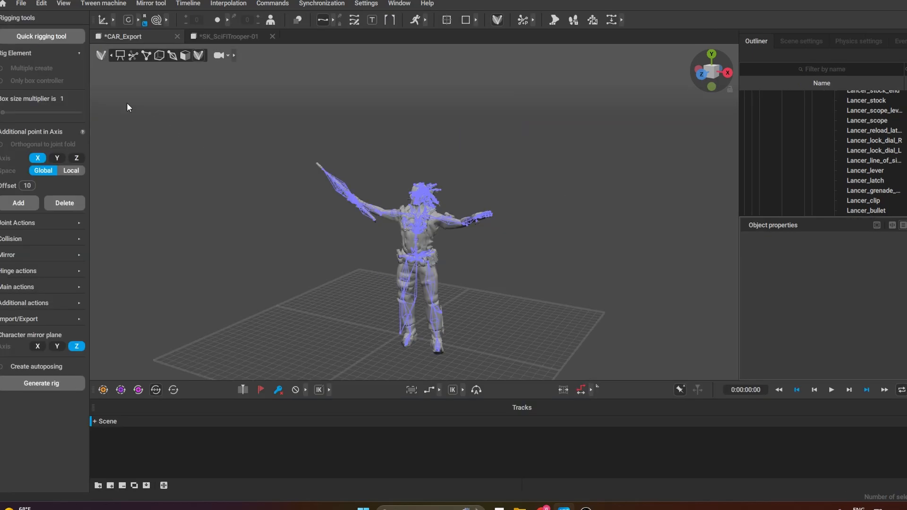
{"action": "left_click", "coordinate": [52, 35]}
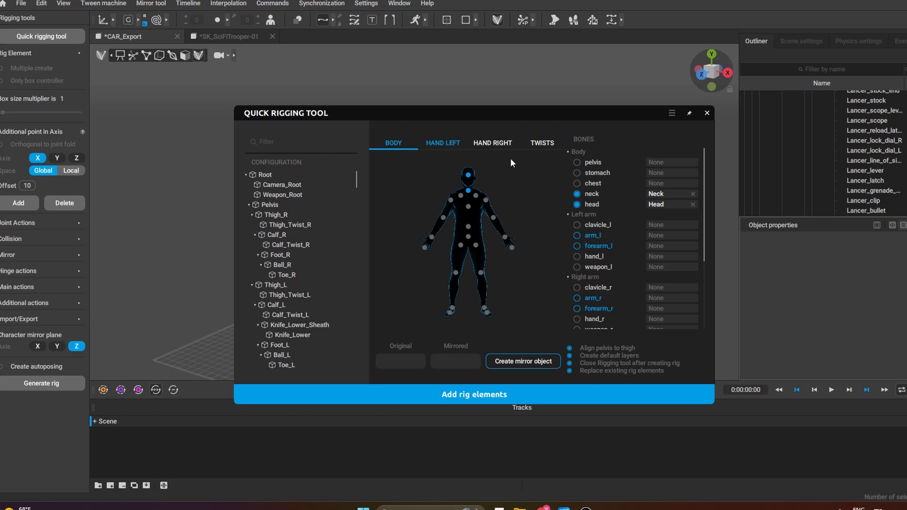
{"action": "left_click_drag", "start_coordinate": [486, 126], "coordinate": [455, 111]}
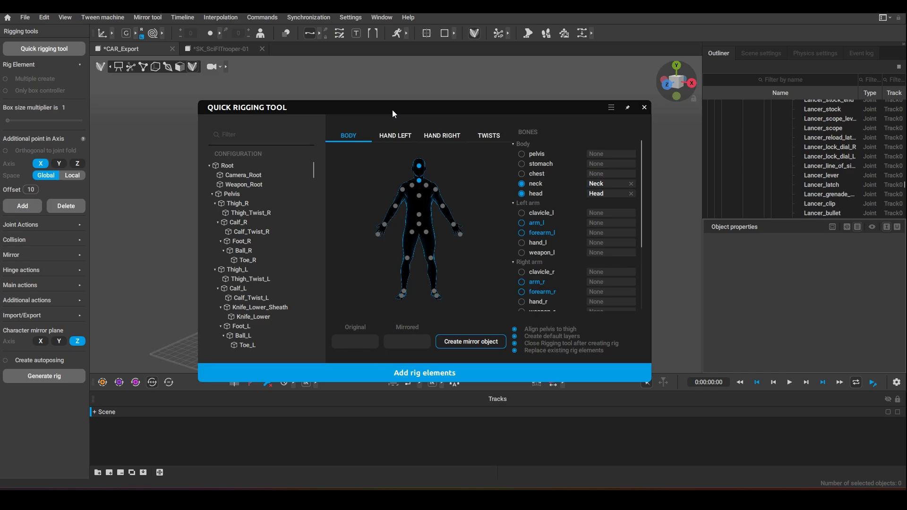
{"action": "left_click_drag", "start_coordinate": [370, 112], "coordinate": [648, 109]}
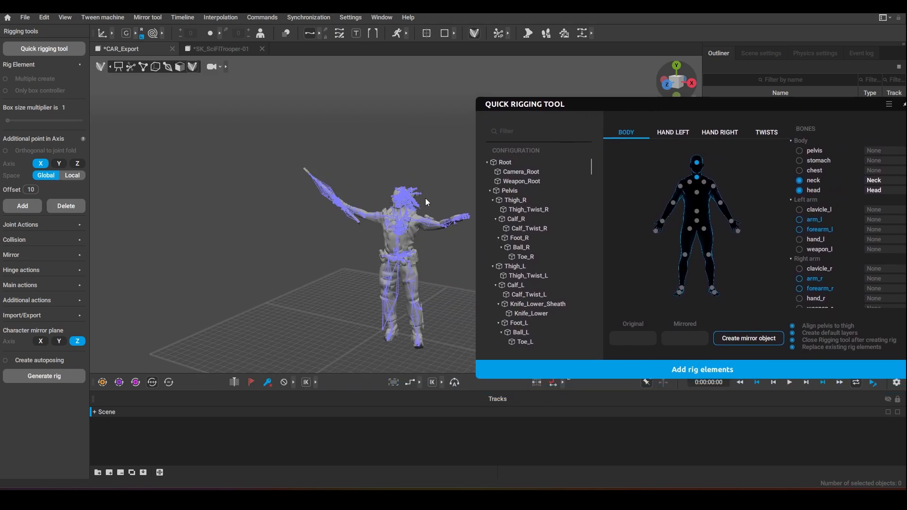
{"action": "scroll", "coordinate": [404, 222], "scroll_direction": "up", "scroll_amount": 4}
{"action": "left_click_drag", "start_coordinate": [315, 255], "coordinate": [341, 270], "text": "alt"}
{"action": "middle_click_drag", "start_coordinate": [341, 270], "coordinate": [258, 244], "text": "alt"}
{"action": "scroll", "coordinate": [258, 241], "scroll_direction": "down", "scroll_amount": 3}
{"action": "middle_click_drag", "start_coordinate": [447, 244], "coordinate": [386, 234], "text": "alt"}
{"action": "left_click_drag", "start_coordinate": [386, 235], "coordinate": [393, 235], "text": "alt"}
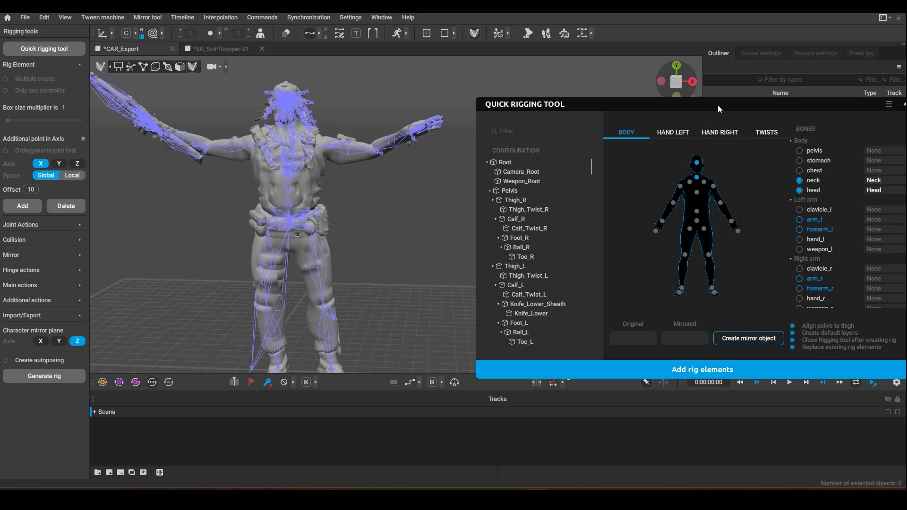
{"action": "left_click_drag", "start_coordinate": [718, 105], "coordinate": [692, 103]}
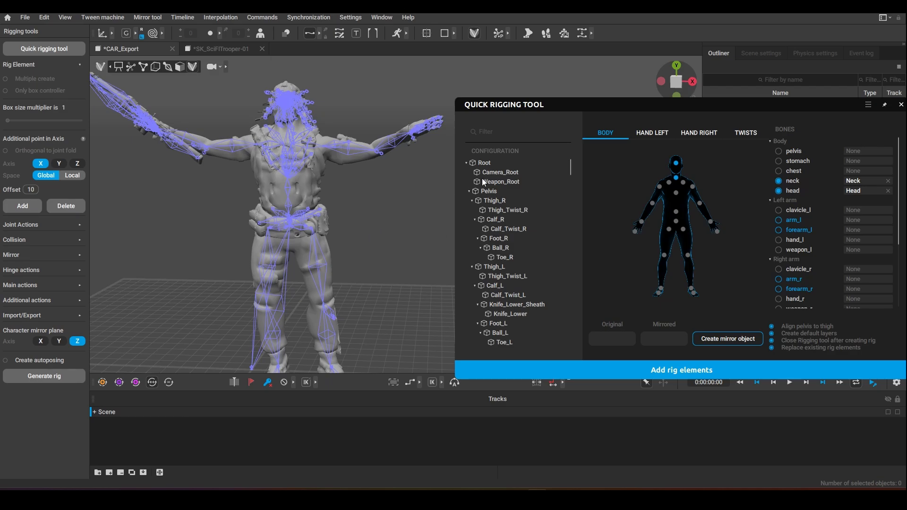
Step: Filter the joint list for "pelv", assign the Pelvis joint to the pelvis bone and clear the filter
{"action": "left_click", "coordinate": [500, 136]}
{"action": "type", "text": "pelv"}
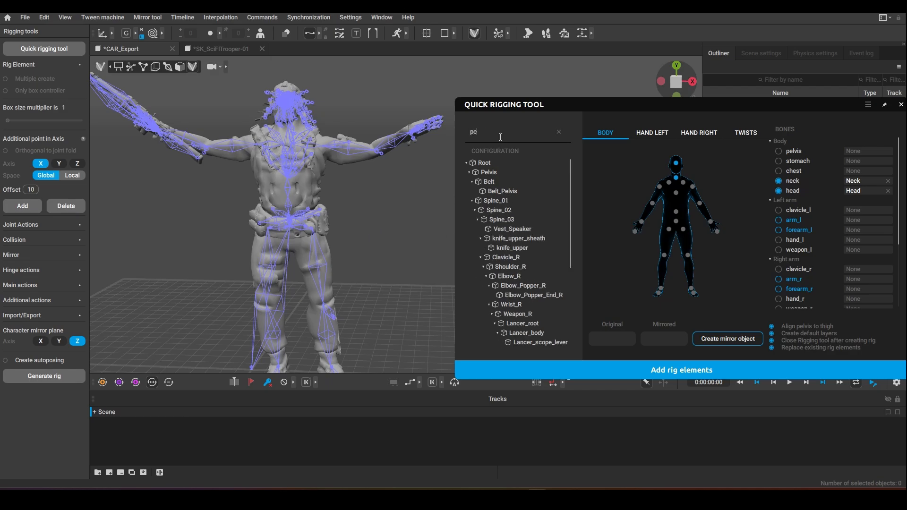
{"action": "left_click", "coordinate": [488, 172]}
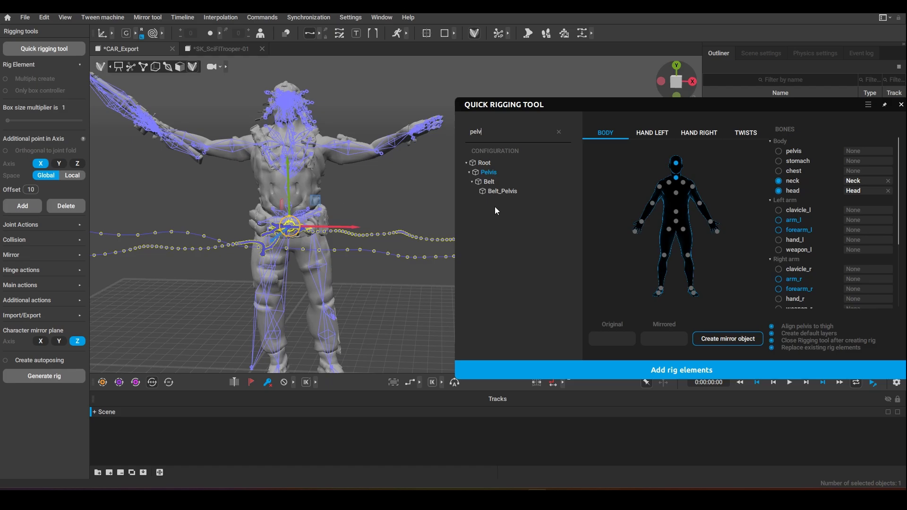
{"action": "left_click_drag", "start_coordinate": [488, 172], "coordinate": [856, 152]}
{"action": "key", "text": "BackSpace"}
{"action": "key", "text": "BackSpace"}
{"action": "key", "text": "BackSpace"}
{"action": "key", "text": "BackSpace"}
{"action": "type", "text": "stom"}
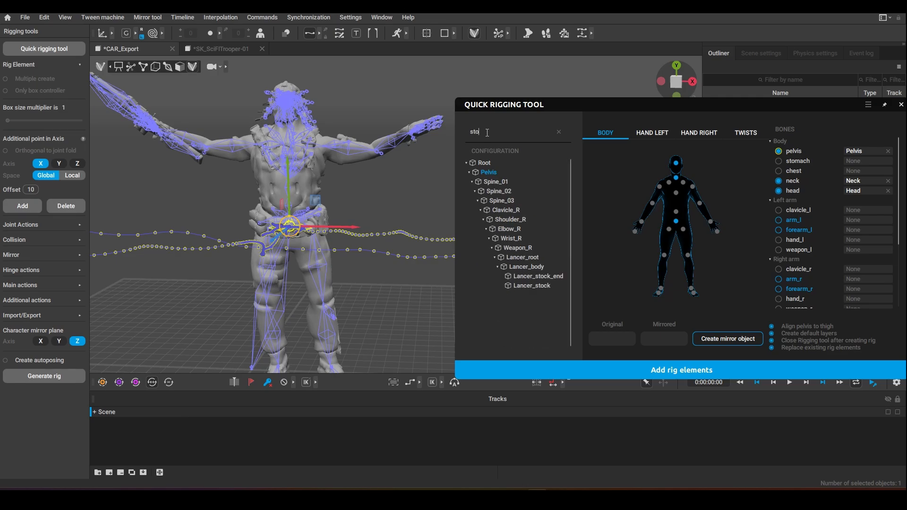
{"action": "key", "text": "BackSpace"}
{"action": "key", "text": "BackSpace"}
{"action": "key", "text": "BackSpace"}
{"action": "key", "text": "BackSpace"}
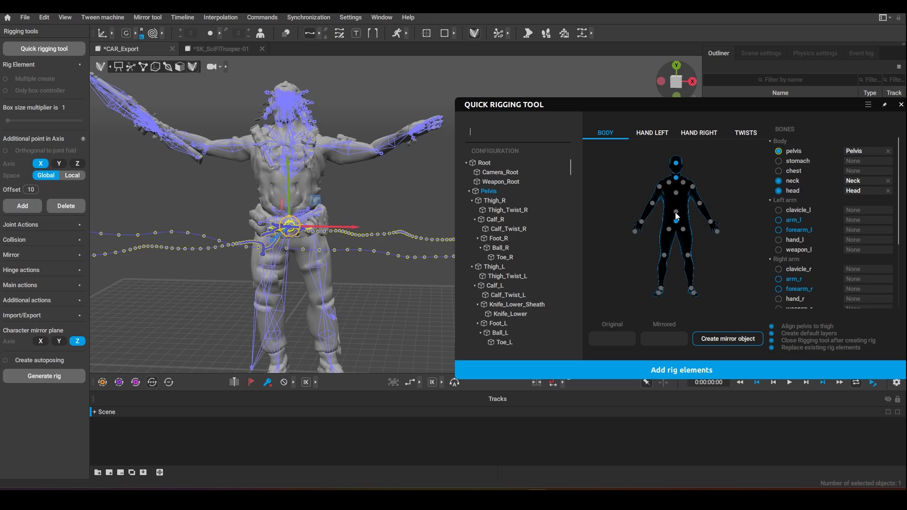
Step: Pick the Spine_01 joint on the character just above the pelvis and assign it to the stomach bone
{"action": "scroll", "coordinate": [350, 214], "scroll_direction": "up", "scroll_amount": 3}
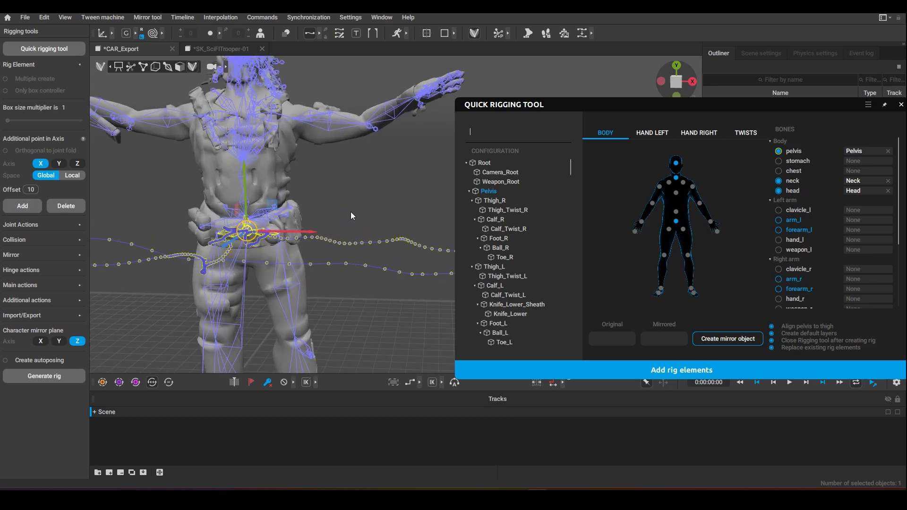
{"action": "left_click", "coordinate": [243, 203]}
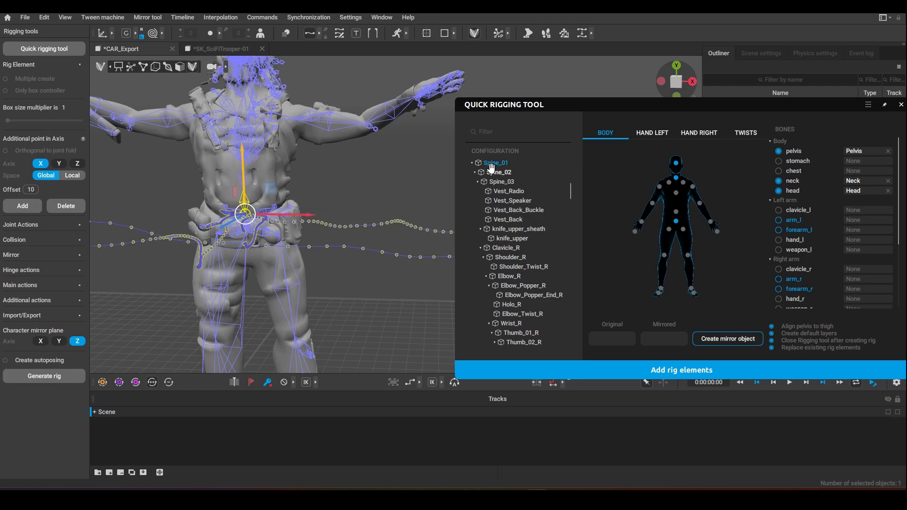
{"action": "left_click_drag", "start_coordinate": [494, 163], "coordinate": [867, 164]}
{"action": "left_click", "coordinate": [522, 134]}
{"action": "type", "text": "ches"}
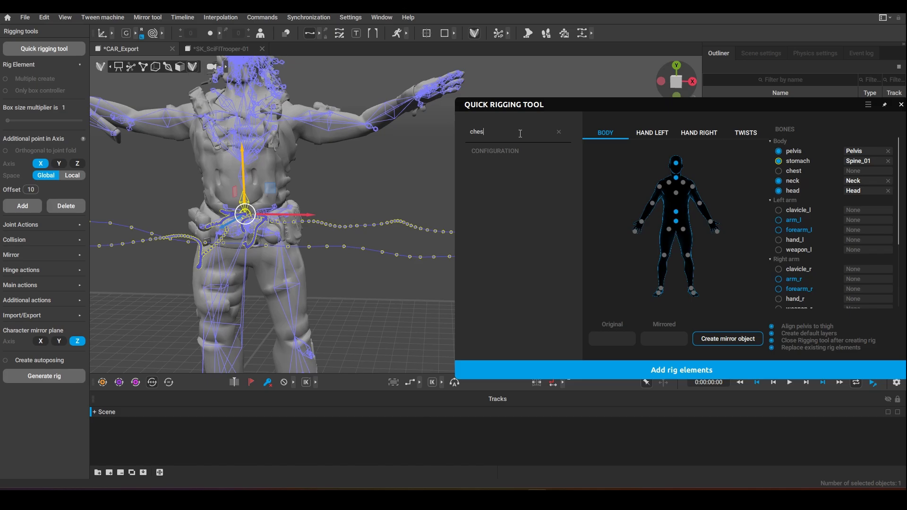
{"action": "key", "text": "BackSpace"}
{"action": "key", "text": "BackSpace"}
{"action": "key", "text": "BackSpace"}
{"action": "key", "text": "BackSpace"}
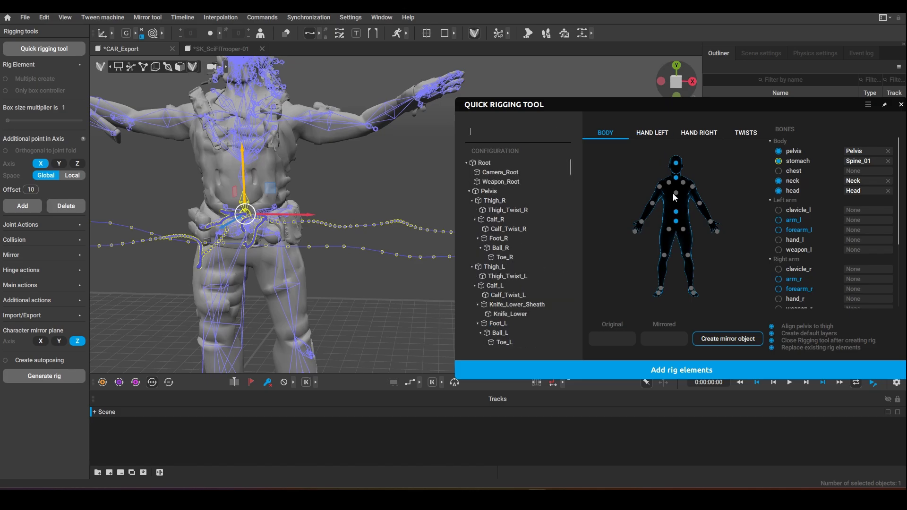
Step: Pick the Spine_03 joint on the character's upper torso and assign it to the chest bone
{"action": "scroll", "coordinate": [282, 149], "scroll_direction": "up", "scroll_amount": 5}
{"action": "middle_click_drag", "start_coordinate": [229, 160], "coordinate": [364, 252]}
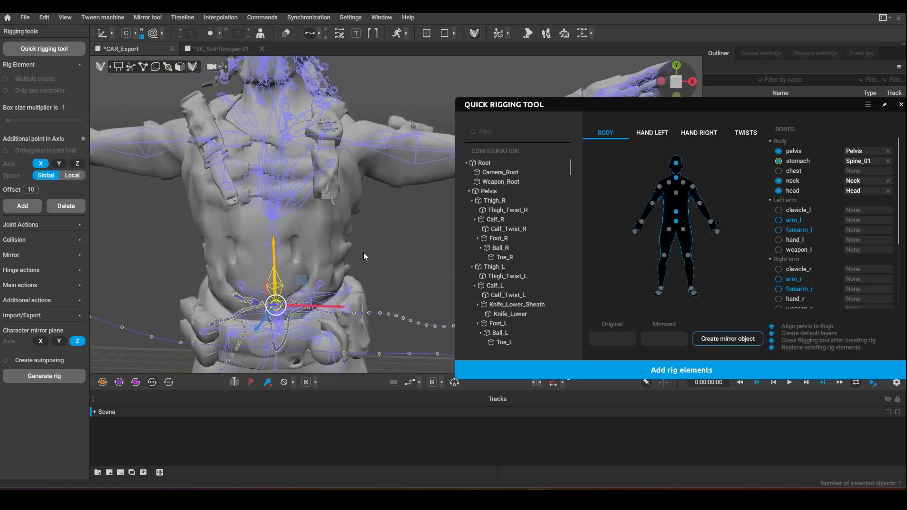
{"action": "scroll", "coordinate": [363, 251], "scroll_direction": "up", "scroll_amount": 2}
{"action": "scroll", "coordinate": [361, 243], "scroll_direction": "up", "scroll_amount": 4}
{"action": "middle_click_drag", "start_coordinate": [226, 251], "coordinate": [279, 251]}
{"action": "left_click_drag", "start_coordinate": [278, 251], "coordinate": [311, 239], "text": "alt"}
{"action": "middle_click_drag", "start_coordinate": [310, 239], "coordinate": [259, 221]}
{"action": "left_click", "coordinate": [257, 166]}
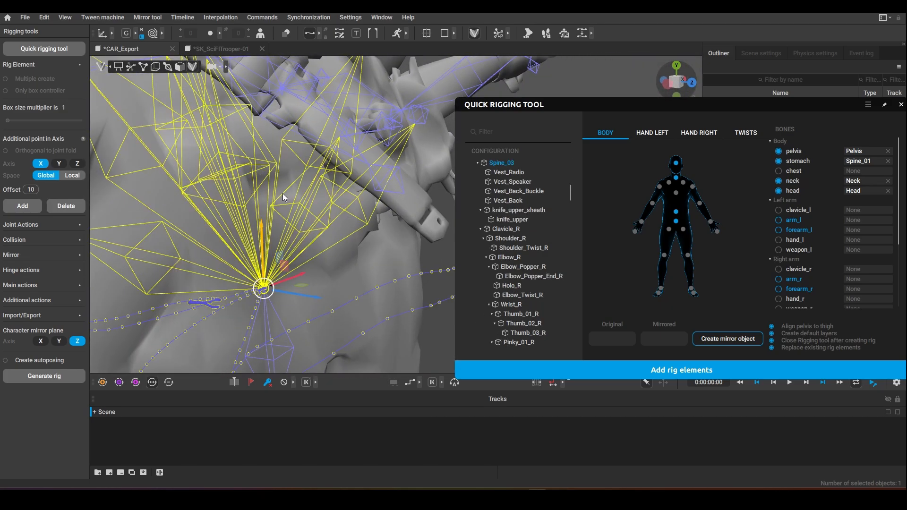
{"action": "scroll", "coordinate": [305, 209], "scroll_direction": "down", "scroll_amount": 3}
{"action": "left_click_drag", "start_coordinate": [327, 225], "coordinate": [140, 232], "text": "alt"}
{"action": "left_click_drag", "start_coordinate": [283, 211], "coordinate": [200, 203], "text": "alt"}
{"action": "scroll", "coordinate": [201, 203], "scroll_direction": "down", "scroll_amount": 3}
{"action": "scroll", "coordinate": [302, 211], "scroll_direction": "up", "scroll_amount": 4}
{"action": "left_click_drag", "start_coordinate": [278, 201], "coordinate": [347, 236], "text": "alt"}
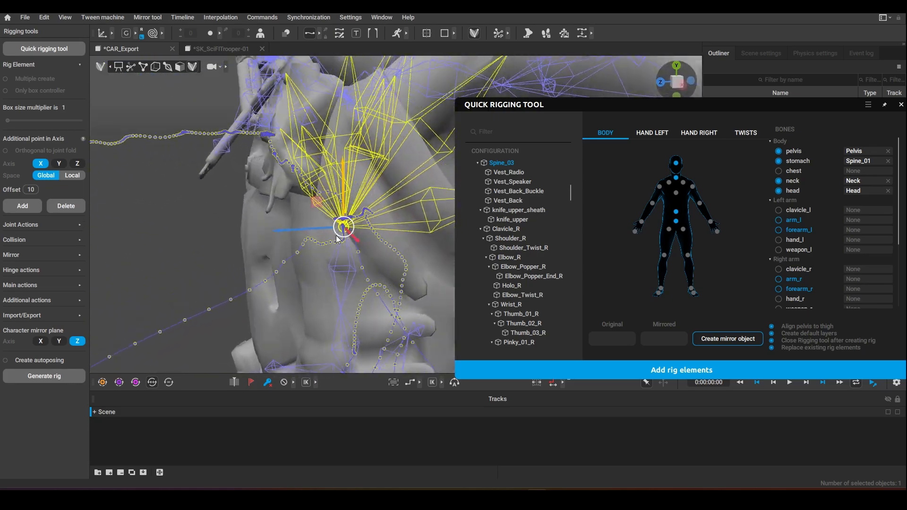
{"action": "scroll", "coordinate": [397, 238], "scroll_direction": "up", "scroll_amount": 4}
{"action": "scroll", "coordinate": [396, 238], "scroll_direction": "down", "scroll_amount": 3}
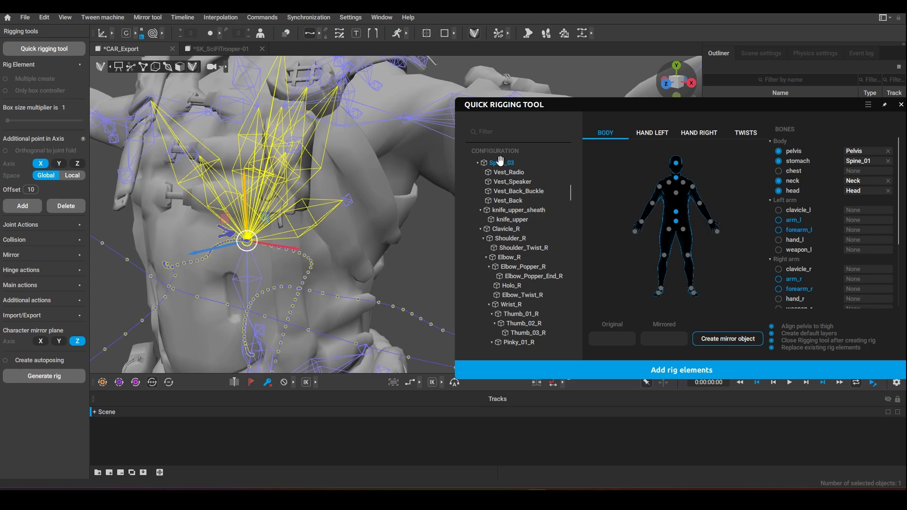
{"action": "left_click_drag", "start_coordinate": [503, 162], "coordinate": [853, 171]}
Step: Filter the joint list for "cla" and assign the Clavicle_L joint to the clavicle_l bone
{"action": "scroll", "coordinate": [414, 221], "scroll_direction": "down", "scroll_amount": 5}
{"action": "middle_click_drag", "start_coordinate": [392, 221], "coordinate": [233, 194]}
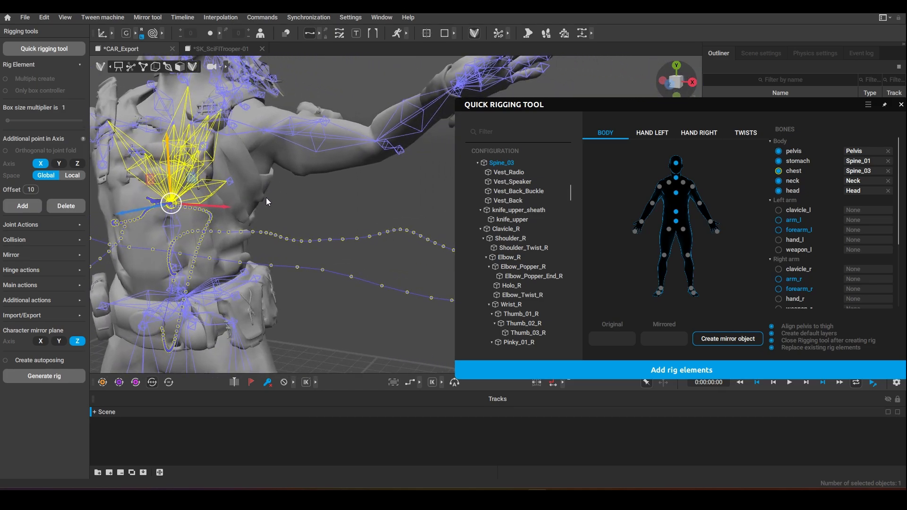
{"action": "left_click", "coordinate": [282, 198]}
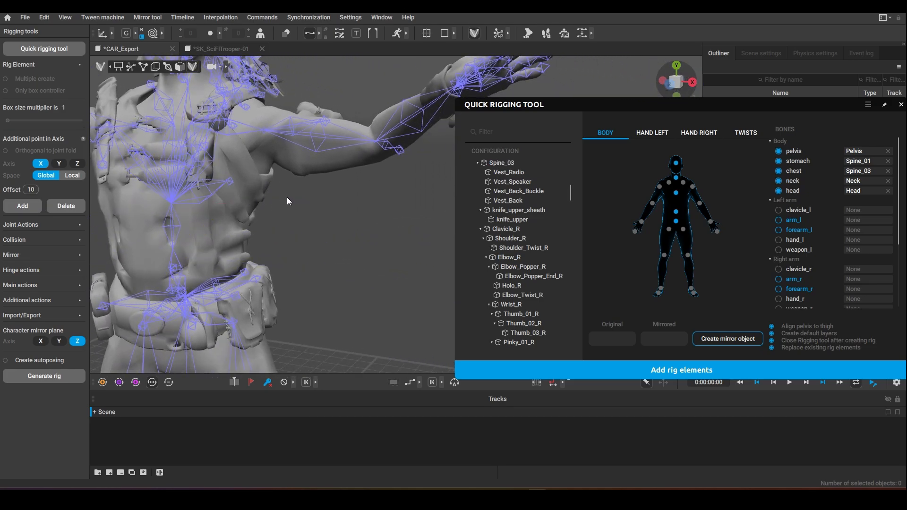
{"action": "left_click_drag", "start_coordinate": [287, 197], "coordinate": [326, 202], "text": "alt"}
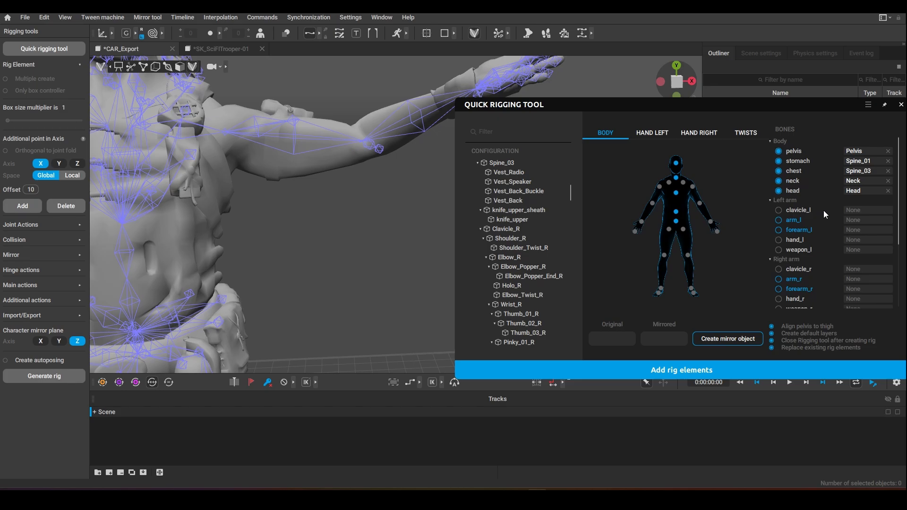
{"action": "scroll", "coordinate": [325, 218], "scroll_direction": "down", "scroll_amount": 3}
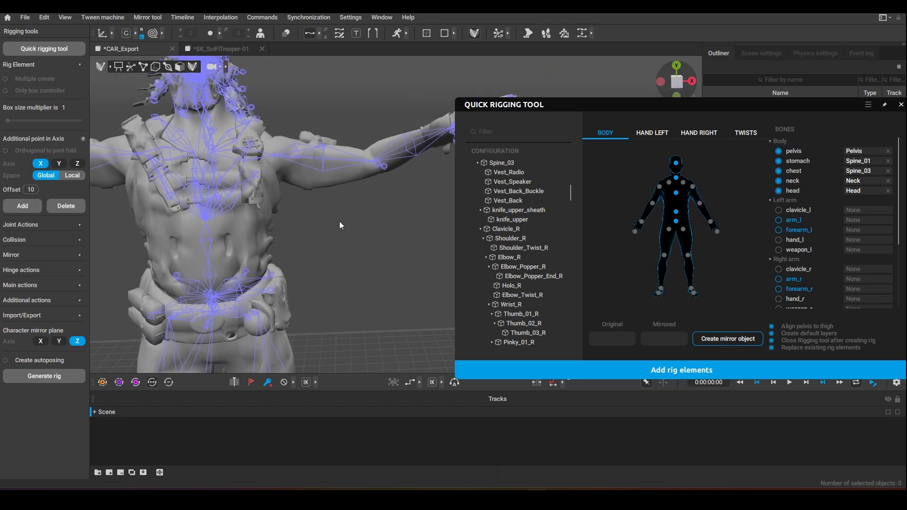
{"action": "left_click", "coordinate": [499, 135]}
{"action": "type", "text": "cla"}
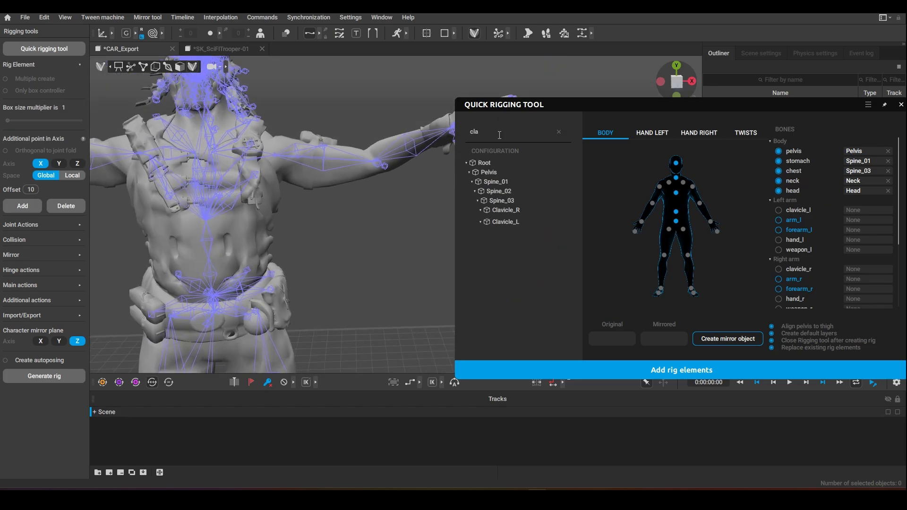
{"action": "left_click", "coordinate": [501, 221]}
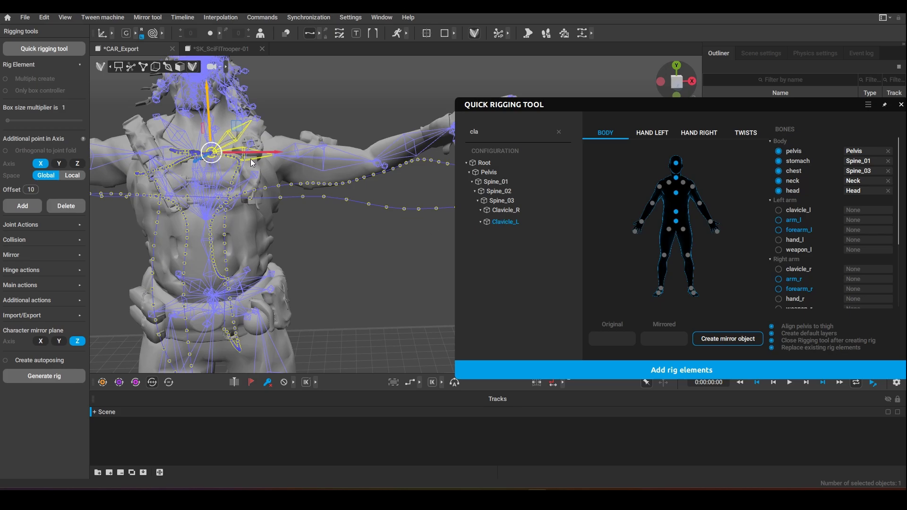
{"action": "left_click", "coordinate": [874, 211]}
Step: Filter the joint list for "arm", pick the Shoulder_L joint on the character's upper left arm and assign it to the arm_l bone
{"action": "type", "text": "arm"}
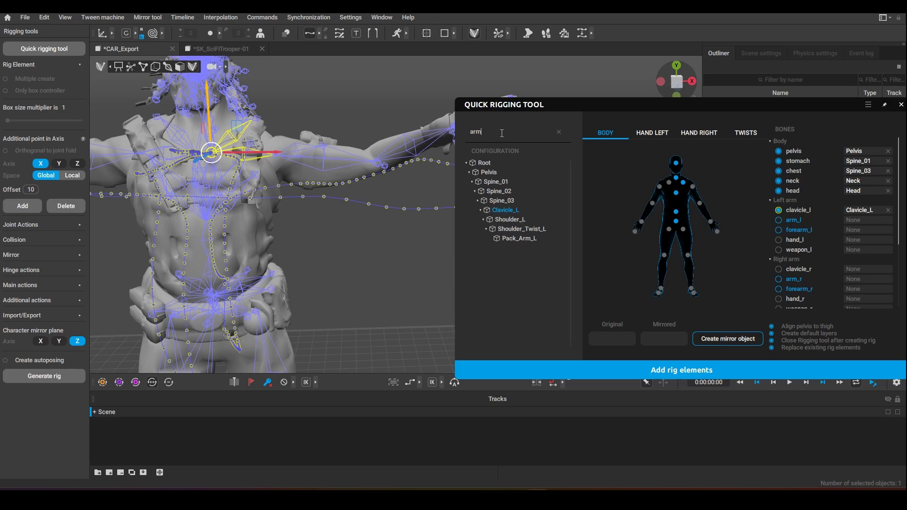
{"action": "left_click", "coordinate": [519, 239]}
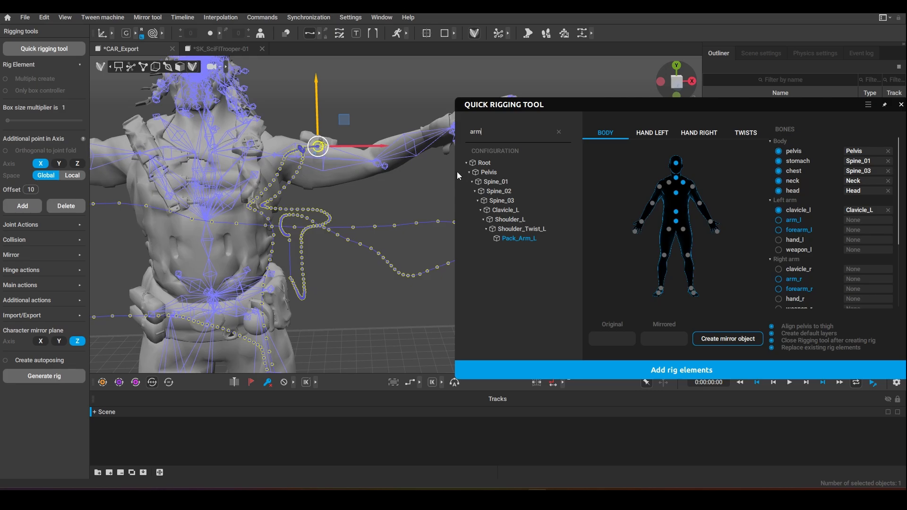
{"action": "left_click", "coordinate": [346, 163]}
{"action": "left_click", "coordinate": [322, 154]}
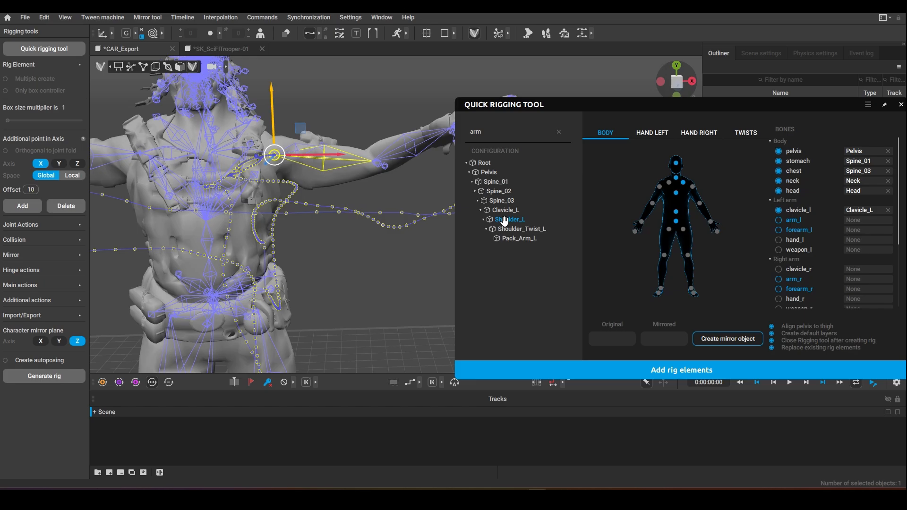
{"action": "left_click", "coordinate": [336, 170]}
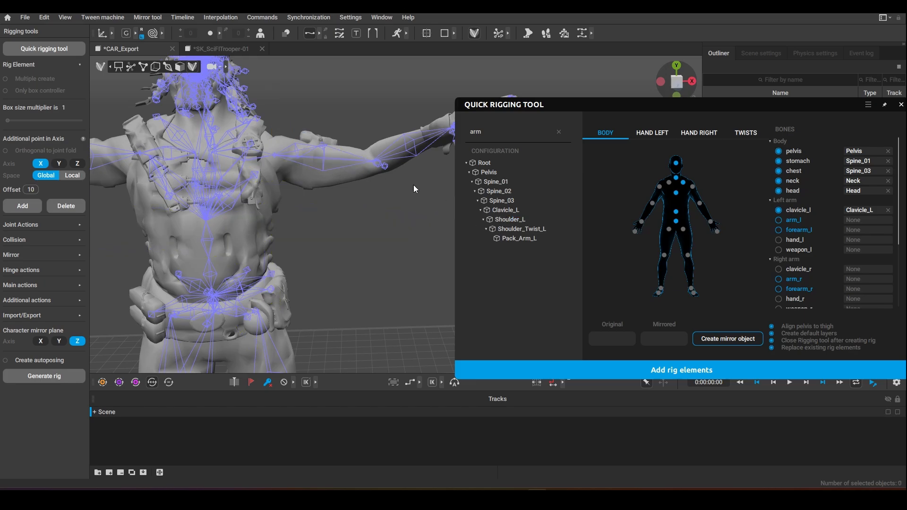
{"action": "left_click", "coordinate": [347, 156]}
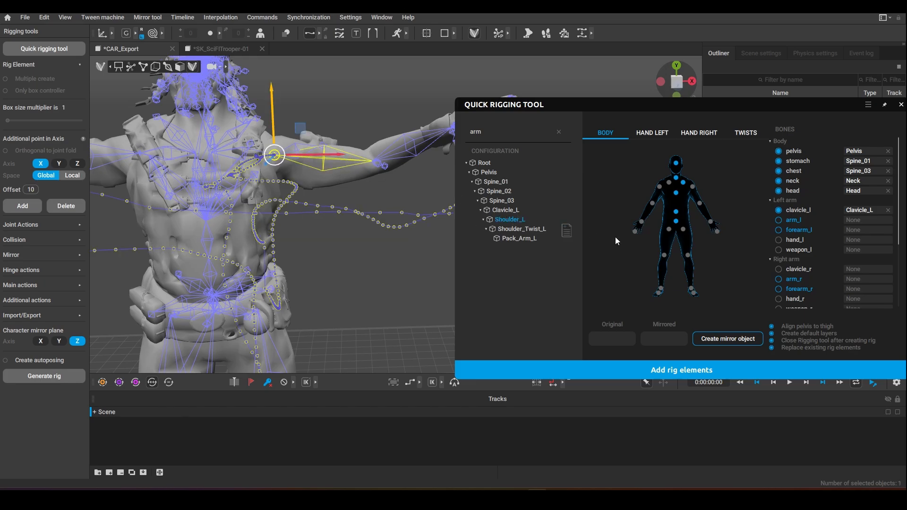
{"action": "left_click_drag", "start_coordinate": [885, 242], "coordinate": [876, 220]}
Step: Clear the joint filter, pick the Elbow_L joint on the character's left forearm and assign it to the forearm_l bone
{"action": "left_click", "coordinate": [419, 149]}
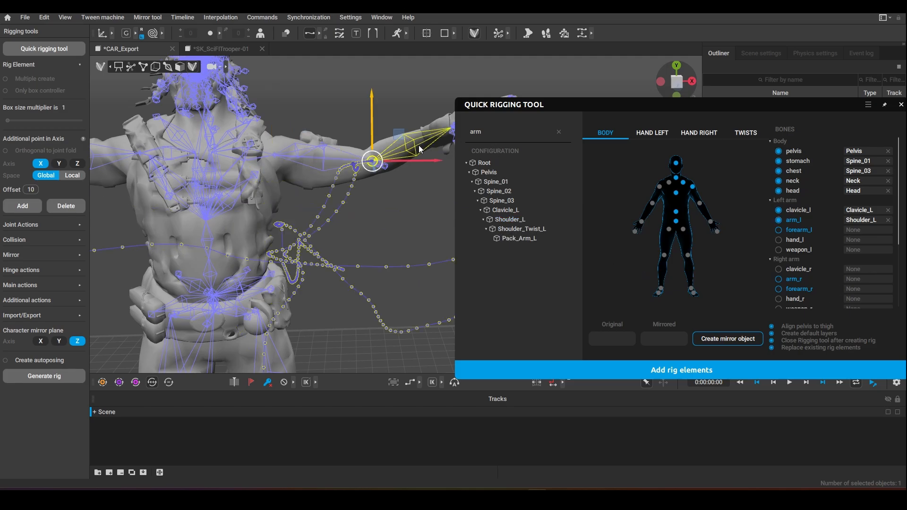
{"action": "left_click", "coordinate": [558, 132]}
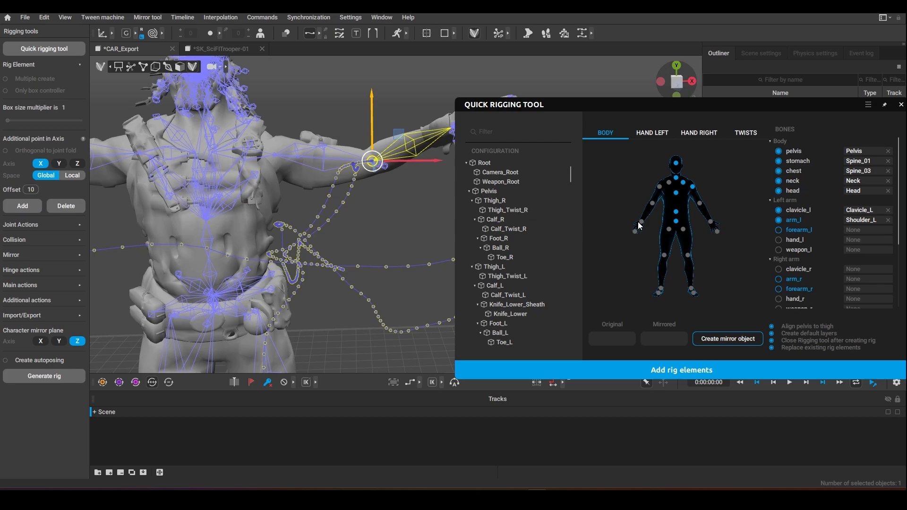
{"action": "left_click", "coordinate": [331, 167]}
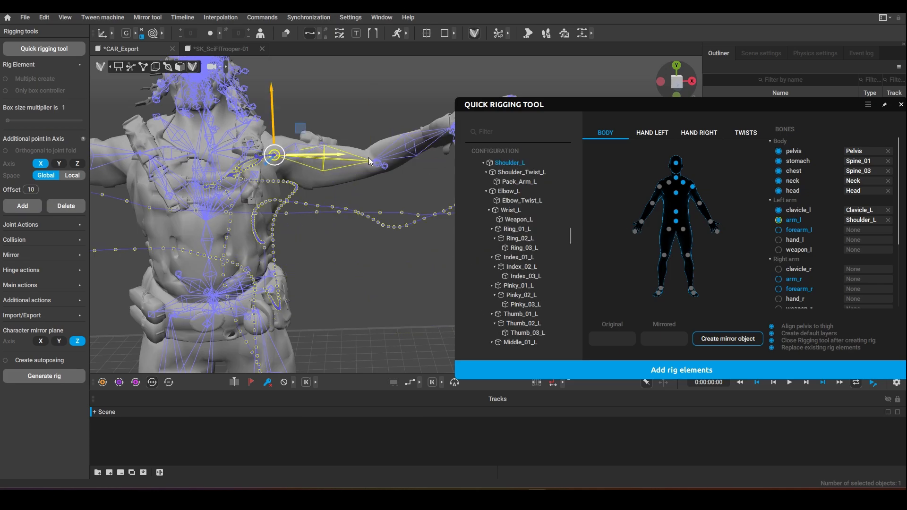
{"action": "left_click", "coordinate": [418, 151]}
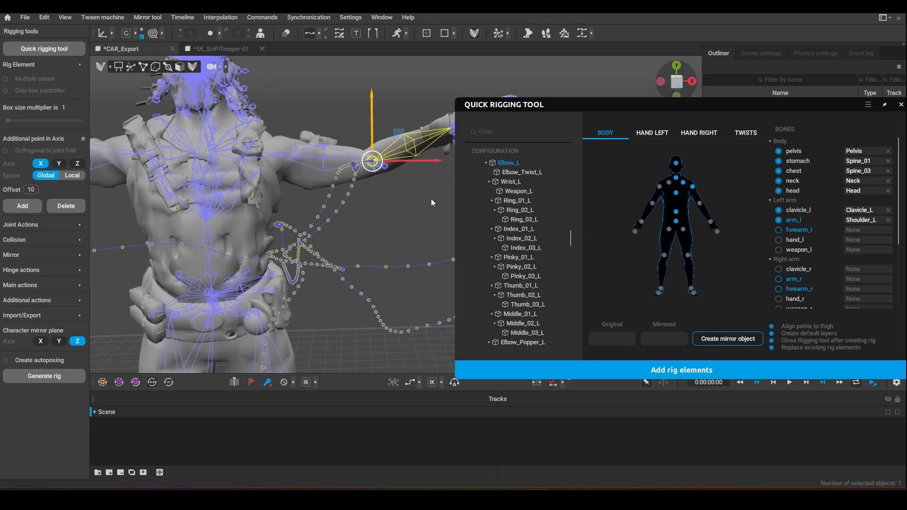
{"action": "left_click_drag", "start_coordinate": [503, 160], "coordinate": [863, 230]}
Step: Try filtering the joints for "hand", clear the filter, pick the Wrist_L joint on the character and assign it to the hand_l bone
{"action": "left_click", "coordinate": [502, 136]}
{"action": "type", "text": "hand"}
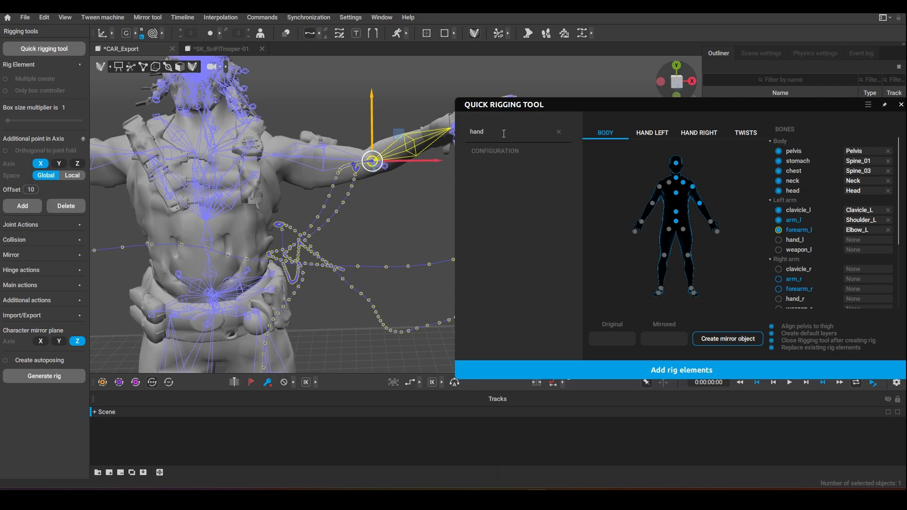
{"action": "scroll", "coordinate": [423, 177], "scroll_direction": "up", "scroll_amount": 2}
{"action": "middle_click_drag", "start_coordinate": [378, 178], "coordinate": [269, 221]}
{"action": "scroll", "coordinate": [302, 205], "scroll_direction": "down", "scroll_amount": 2}
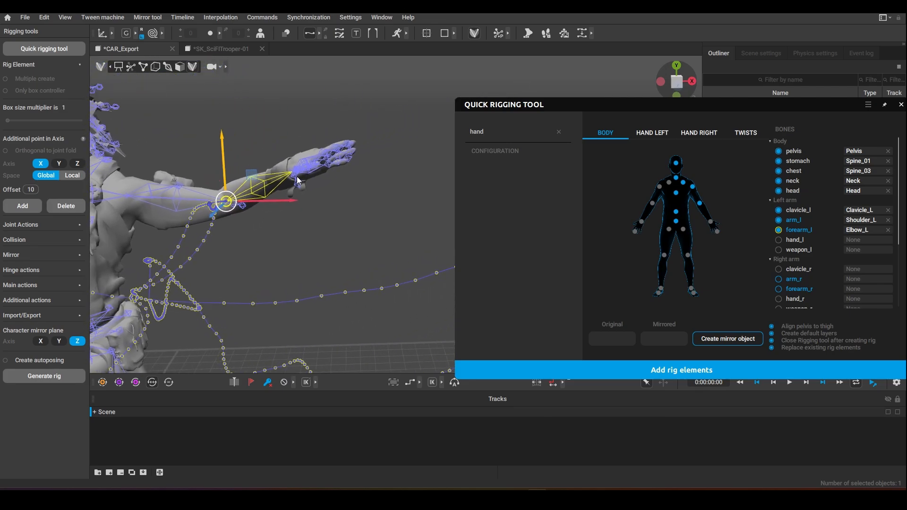
{"action": "left_click", "coordinate": [297, 172]}
{"action": "scroll", "coordinate": [351, 208], "scroll_direction": "up", "scroll_amount": 2}
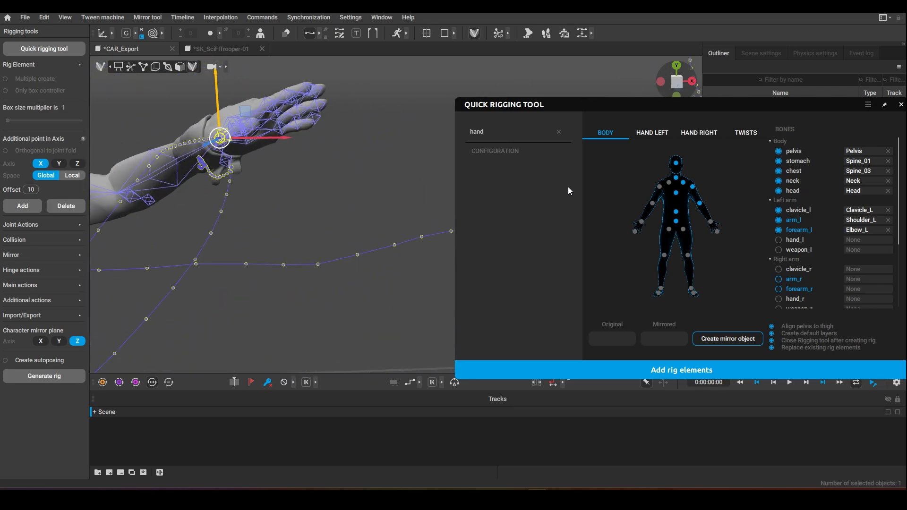
{"action": "left_click", "coordinate": [558, 132]}
{"action": "left_click", "coordinate": [235, 130]}
{"action": "left_click_drag", "start_coordinate": [220, 189], "coordinate": [347, 242], "text": "alt"}
{"action": "left_click", "coordinate": [335, 293]}
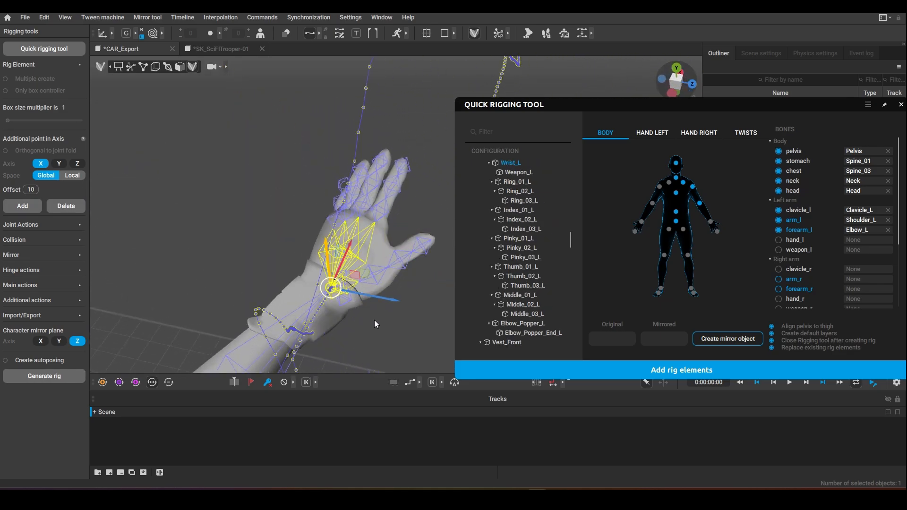
{"action": "left_click_drag", "start_coordinate": [334, 293], "coordinate": [266, 290], "text": "alt"}
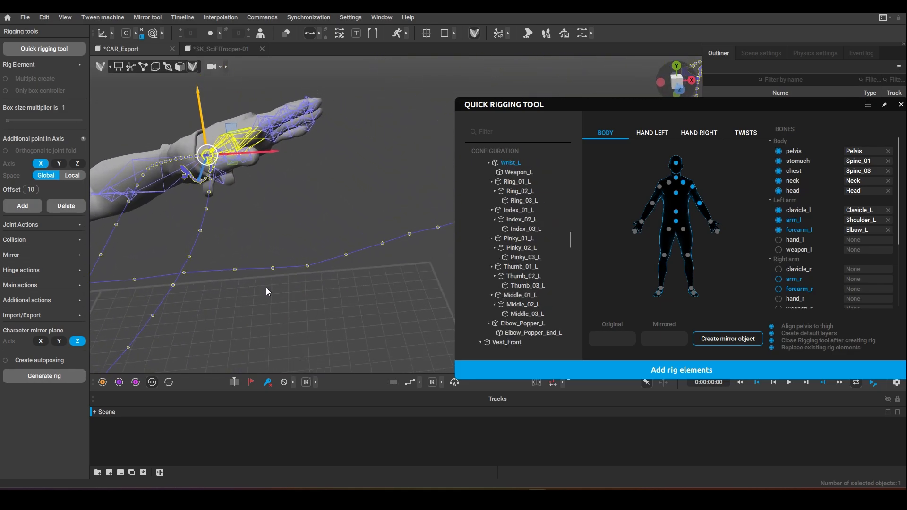
{"action": "left_click_drag", "start_coordinate": [508, 163], "coordinate": [853, 244]}
Step: Filter the joint list for "thig" and assign the Thigh_L joint to the thigh_l bone, leaving the thigh_r bone empty
{"action": "left_click_drag", "start_coordinate": [384, 248], "coordinate": [347, 217], "text": "alt"}
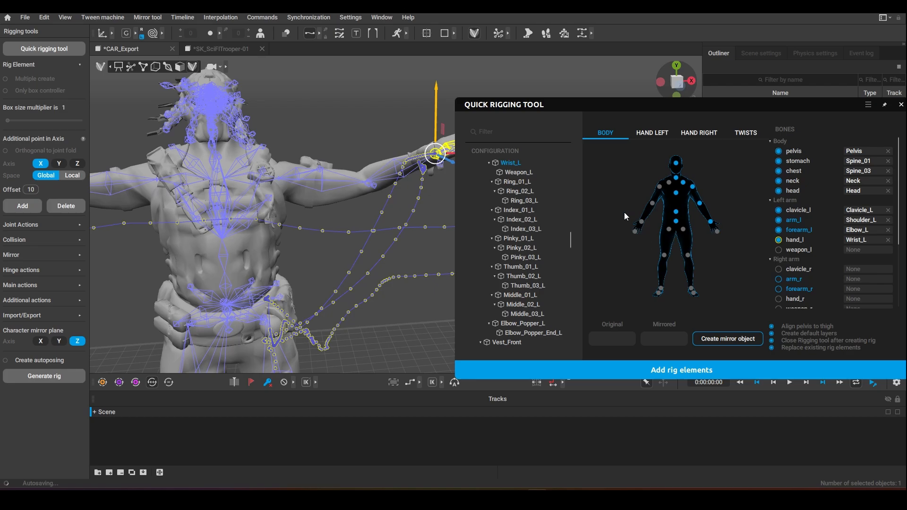
{"action": "scroll", "coordinate": [375, 237], "scroll_direction": "down", "scroll_amount": 3}
{"action": "middle_click_drag", "start_coordinate": [372, 307], "coordinate": [353, 210], "text": "alt"}
{"action": "scroll", "coordinate": [806, 262], "scroll_direction": "down", "scroll_amount": 3}
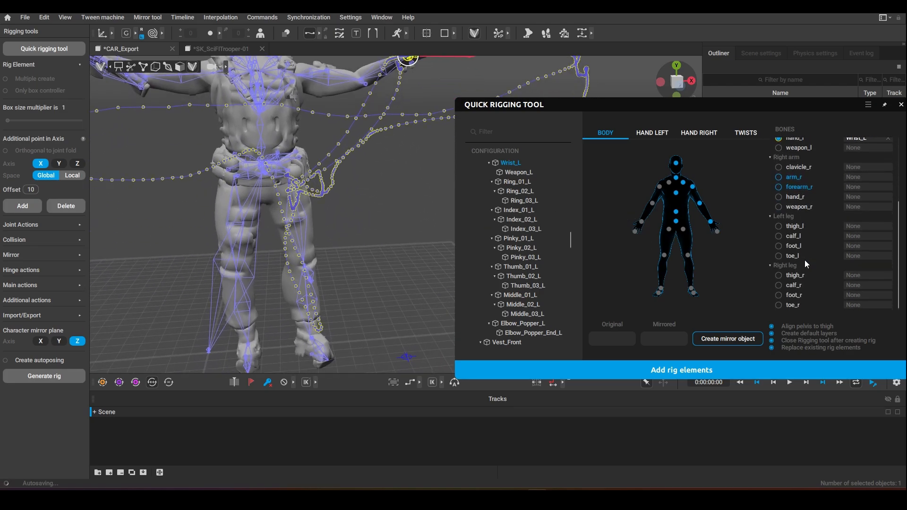
{"action": "left_click", "coordinate": [383, 224]}
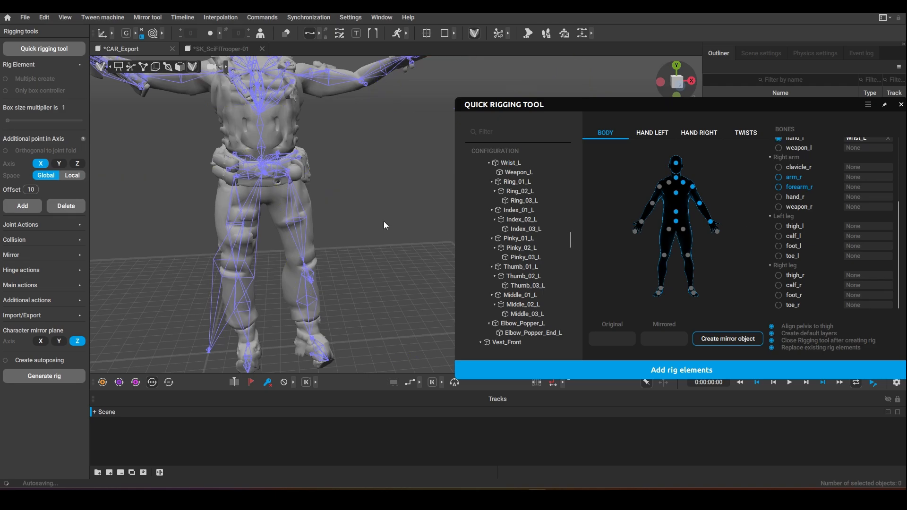
{"action": "left_click", "coordinate": [489, 136]}
{"action": "type", "text": "thig"}
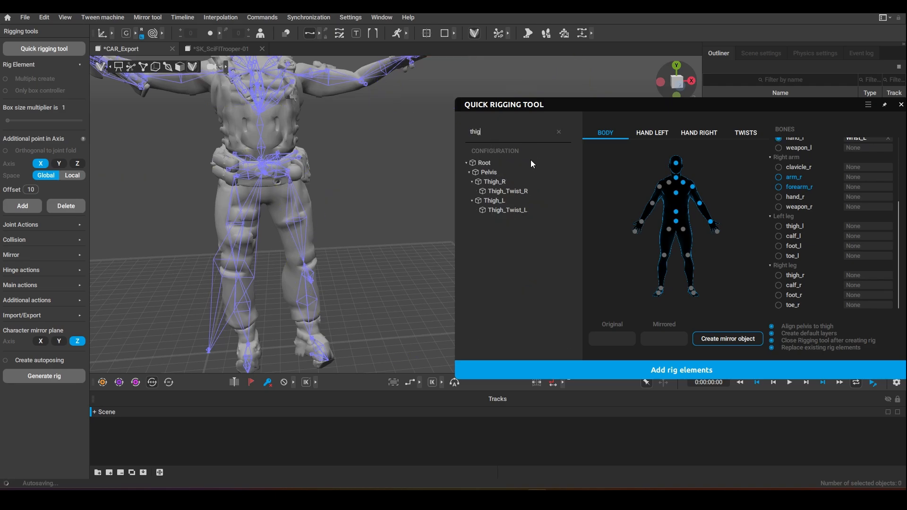
{"action": "left_click_drag", "start_coordinate": [493, 201], "coordinate": [856, 278]}
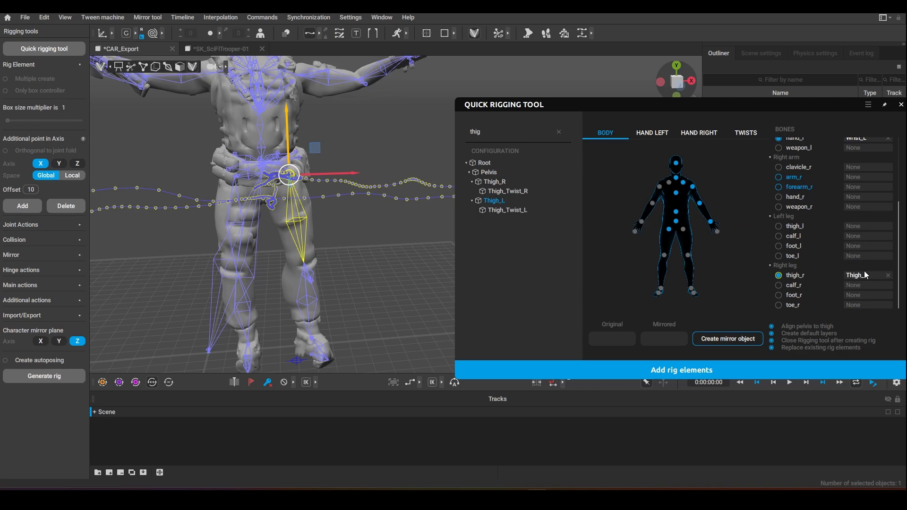
{"action": "left_click", "coordinate": [888, 275]}
{"action": "left_click_drag", "start_coordinate": [494, 201], "coordinate": [857, 228]}
Step: Filter the joint list for "cal" and assign the Calf_L joint to the calf_l bone
{"action": "double_click", "coordinate": [506, 134]}
{"action": "type", "text": "cal"}
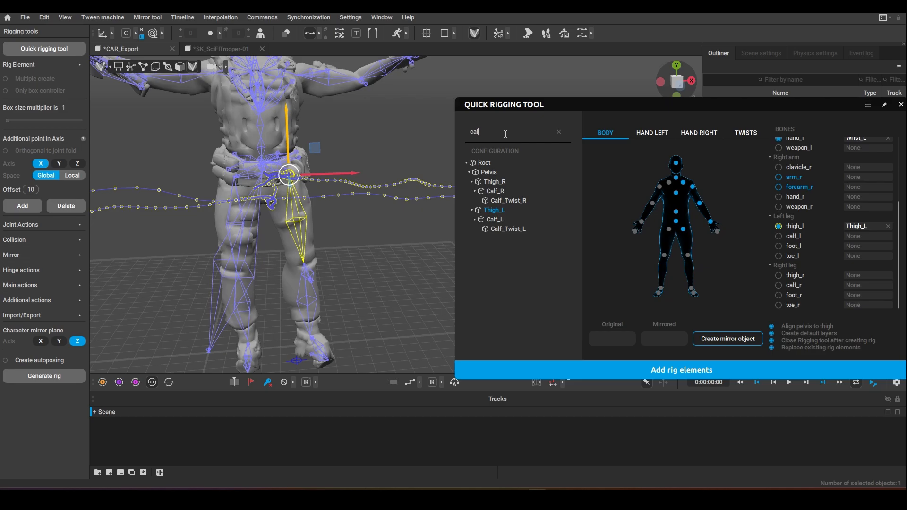
{"action": "left_click_drag", "start_coordinate": [495, 218], "coordinate": [537, 226]}
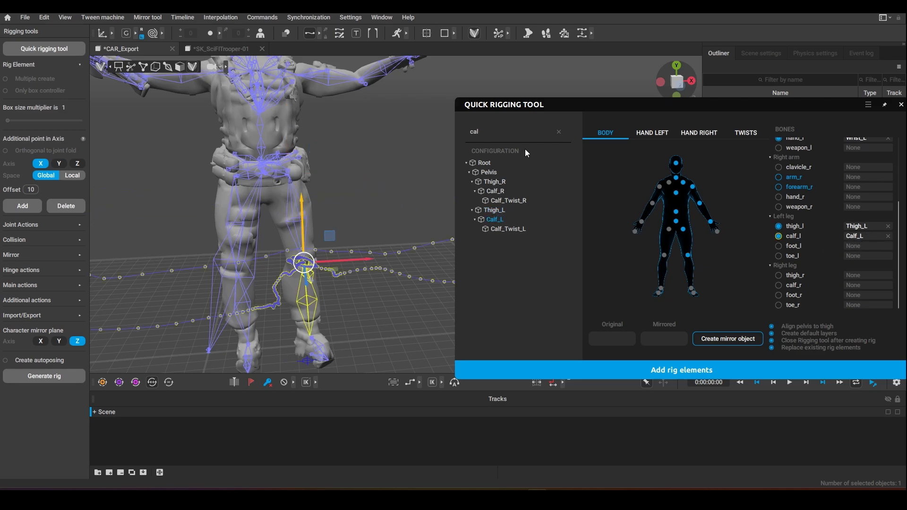
Step: Filter the joint list for "foot" and assign the Foot_L joint to the foot_l bone
{"action": "double_click", "coordinate": [516, 132]}
{"action": "type", "text": "foot"}
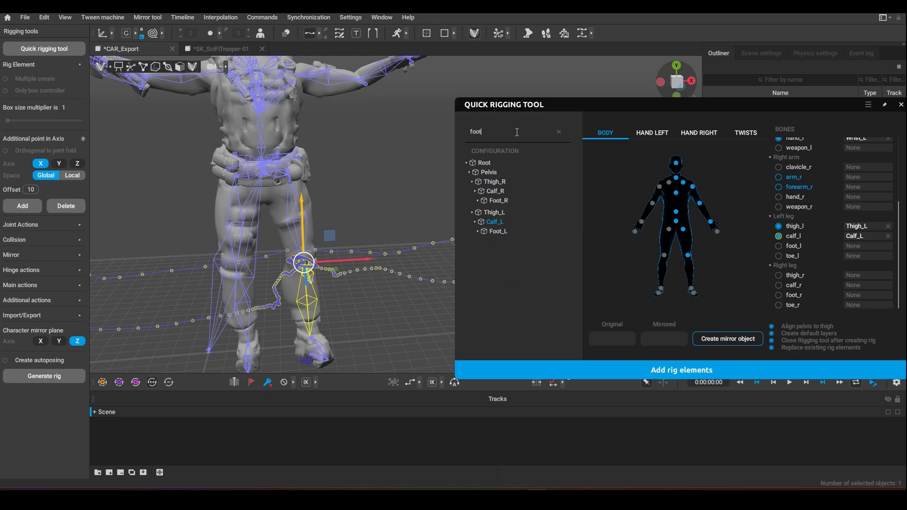
{"action": "left_click", "coordinate": [494, 232]}
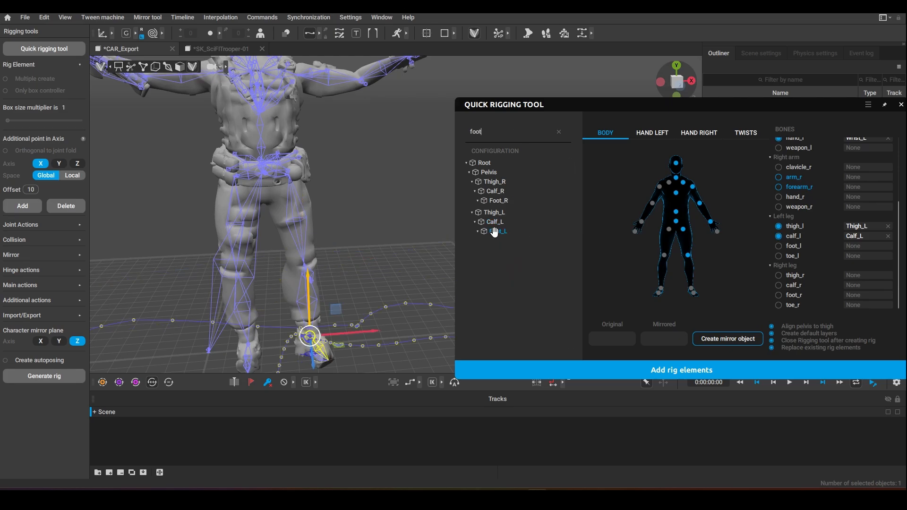
{"action": "left_click_drag", "start_coordinate": [505, 238], "coordinate": [857, 251]}
Step: Filter the joint list for "toe", assign the Toe_L joint to the toe_l bone and clear the filter
{"action": "double_click", "coordinate": [517, 136]}
{"action": "type", "text": "toe"}
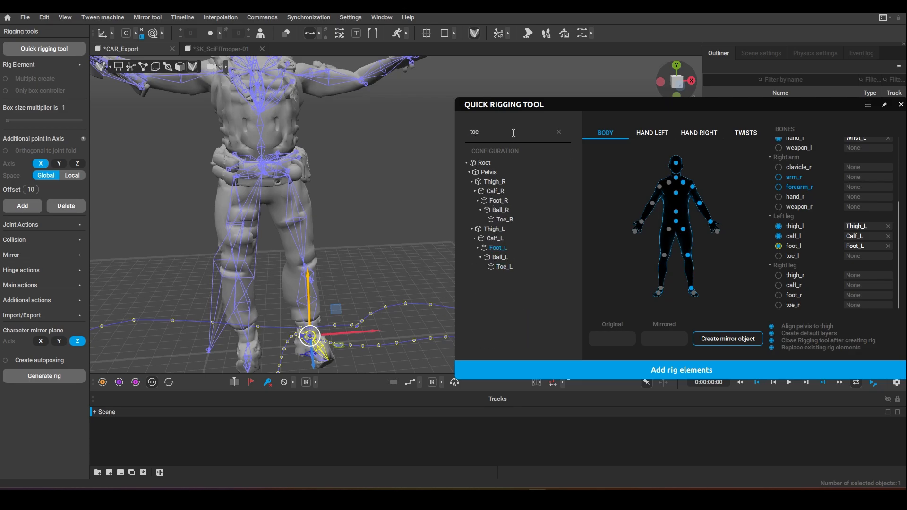
{"action": "left_click", "coordinate": [500, 266]}
{"action": "left_click_drag", "start_coordinate": [501, 266], "coordinate": [862, 256]}
{"action": "scroll", "coordinate": [832, 246], "scroll_direction": "up", "scroll_amount": 5}
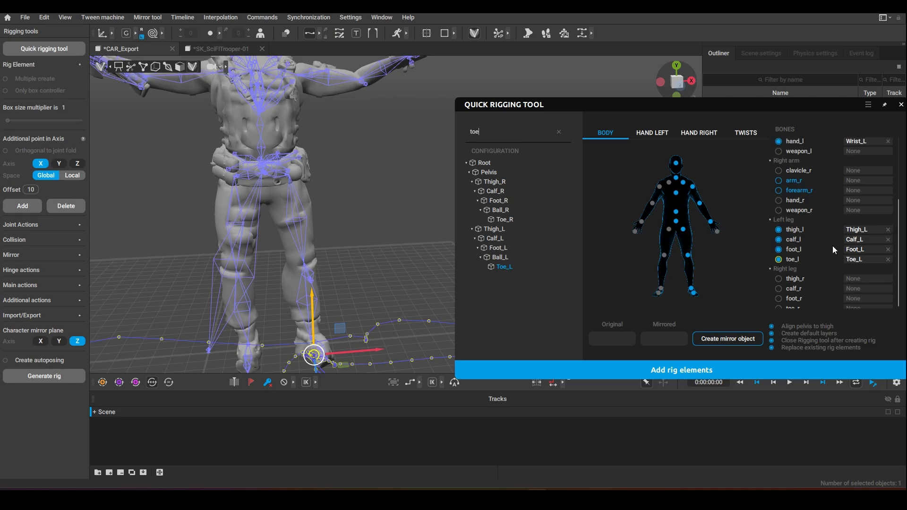
{"action": "scroll", "coordinate": [810, 177], "scroll_direction": "down", "scroll_amount": 5}
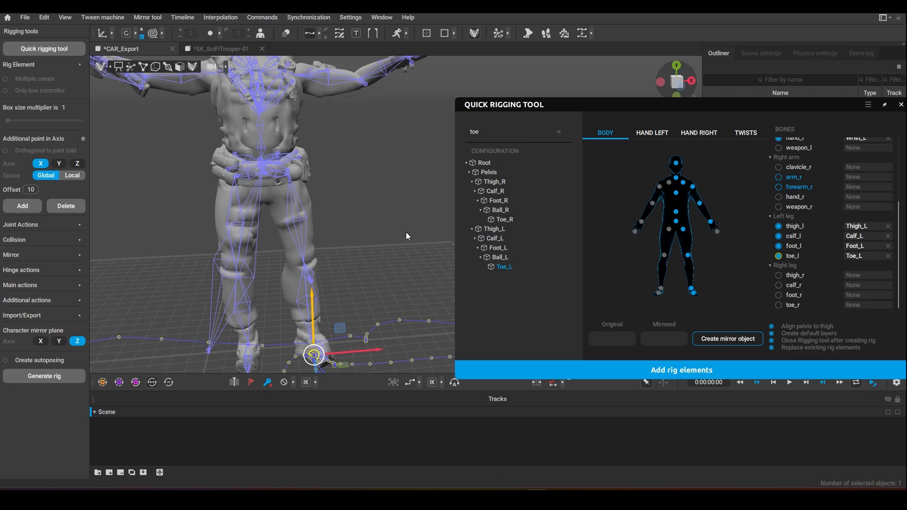
{"action": "left_click", "coordinate": [558, 132]}
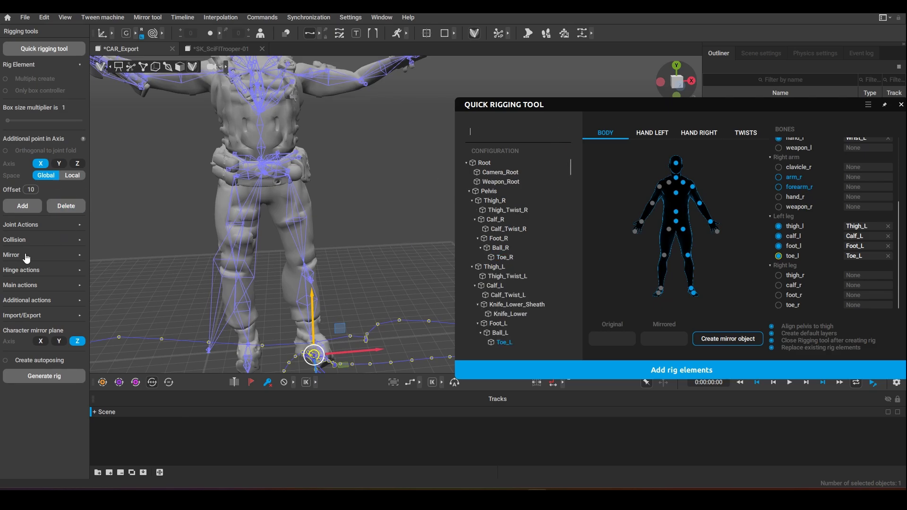
Step: Show the mirror naming settings and filter the joint list for "thigh" to compare the left and right suffixes
{"action": "left_click", "coordinate": [79, 255]}
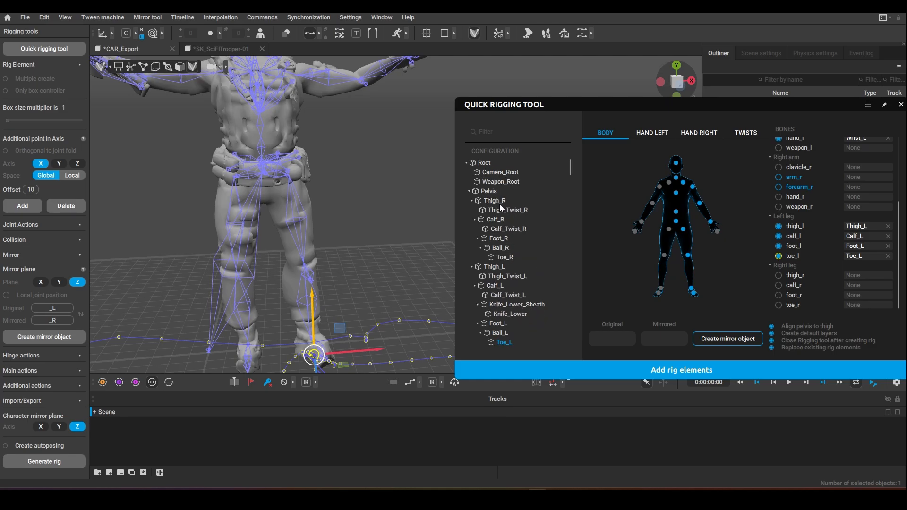
{"action": "left_click", "coordinate": [489, 129]}
{"action": "type", "text": "t"}
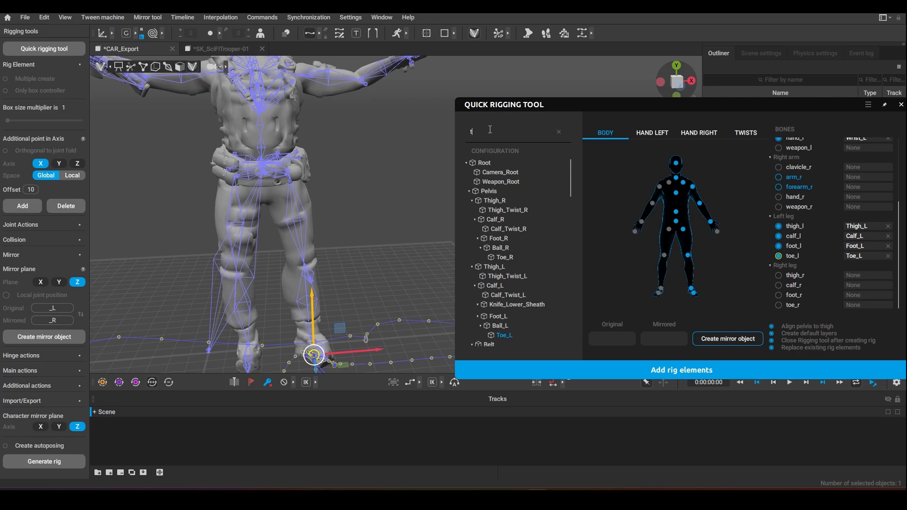
{"action": "type", "text": "high"}
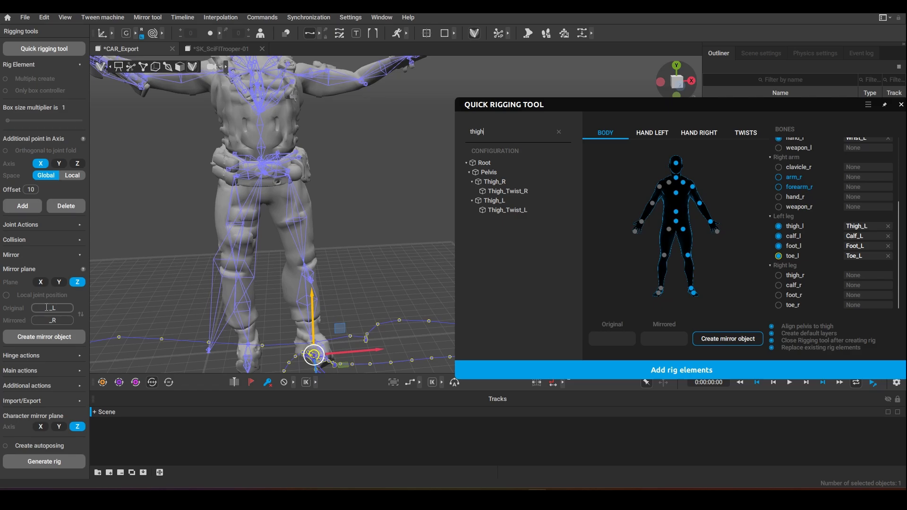
{"action": "left_click_drag", "start_coordinate": [47, 307], "coordinate": [59, 309]}
{"action": "left_click_drag", "start_coordinate": [48, 323], "coordinate": [58, 322]}
{"action": "left_click", "coordinate": [41, 309]}
Step: Mirror the left-side bone assignments to the right side, using _L as the original suffix and _R as the mirrored suffix
{"action": "left_click_drag", "start_coordinate": [715, 105], "coordinate": [659, 92]}
{"action": "left_click", "coordinate": [556, 326]}
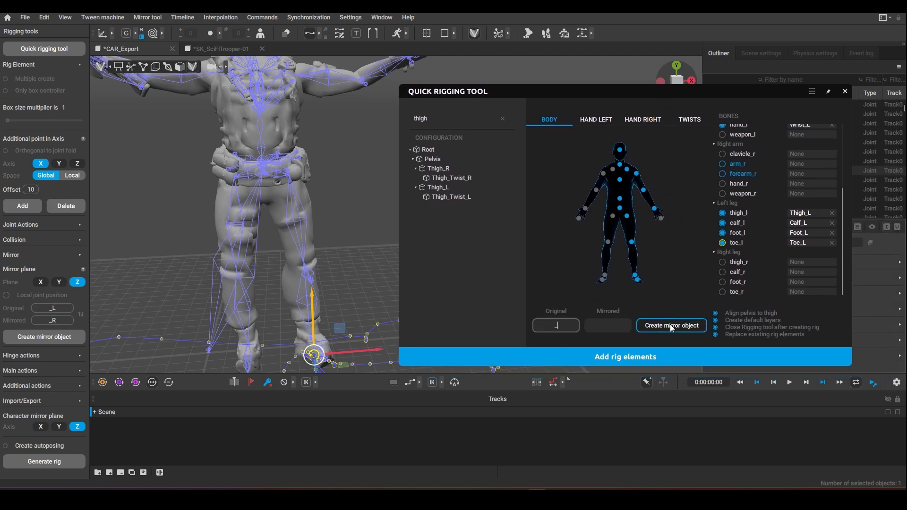
{"action": "key", "text": "Tab"}
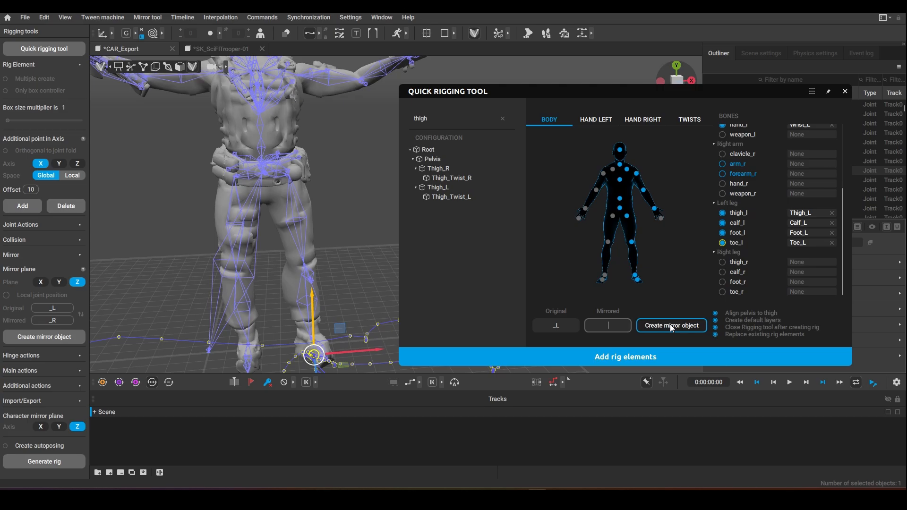
{"action": "type", "text": "_R"}
{"action": "left_click", "coordinate": [671, 325]}
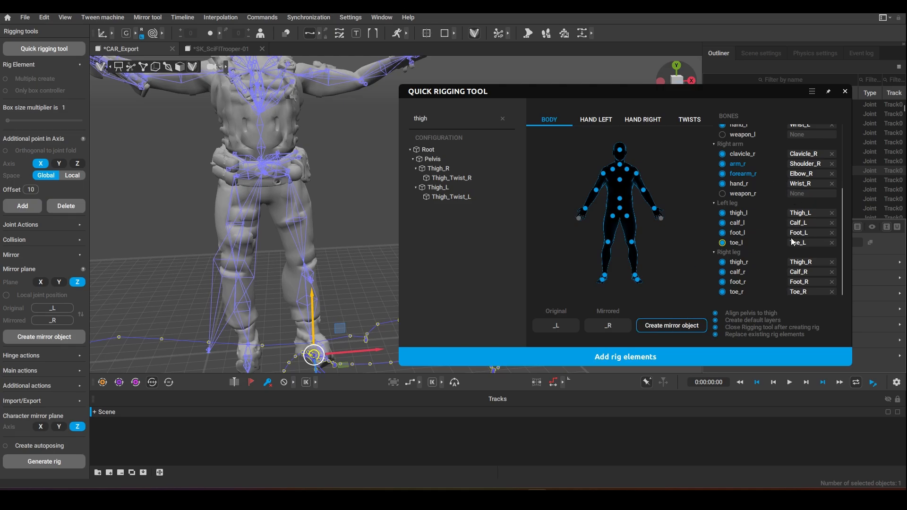
Step: Review the completed bone assignments, add the rig elements to the CAR_Export skeleton and inspect them around the body
{"action": "scroll", "coordinate": [785, 245], "scroll_direction": "up", "scroll_amount": 5}
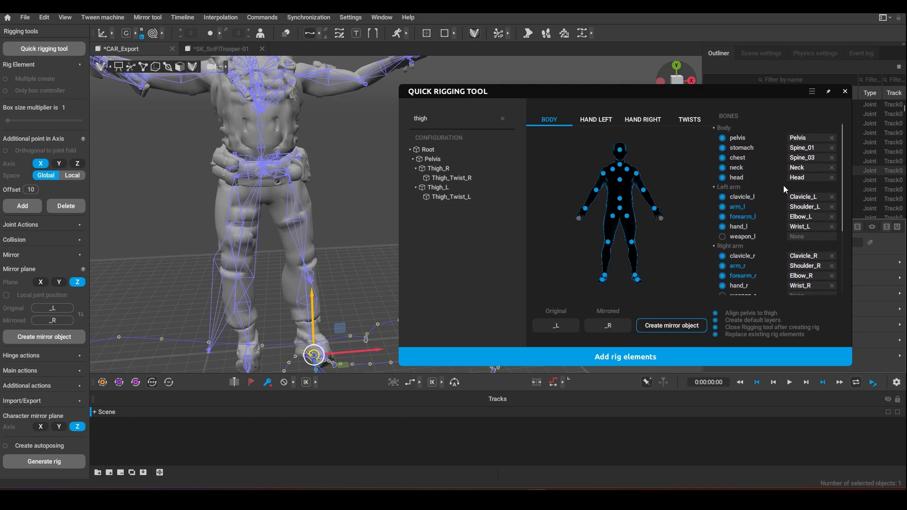
{"action": "scroll", "coordinate": [786, 202], "scroll_direction": "down", "scroll_amount": 5}
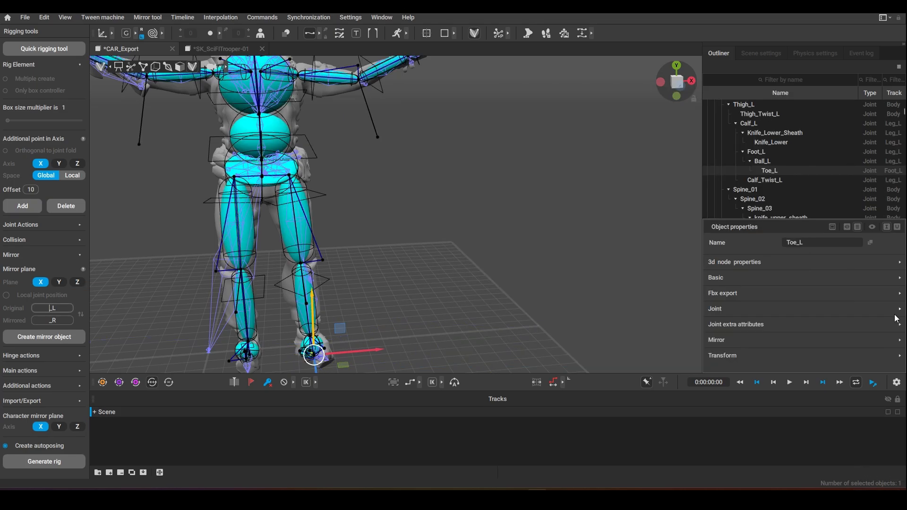
{"action": "scroll", "coordinate": [361, 263], "scroll_direction": "down", "scroll_amount": 3}
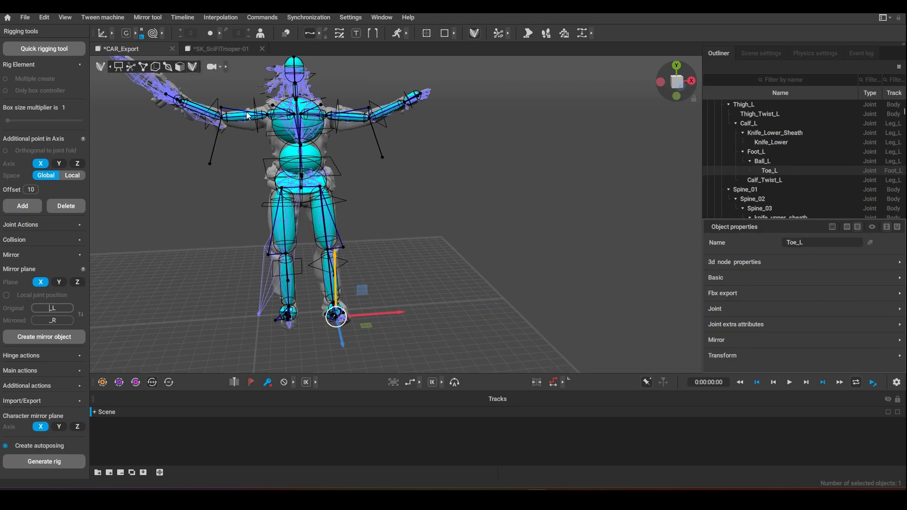
{"action": "scroll", "coordinate": [208, 231], "scroll_direction": "up", "scroll_amount": 5}
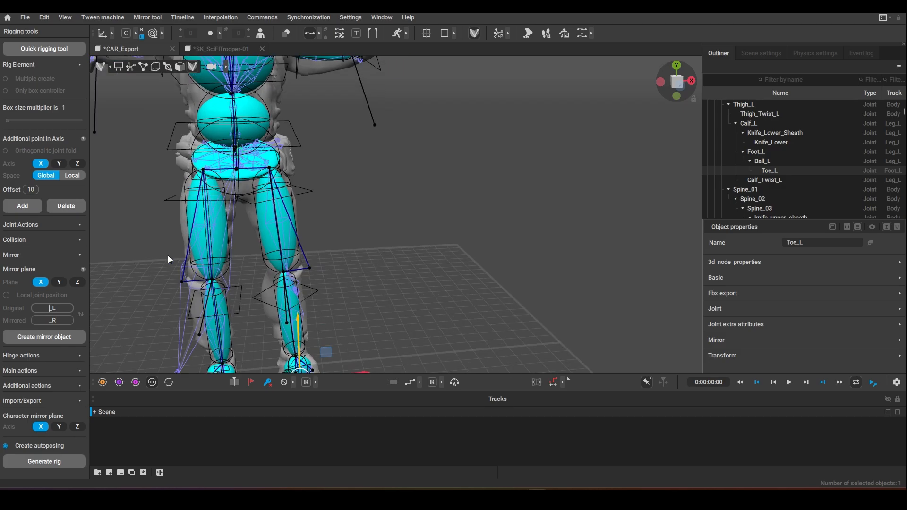
{"action": "left_click_drag", "start_coordinate": [168, 255], "coordinate": [150, 221], "text": "alt"}
{"action": "scroll", "coordinate": [149, 221], "scroll_direction": "down", "scroll_amount": 5}
{"action": "middle_click_drag", "start_coordinate": [149, 221], "coordinate": [199, 221], "text": "alt"}
{"action": "scroll", "coordinate": [197, 222], "scroll_direction": "up", "scroll_amount": 3}
{"action": "left_click_drag", "start_coordinate": [191, 222], "coordinate": [175, 231], "text": "alt"}
Step: Generate the CAR_Export rig and check its point controllers on the animated character, returning the timeline to frame 0
{"action": "left_click", "coordinate": [55, 463]}
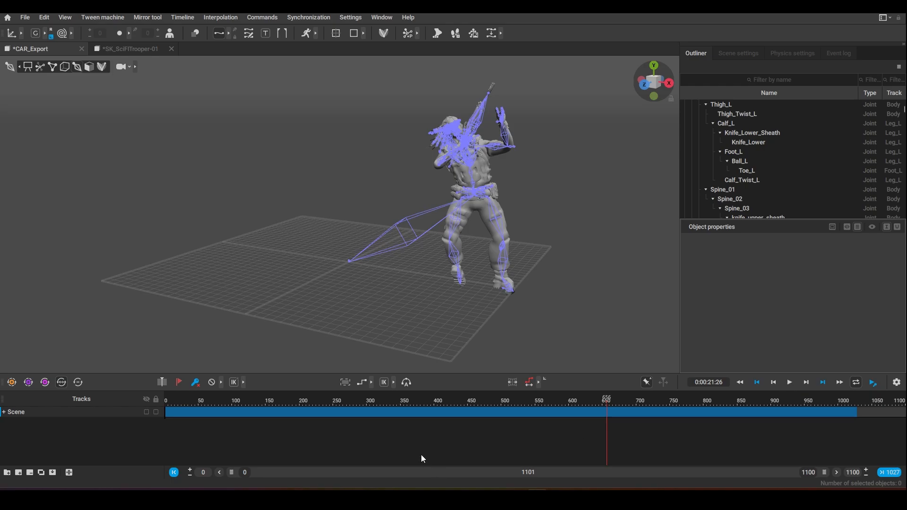
{"action": "left_click", "coordinate": [40, 70]}
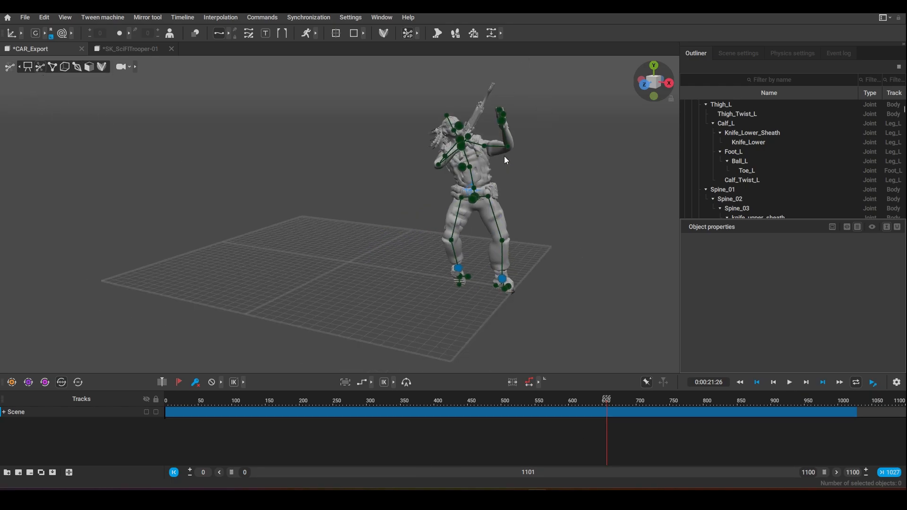
{"action": "left_click_drag", "start_coordinate": [265, 399], "coordinate": [144, 386]}
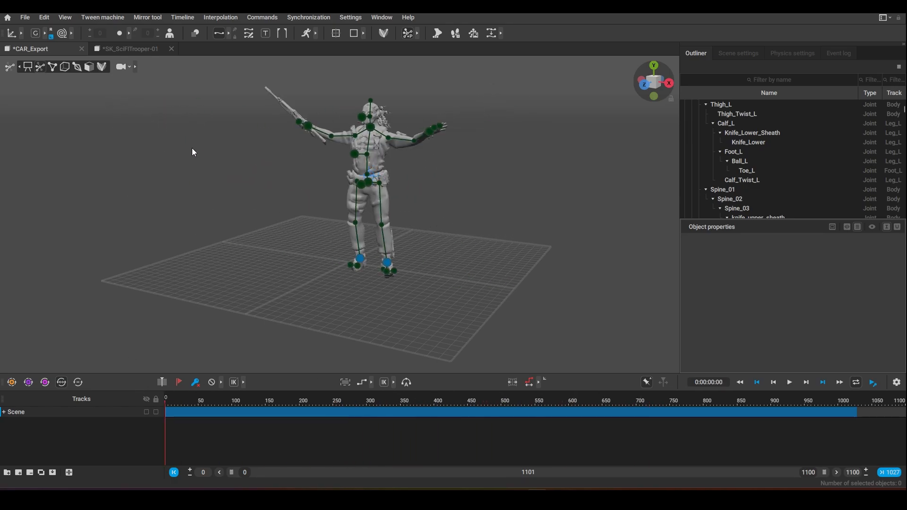
Step: Switch to the SK_SciFITrooper-01 scene, view the character from the front and set the viewport to point controller mode
{"action": "left_click", "coordinate": [129, 50]}
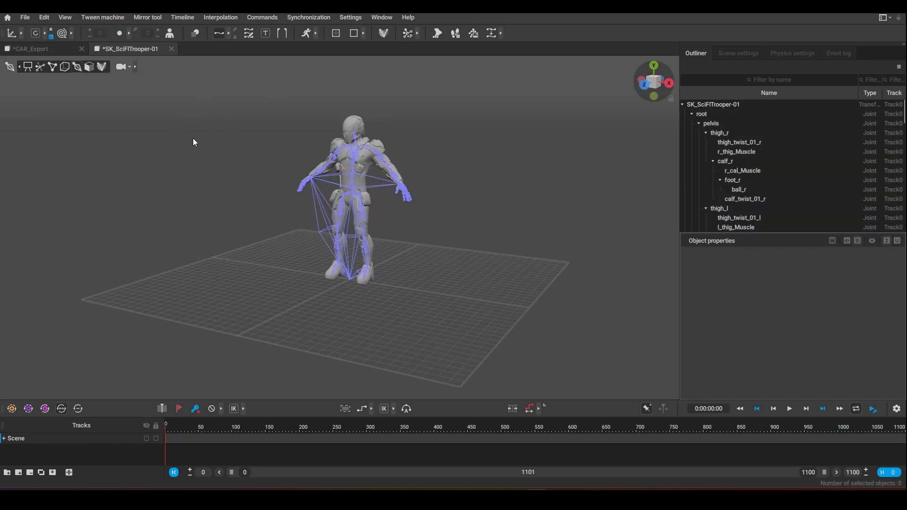
{"action": "scroll", "coordinate": [195, 139], "scroll_direction": "up", "scroll_amount": 3}
{"action": "left_click_drag", "start_coordinate": [202, 175], "coordinate": [232, 202], "text": "alt"}
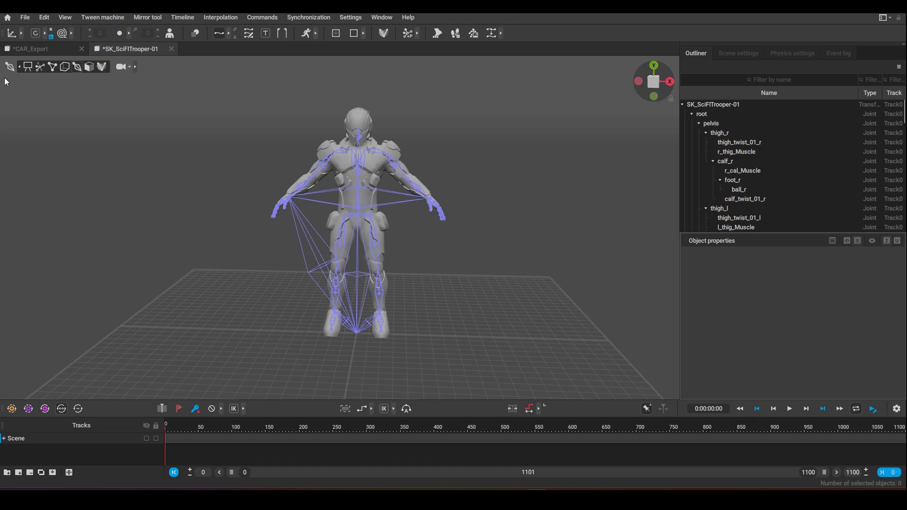
{"action": "left_click", "coordinate": [40, 67]}
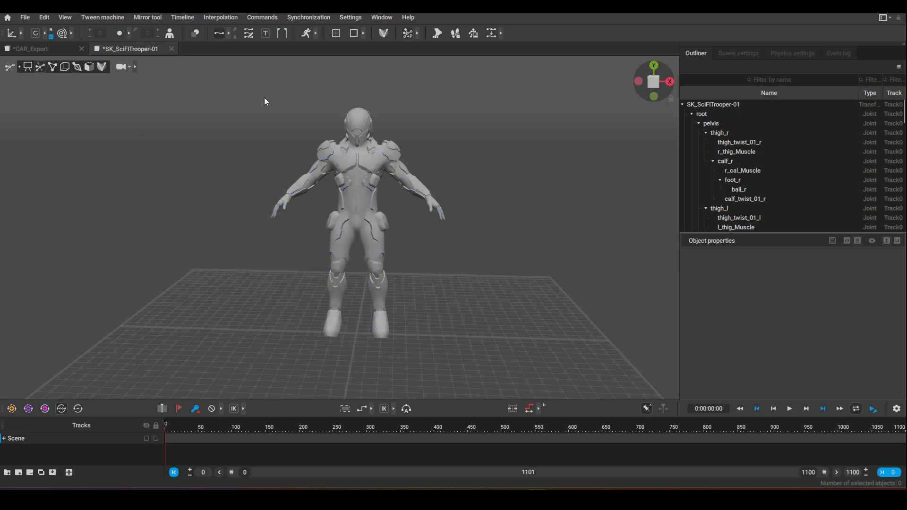
Step: Enter rig mode for the trooper, add the Quick Rigging Tool's automatically matched rig elements and generate the rig
{"action": "left_click", "coordinate": [380, 34]}
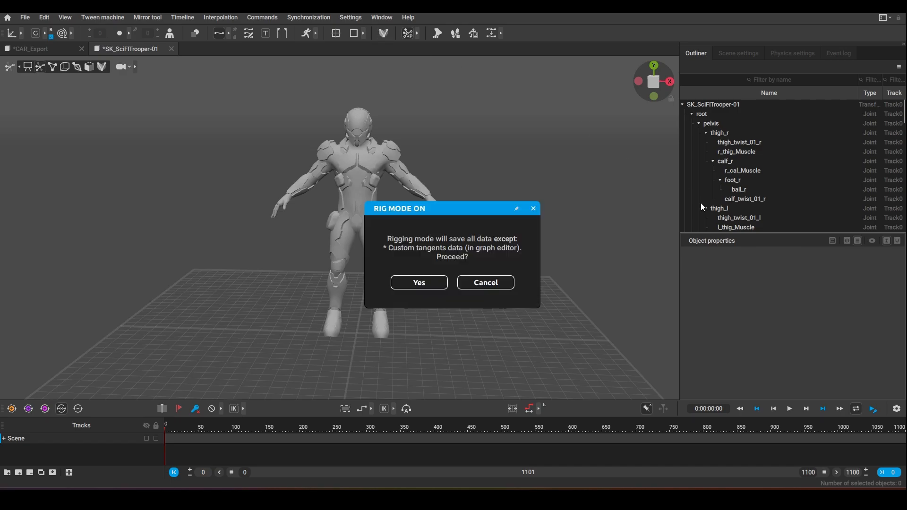
{"action": "left_click", "coordinate": [425, 284]}
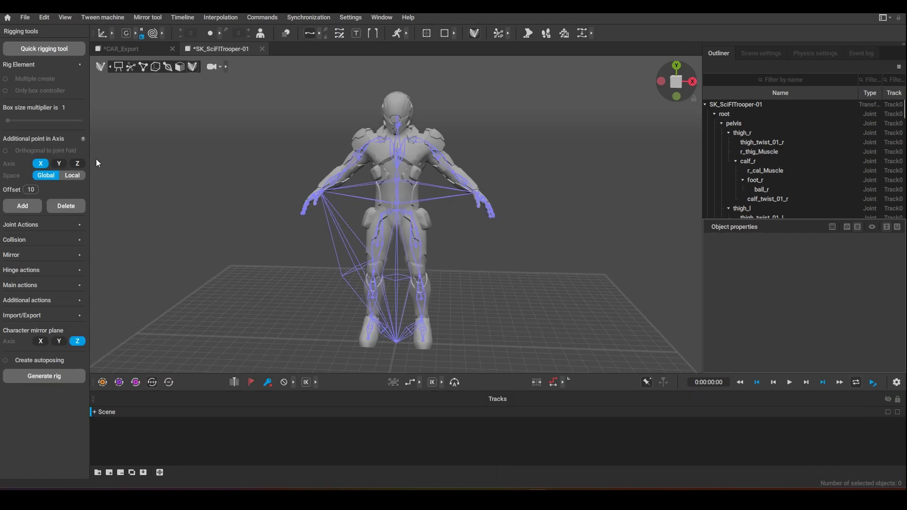
{"action": "left_click", "coordinate": [44, 49]}
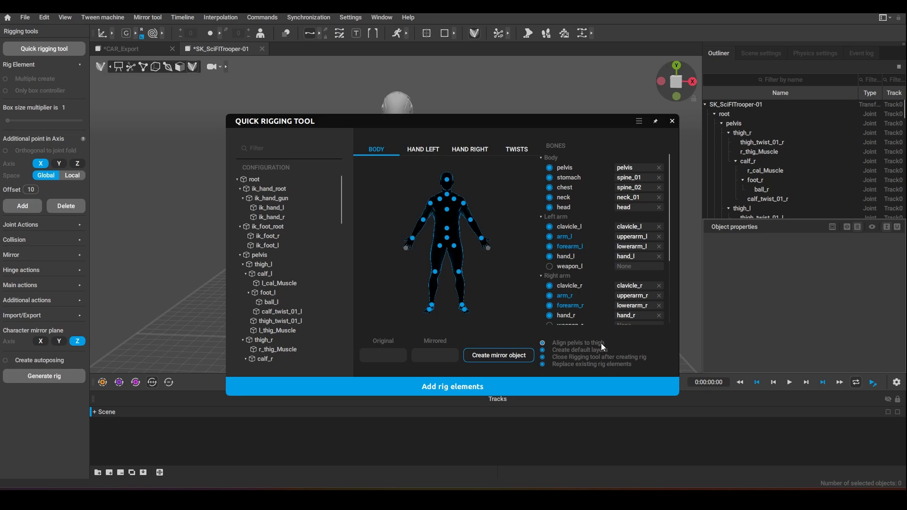
{"action": "left_click", "coordinate": [424, 384]}
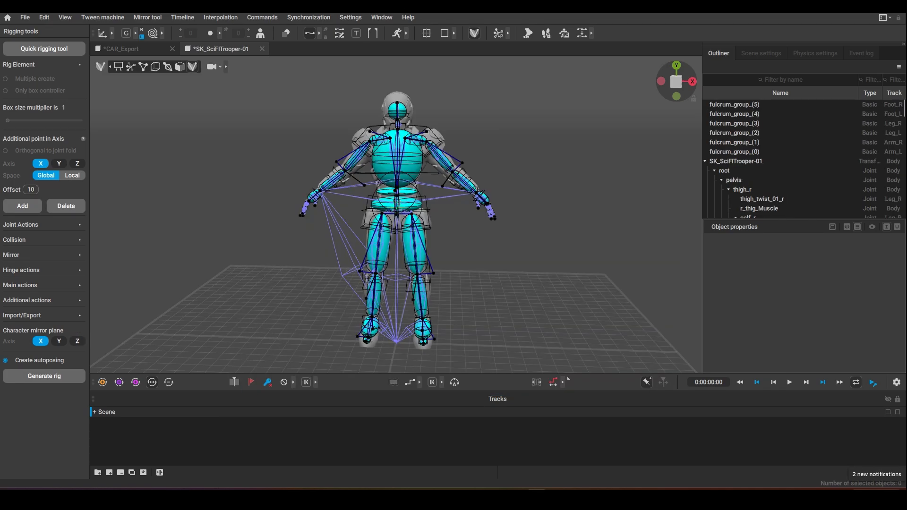
{"action": "left_click", "coordinate": [51, 379]}
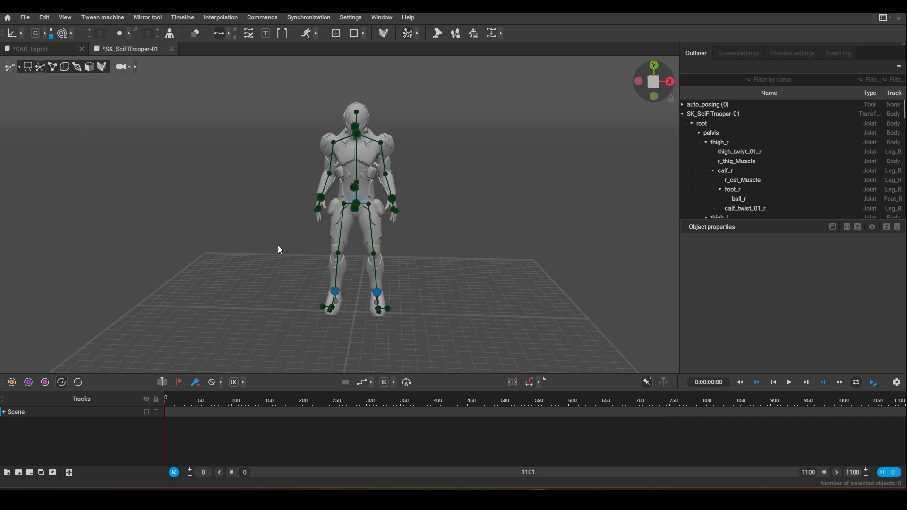
Step: Select the full 1101-frame timeline interval and both foot controllers of the trooper as the retargeting target
{"action": "left_click", "coordinate": [901, 407]}
{"action": "left_click_drag", "start_coordinate": [888, 399], "coordinate": [57, 423]}
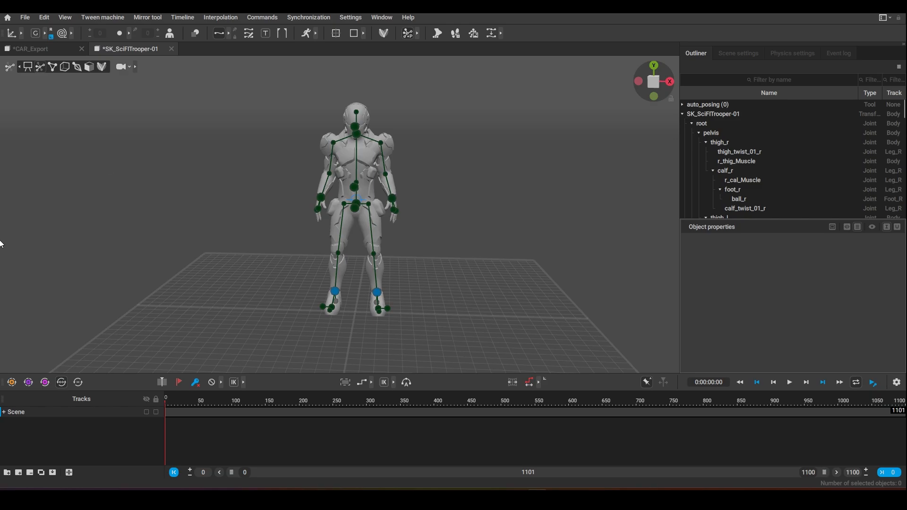
{"action": "left_click_drag", "start_coordinate": [536, 364], "coordinate": [215, 105]}
Step: In the CAR_Export scene, select a 1046-frame interval and both foot controllers, and copy the animation for retargeting
{"action": "left_click", "coordinate": [47, 51]}
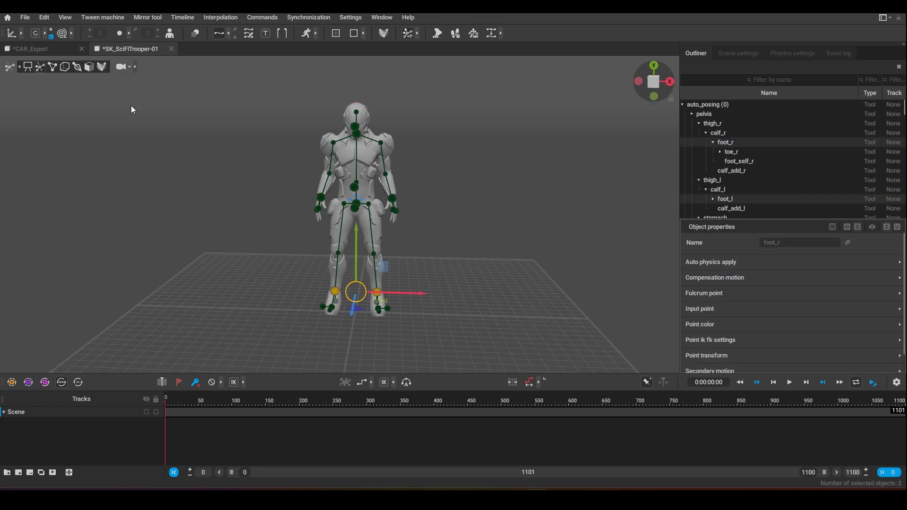
{"action": "left_click_drag", "start_coordinate": [868, 413], "coordinate": [2, 393]}
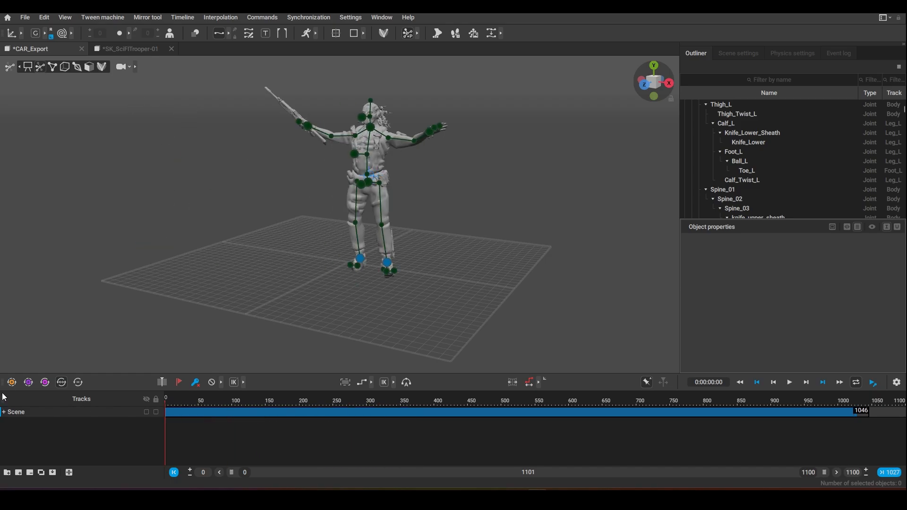
{"action": "left_click_drag", "start_coordinate": [496, 313], "coordinate": [323, 160]}
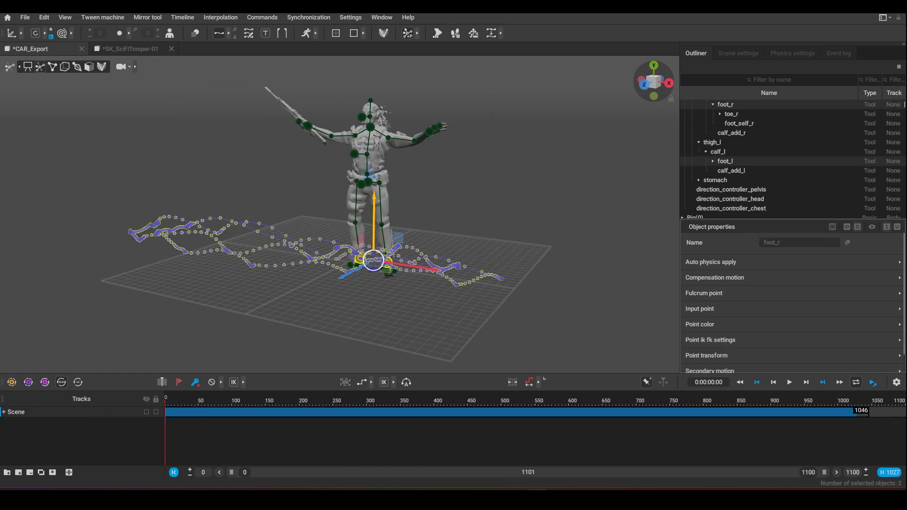
{"action": "left_click", "coordinate": [44, 18]}
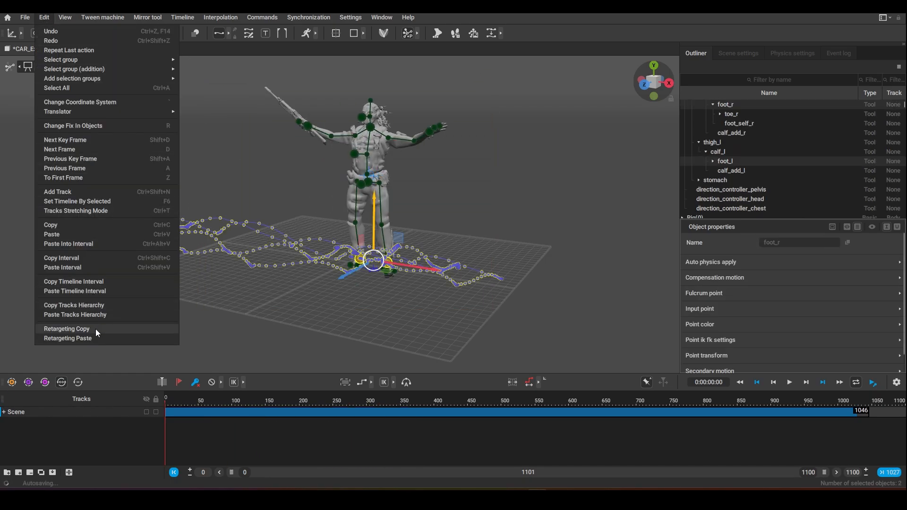
{"action": "left_click", "coordinate": [76, 329]}
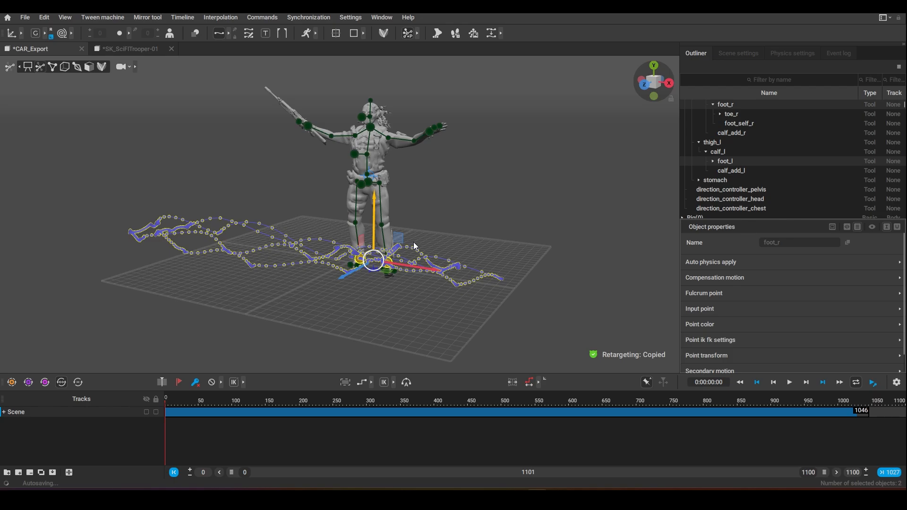
Step: Paste the retargeted animation onto the SK_SciFITrooper-01 rig and scrub the timeline from the start to check it
{"action": "left_click", "coordinate": [144, 49]}
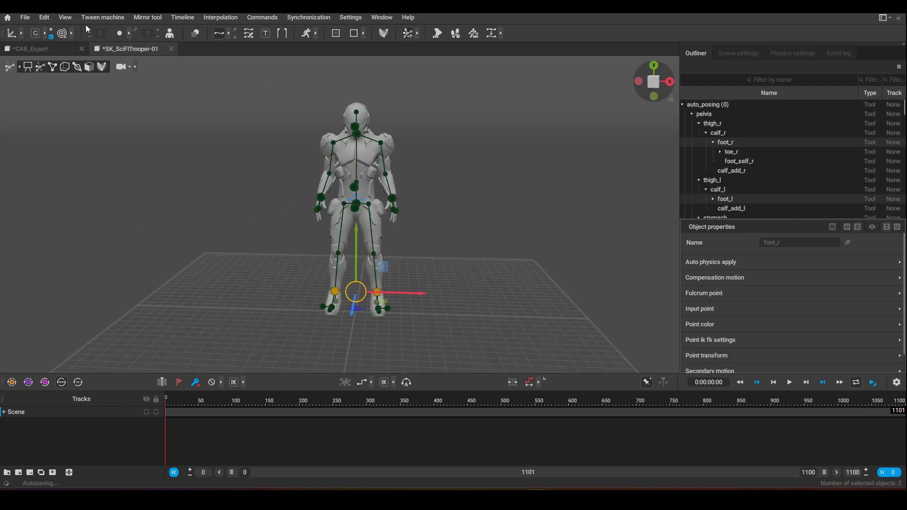
{"action": "left_click", "coordinate": [47, 18]}
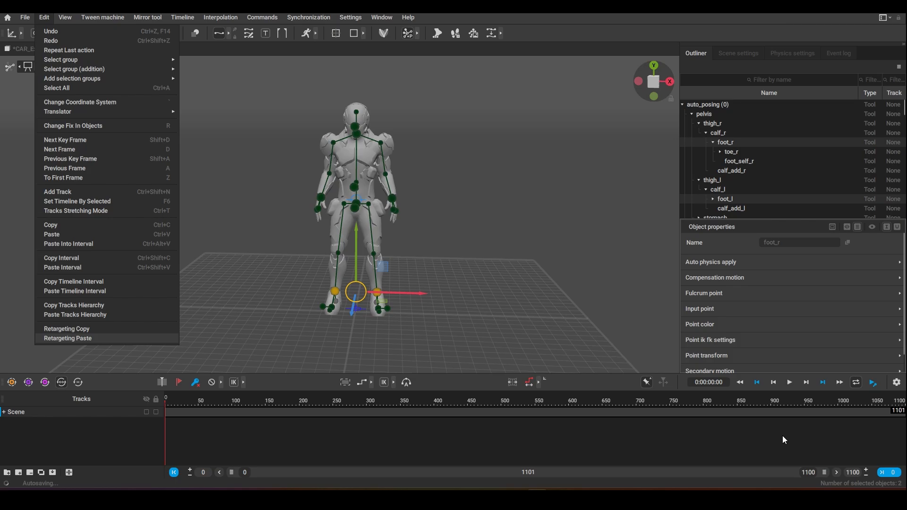
{"action": "key", "text": "Return"}
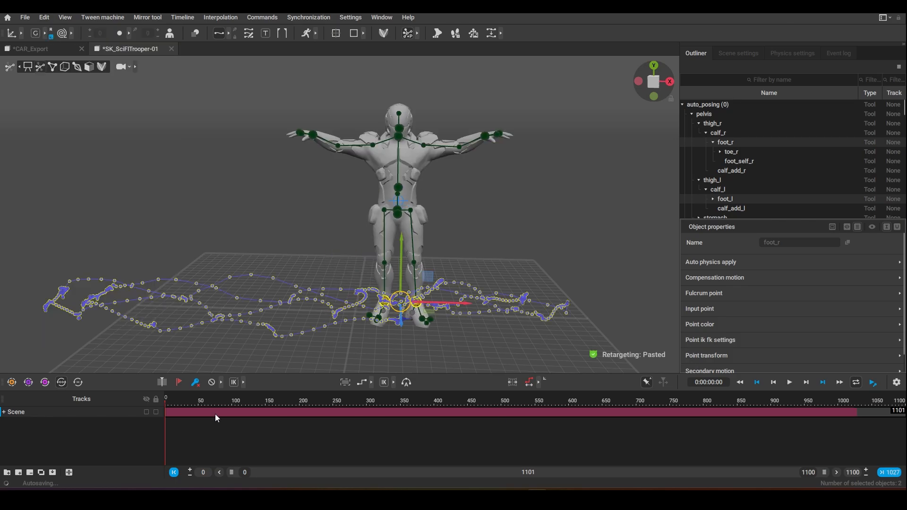
{"action": "left_click_drag", "start_coordinate": [197, 401], "coordinate": [160, 458]}
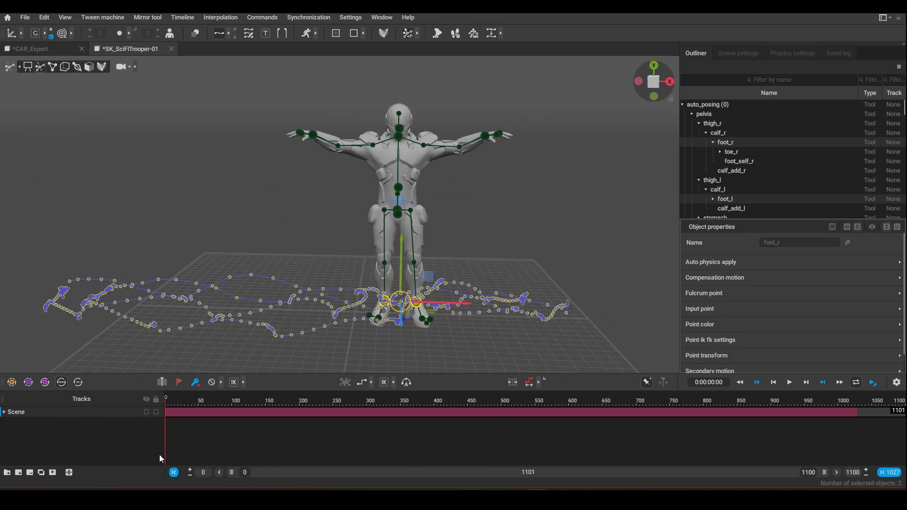
Step: Enlarge the timeline area and expand the Scene tracks through Standard_model and Arms to examine the Arm_L and Arm_R subtracks
{"action": "left_click", "coordinate": [4, 412]}
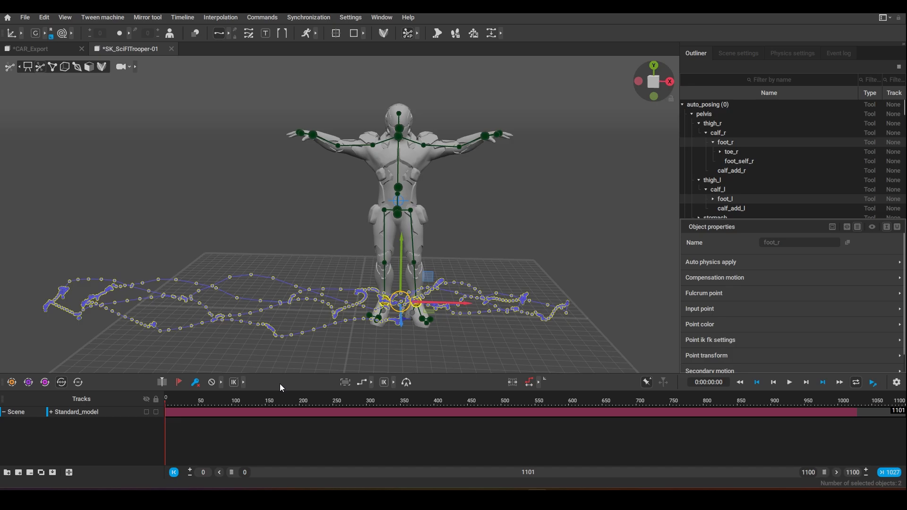
{"action": "left_click", "coordinate": [48, 411]}
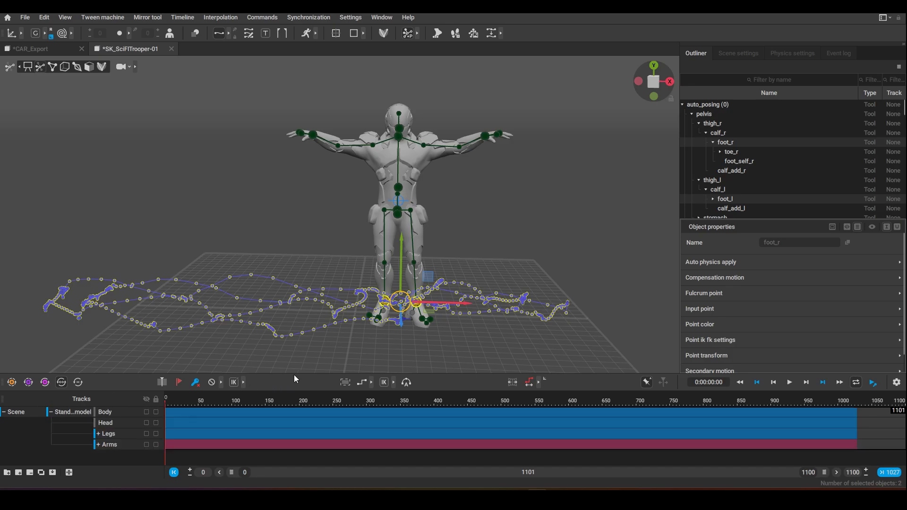
{"action": "left_click_drag", "start_coordinate": [293, 373], "coordinate": [304, 336]}
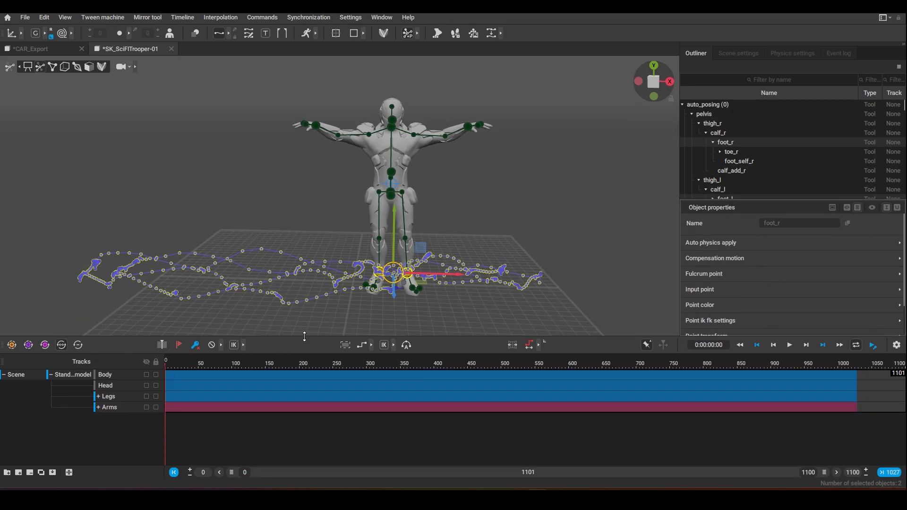
{"action": "left_click", "coordinate": [98, 408]}
{"action": "left_click_drag", "start_coordinate": [165, 361], "coordinate": [223, 361]}
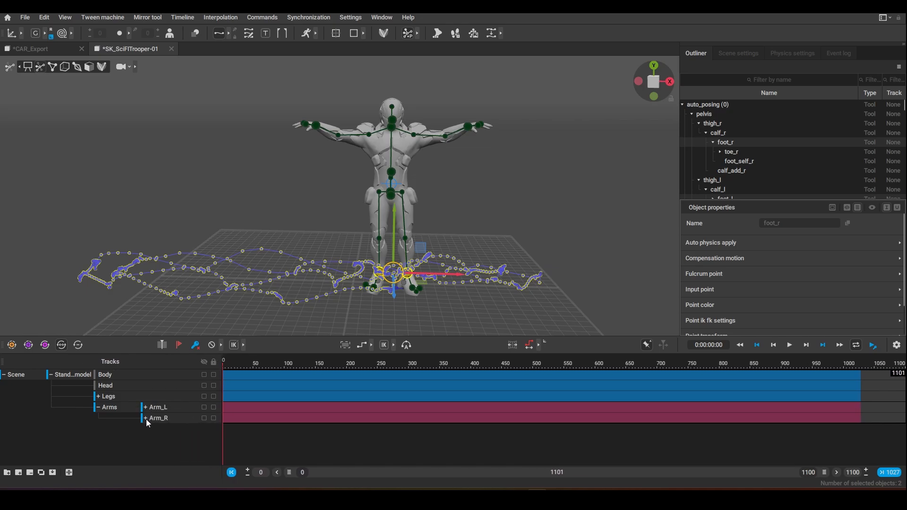
{"action": "left_click", "coordinate": [146, 418]}
{"action": "left_click", "coordinate": [147, 408]}
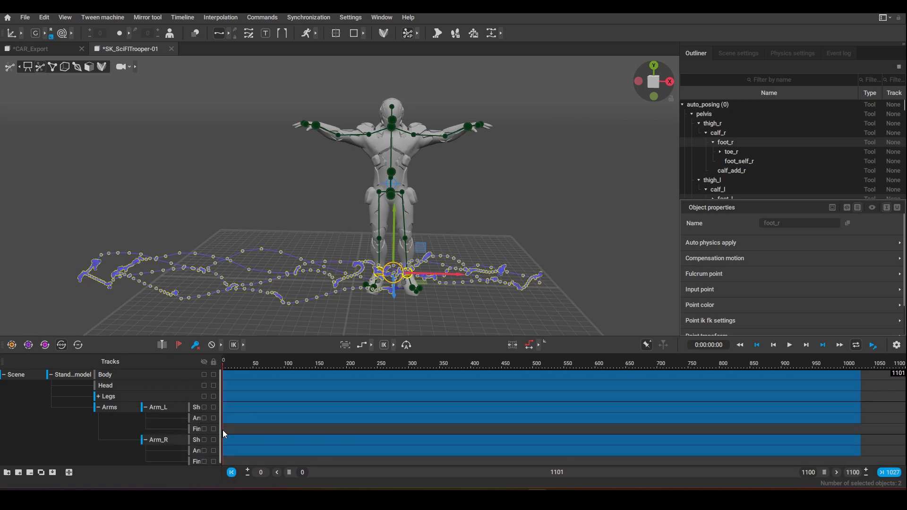
{"action": "scroll", "coordinate": [388, 432], "scroll_direction": "down", "scroll_amount": 1}
{"action": "scroll", "coordinate": [392, 440], "scroll_direction": "up", "scroll_amount": 1}
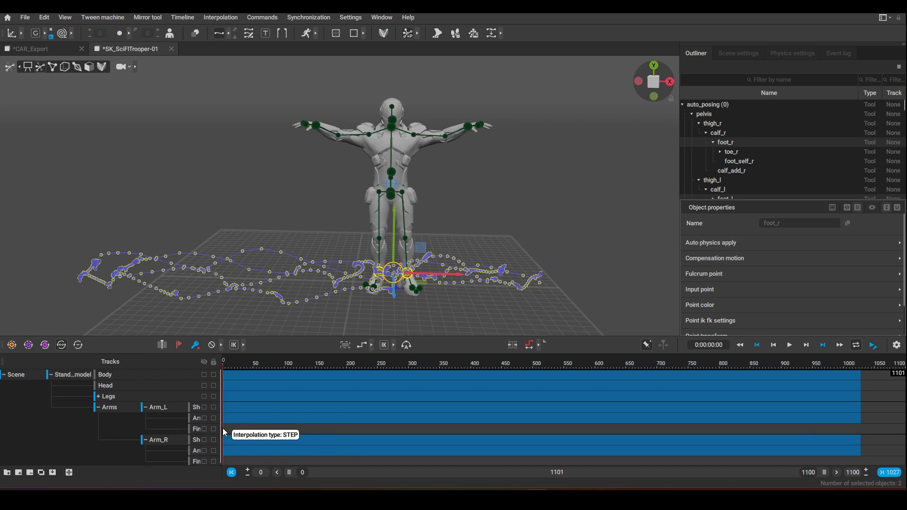
Step: Collapse the Arm_L, Arm_R and Standard_model tracks back to a single Standard_model track
{"action": "left_click", "coordinate": [144, 407]}
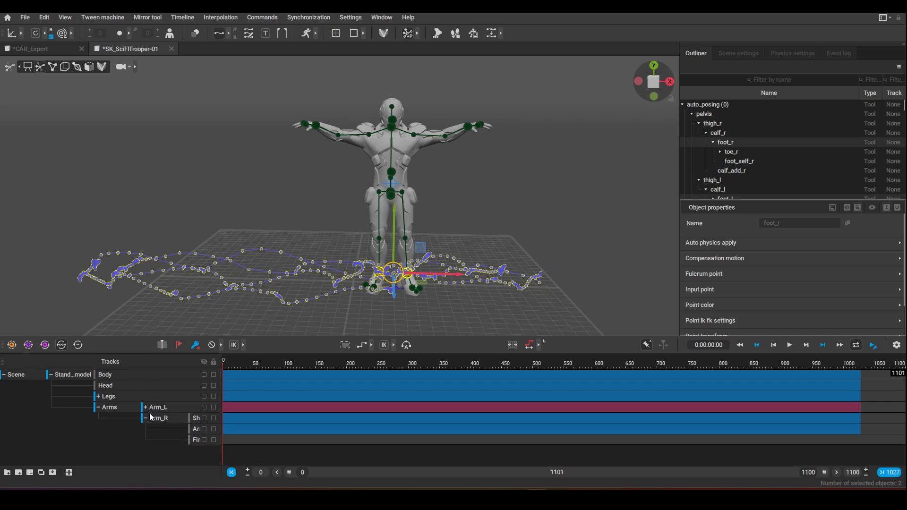
{"action": "left_click", "coordinate": [145, 418]}
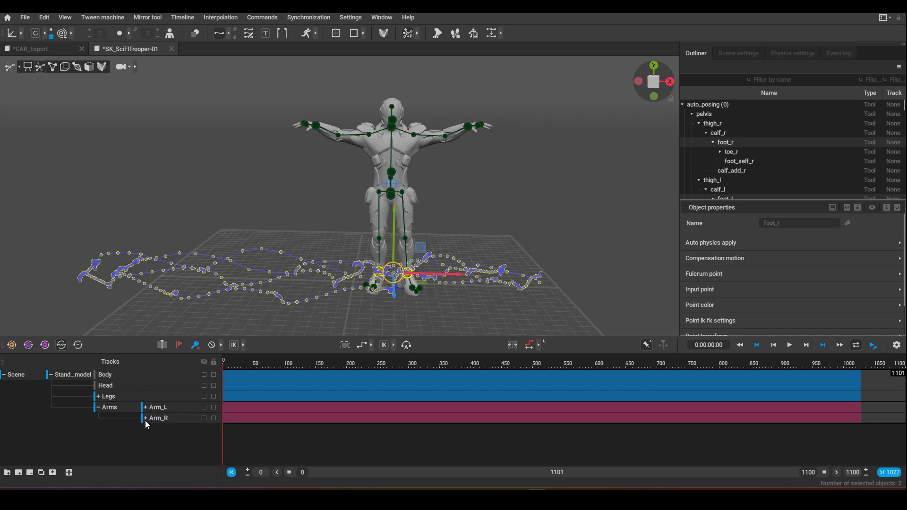
{"action": "left_click", "coordinate": [51, 375]}
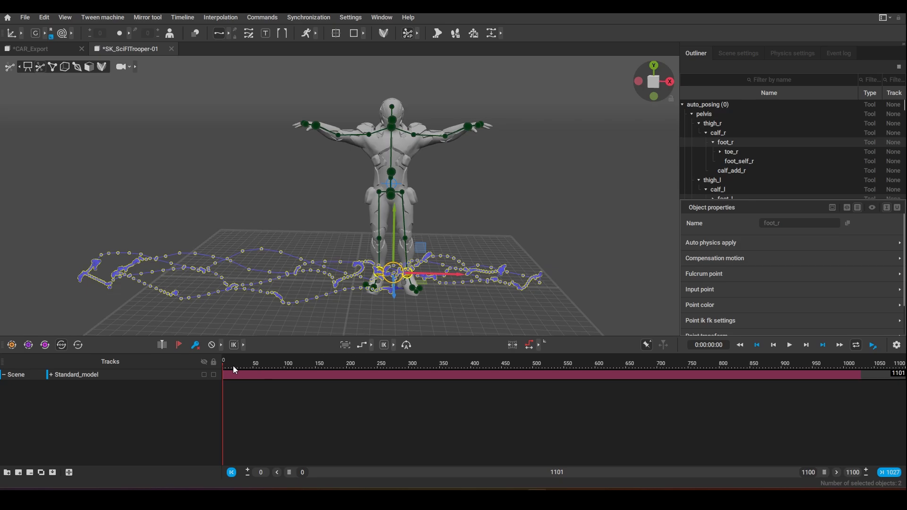
Step: Deselect the foot controllers, select a 1033-frame interval starting at frame 0 on Standard_model, and turn on interval edit mode
{"action": "mouse_move", "coordinate": [231, 373]}
{"action": "left_mouse_down"}
{"action": "mouse_move", "coordinate": [314, 383]}
{"action": "mouse_move", "coordinate": [221, 381]}
{"action": "left_mouse_up"}
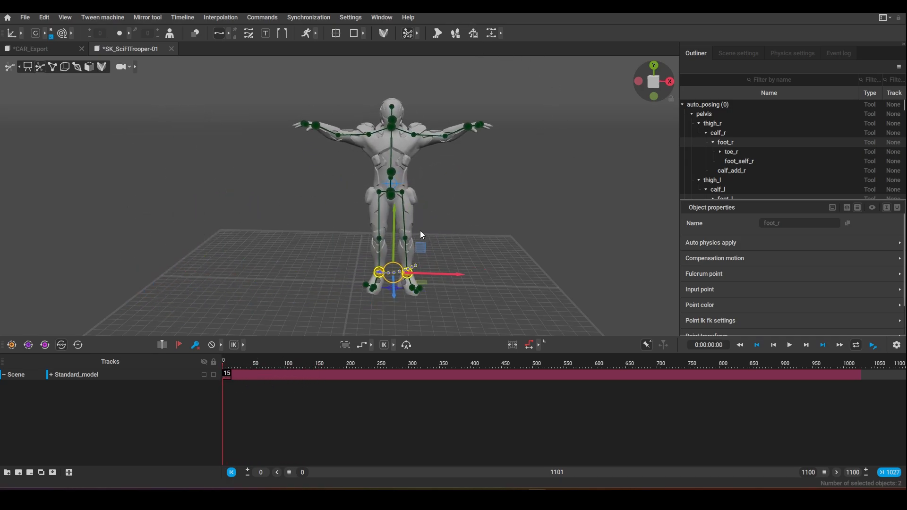
{"action": "left_click", "coordinate": [285, 271]}
{"action": "right_click_drag", "start_coordinate": [234, 223], "coordinate": [175, 242]}
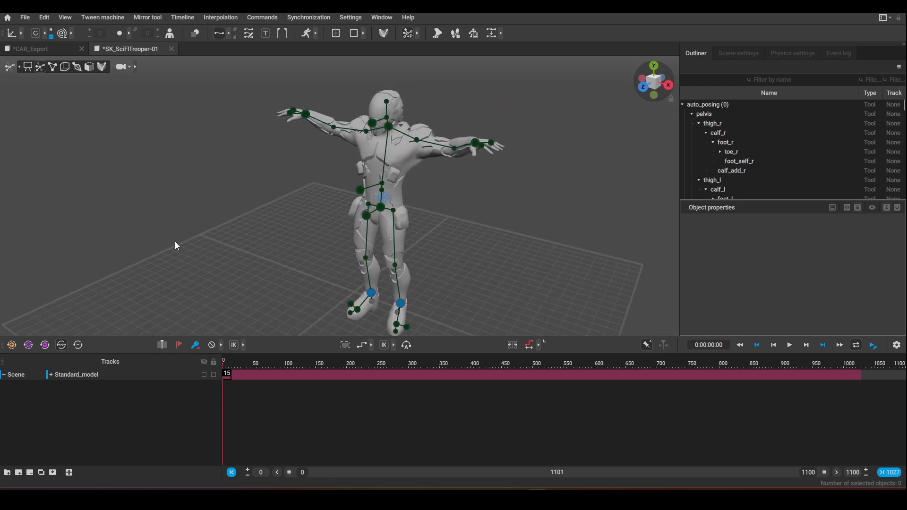
{"action": "left_click_drag", "start_coordinate": [174, 242], "coordinate": [242, 232], "text": "alt"}
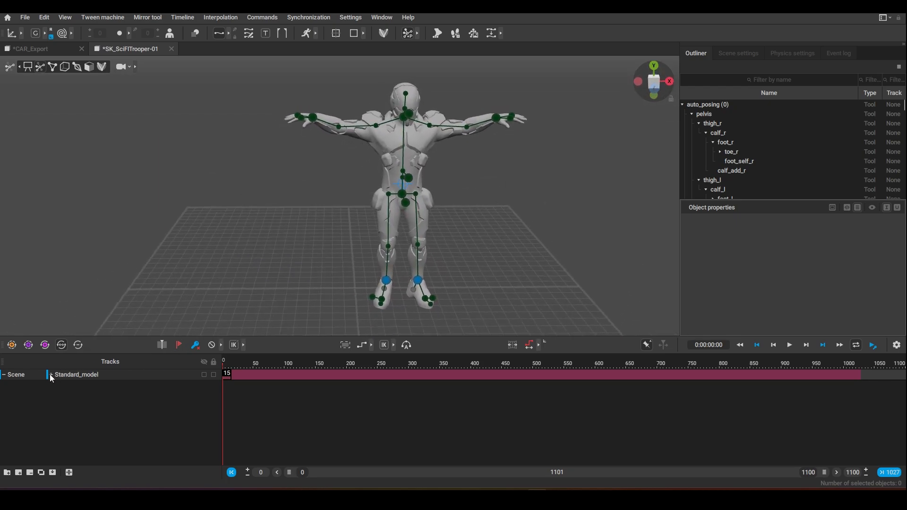
{"action": "left_click_drag", "start_coordinate": [229, 372], "coordinate": [877, 447]}
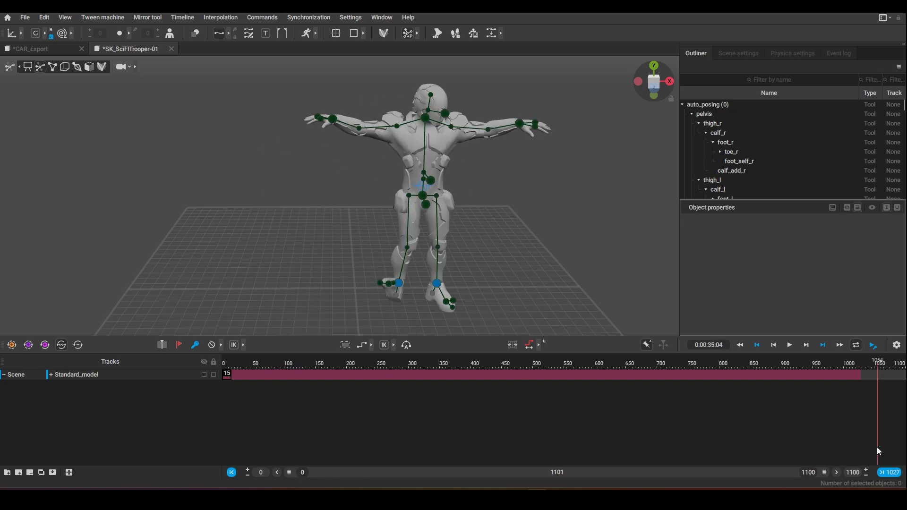
{"action": "left_click_drag", "start_coordinate": [862, 375], "coordinate": [194, 392]}
{"action": "left_click", "coordinate": [529, 345]}
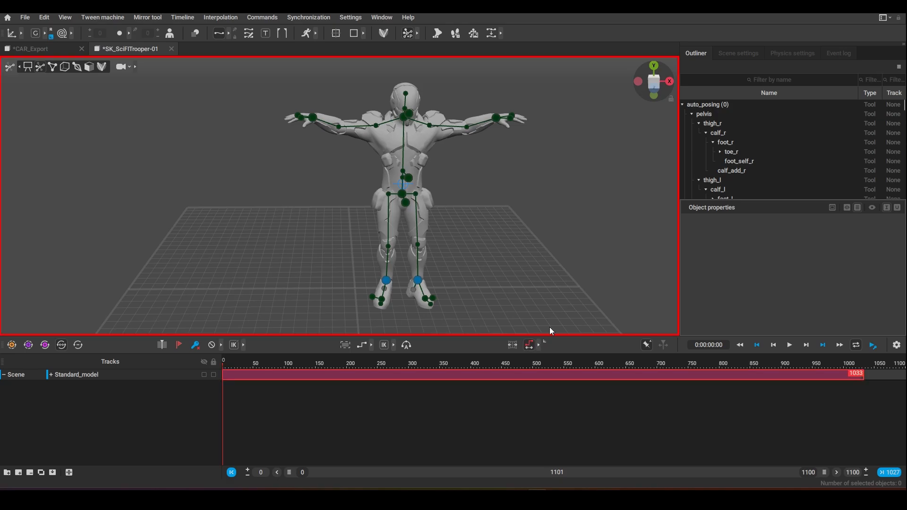
Step: Examine the trooper's arms around frames 133 to 140 and select the forearm_l controller to view its trajectory
{"action": "left_click_drag", "start_coordinate": [302, 362], "coordinate": [305, 365]}
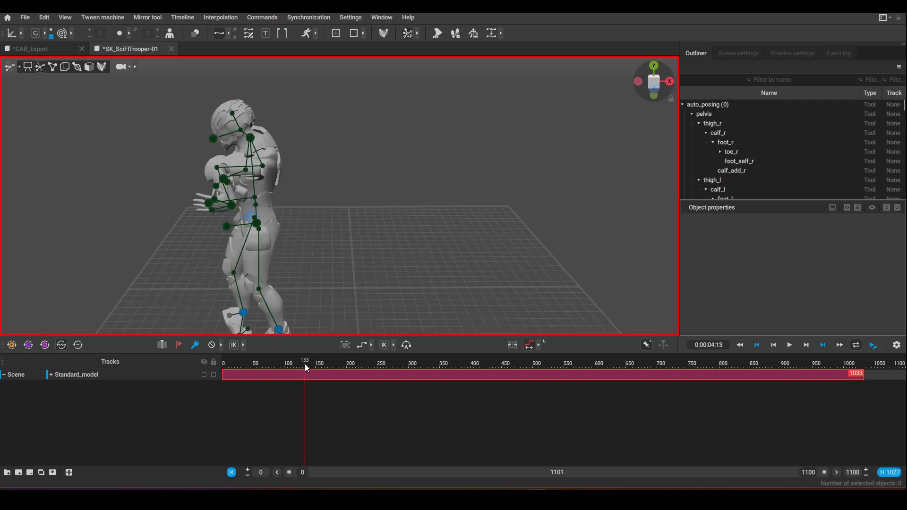
{"action": "scroll", "coordinate": [187, 166], "scroll_direction": "up", "scroll_amount": 4}
{"action": "left_click_drag", "start_coordinate": [123, 162], "coordinate": [413, 185], "text": "alt"}
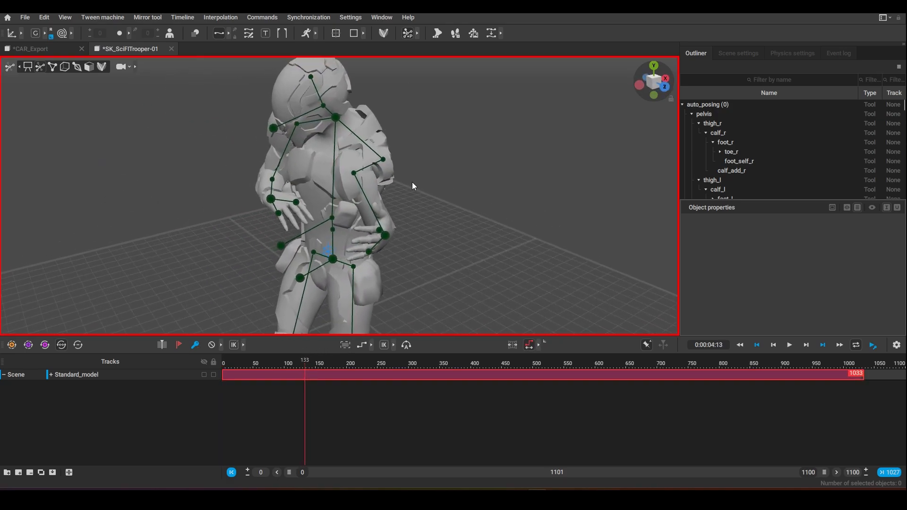
{"action": "left_click", "coordinate": [354, 173]}
{"action": "key", "text": "alt"}
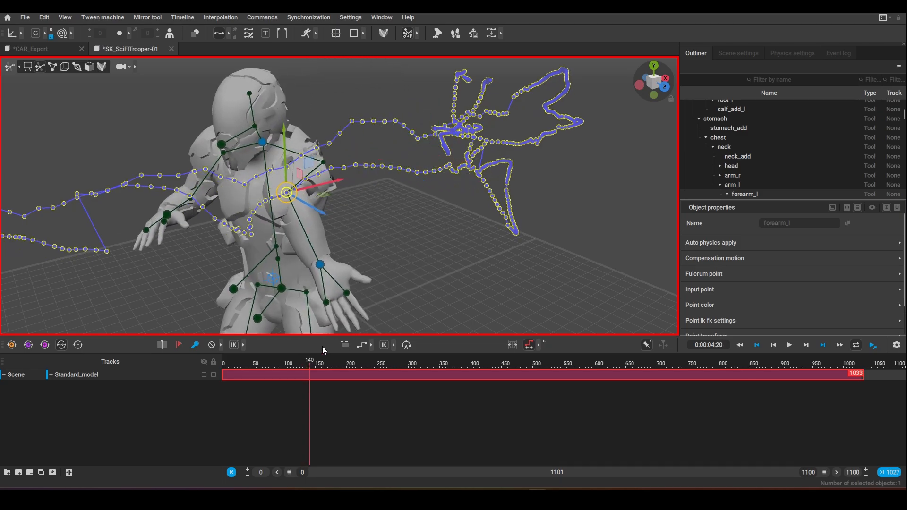
{"action": "left_click", "coordinate": [386, 261]}
{"action": "left_click_drag", "start_coordinate": [283, 361], "coordinate": [309, 365]}
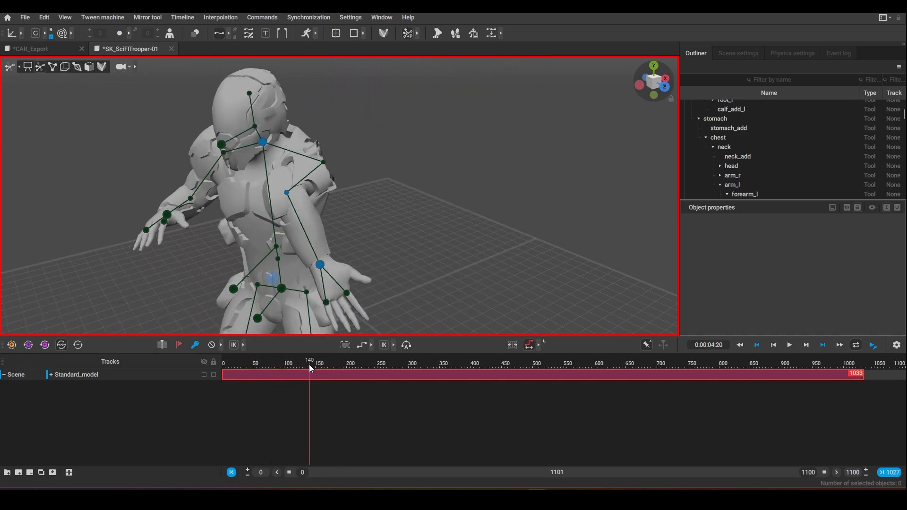
{"action": "left_click", "coordinate": [287, 193]}
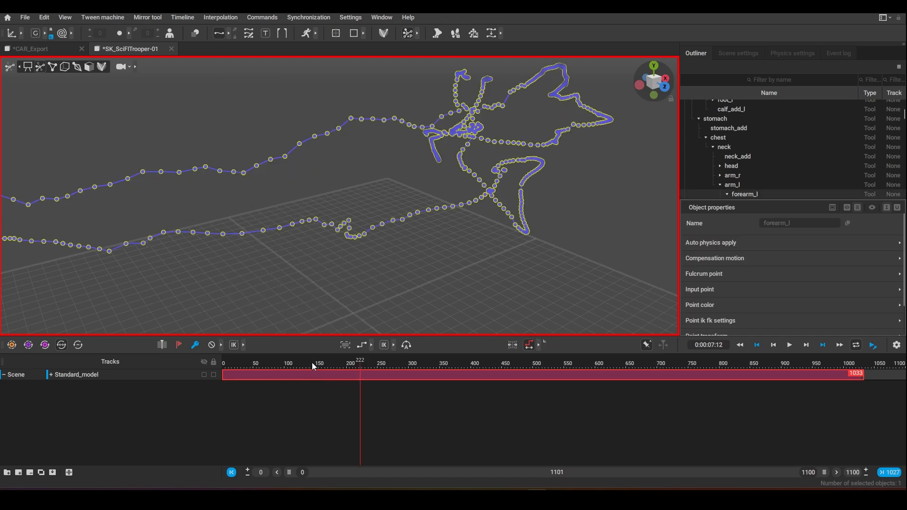
Step: Scrub further through the trooper's animation and inspect the arm pose up close from another angle
{"action": "left_click_drag", "start_coordinate": [314, 367], "coordinate": [542, 355]}
{"action": "scroll", "coordinate": [506, 246], "scroll_direction": "up", "scroll_amount": 5}
{"action": "left_click_drag", "start_coordinate": [505, 245], "coordinate": [444, 233], "text": "alt"}
{"action": "left_click", "coordinate": [247, 192]}
{"action": "left_click_drag", "start_coordinate": [274, 355], "coordinate": [521, 327]}
Step: Switch to the CAR_Export scene and scrub the original animation to frame 881, examining the arm and weapon poses for comparison
{"action": "left_click", "coordinate": [35, 49]}
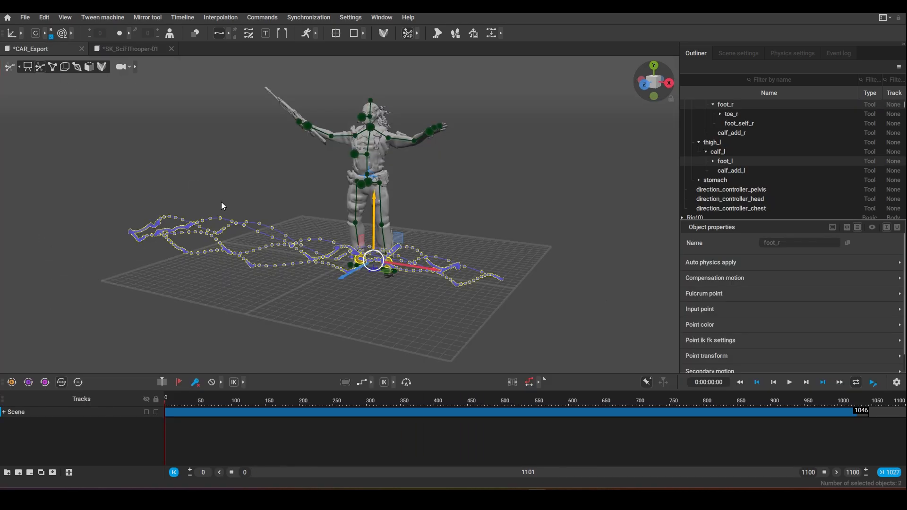
{"action": "left_click_drag", "start_coordinate": [255, 400], "coordinate": [388, 379]}
{"action": "scroll", "coordinate": [93, 85], "scroll_direction": "up", "scroll_amount": 5}
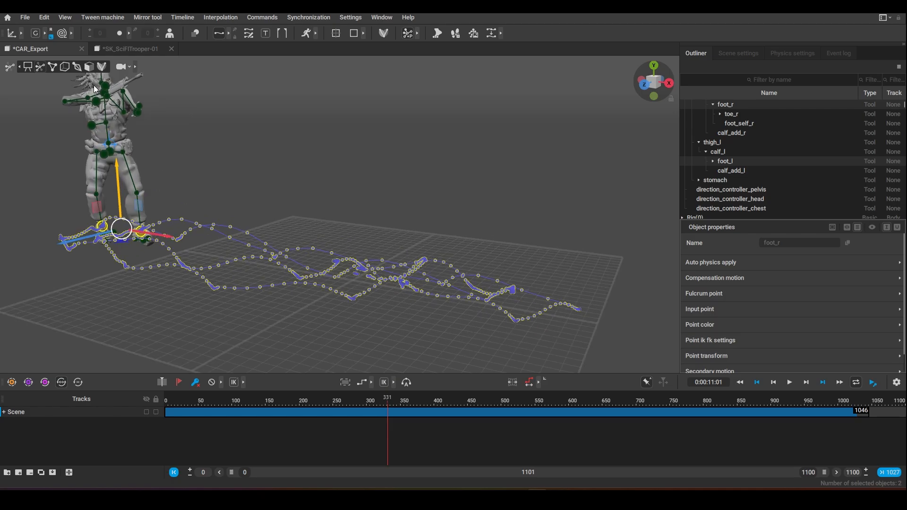
{"action": "left_click_drag", "start_coordinate": [102, 111], "coordinate": [186, 140], "text": "alt"}
{"action": "middle_click_drag", "start_coordinate": [186, 140], "coordinate": [292, 191], "text": "alt"}
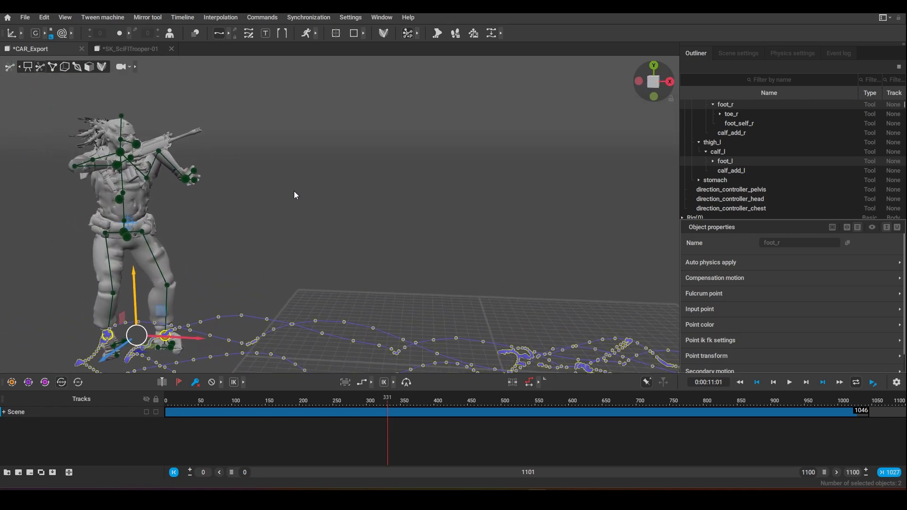
{"action": "left_click_drag", "start_coordinate": [294, 191], "coordinate": [274, 350], "text": "alt"}
{"action": "scroll", "coordinate": [234, 185], "scroll_direction": "up", "scroll_amount": 3}
{"action": "left_click_drag", "start_coordinate": [241, 402], "coordinate": [281, 402]}
{"action": "scroll", "coordinate": [166, 297], "scroll_direction": "down", "scroll_amount": 4}
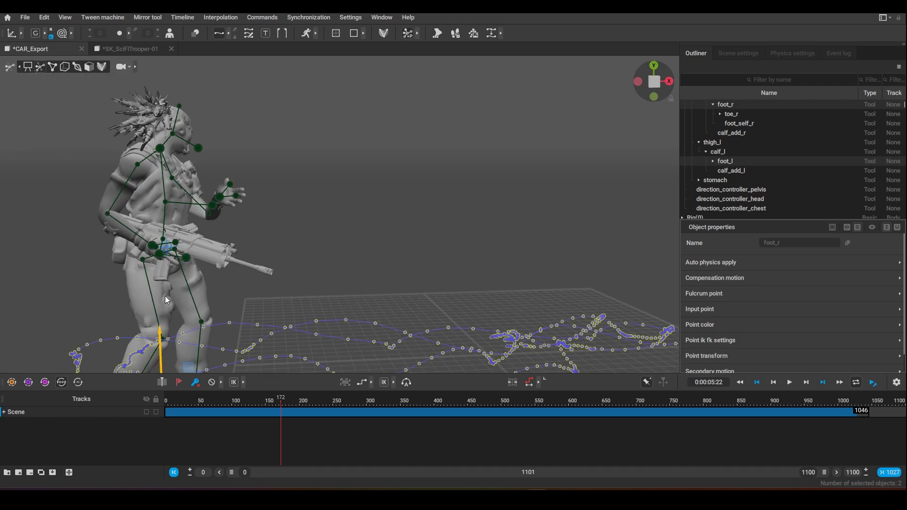
{"action": "left_click_drag", "start_coordinate": [166, 296], "coordinate": [179, 300], "text": "alt"}
{"action": "left_click_drag", "start_coordinate": [245, 399], "coordinate": [758, 475]}
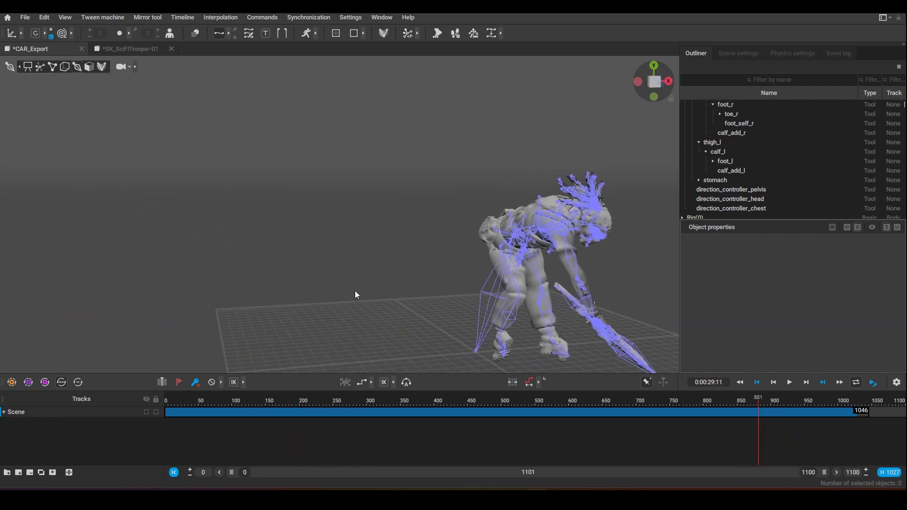
Step: Return to the SK_SciFITrooper-01 scene, inspect the arms at frame 133, and unbake the selected interval with Auto Posing's Auto unlock
{"action": "left_click", "coordinate": [126, 49]}
{"action": "left_click_drag", "start_coordinate": [373, 362], "coordinate": [329, 372]}
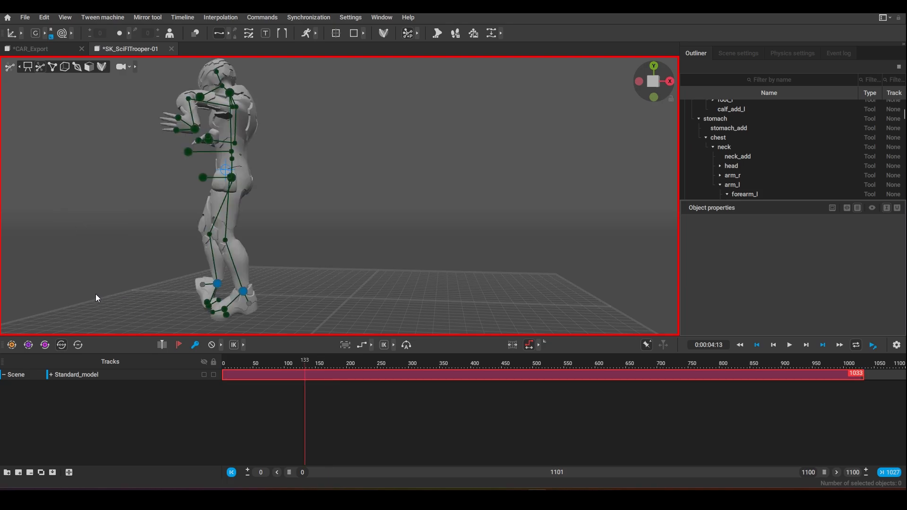
{"action": "right_click_drag", "start_coordinate": [95, 294], "coordinate": [245, 313]}
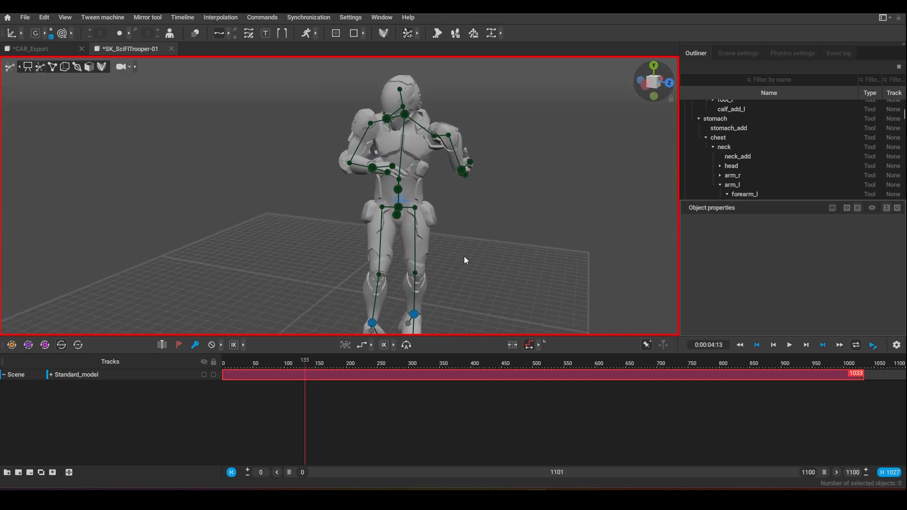
{"action": "right_click_drag", "start_coordinate": [464, 257], "coordinate": [345, 253]}
{"action": "scroll", "coordinate": [443, 246], "scroll_direction": "up", "scroll_amount": 4}
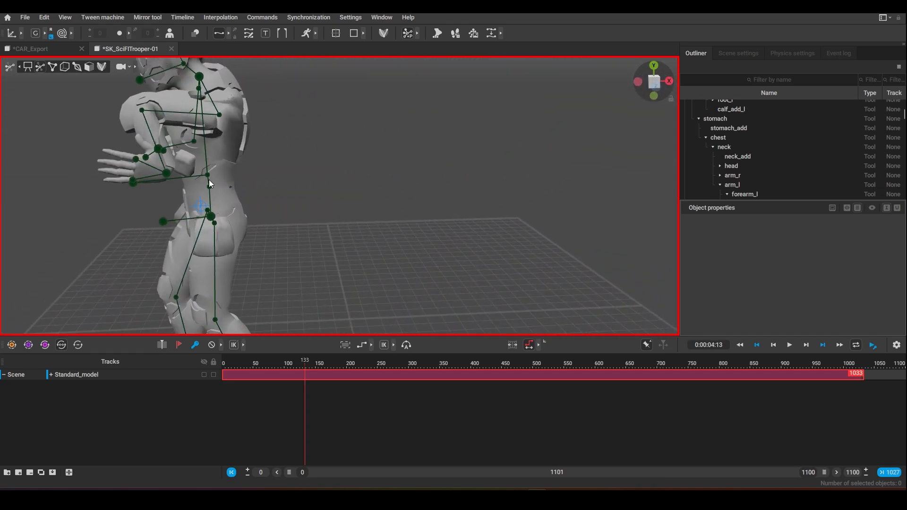
{"action": "left_click_drag", "start_coordinate": [255, 361], "coordinate": [212, 372]}
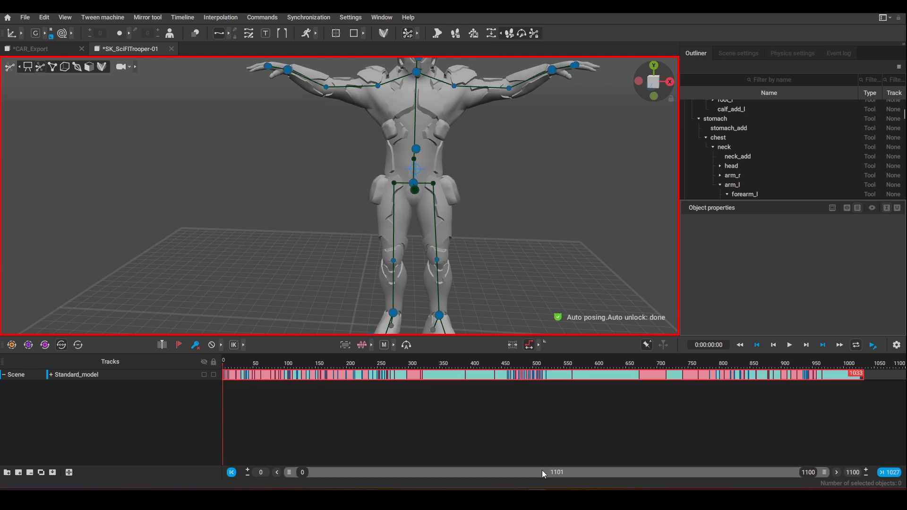
Step: Scrub the trooper's unbaked animation and examine the arm and body poses from several angles
{"action": "left_click_drag", "start_coordinate": [285, 362], "coordinate": [616, 373]}
{"action": "key", "text": "super"}
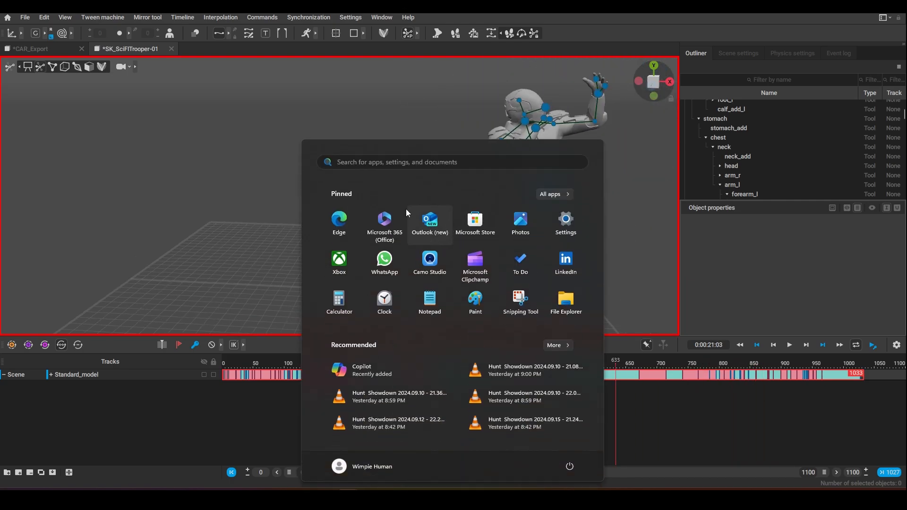
{"action": "key", "text": "super"}
{"action": "left_click_drag", "start_coordinate": [403, 367], "coordinate": [319, 350]}
{"action": "scroll", "coordinate": [271, 273], "scroll_direction": "up", "scroll_amount": 3}
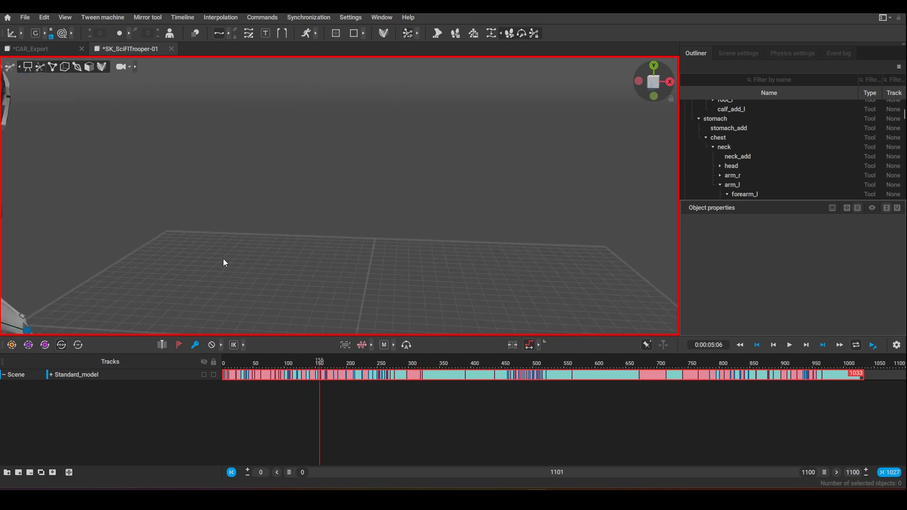
{"action": "scroll", "coordinate": [250, 256], "scroll_direction": "down", "scroll_amount": 3}
{"action": "right_click_drag", "start_coordinate": [182, 243], "coordinate": [221, 252]}
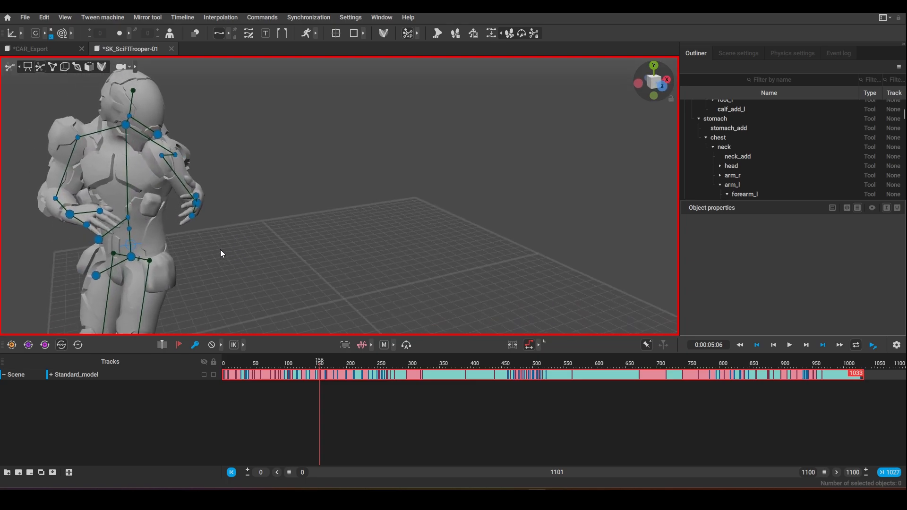
{"action": "left_click_drag", "start_coordinate": [277, 365], "coordinate": [503, 363]}
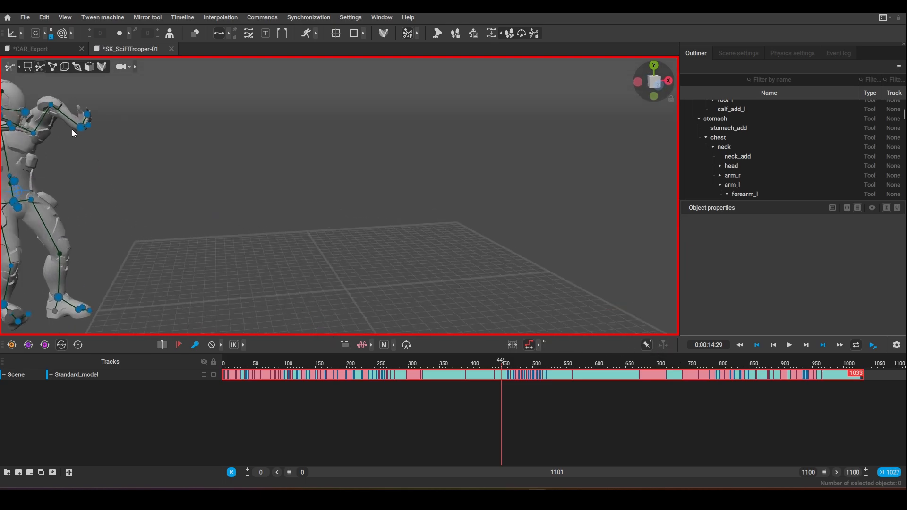
Step: View the forearm_l controller's trajectory at frame 449, clear the selection and go back to frame 3
{"action": "scroll", "coordinate": [62, 117], "scroll_direction": "up", "scroll_amount": 2}
{"action": "scroll", "coordinate": [46, 120], "scroll_direction": "down", "scroll_amount": 3}
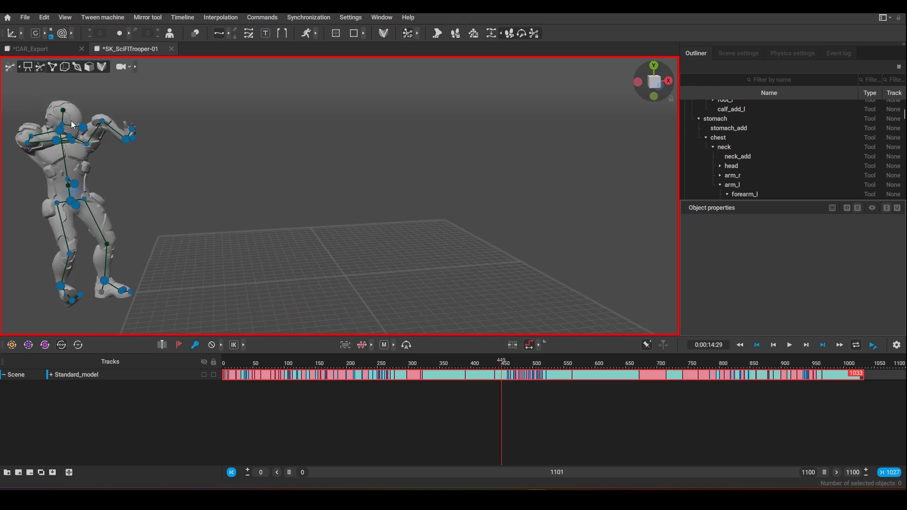
{"action": "left_click", "coordinate": [103, 124]}
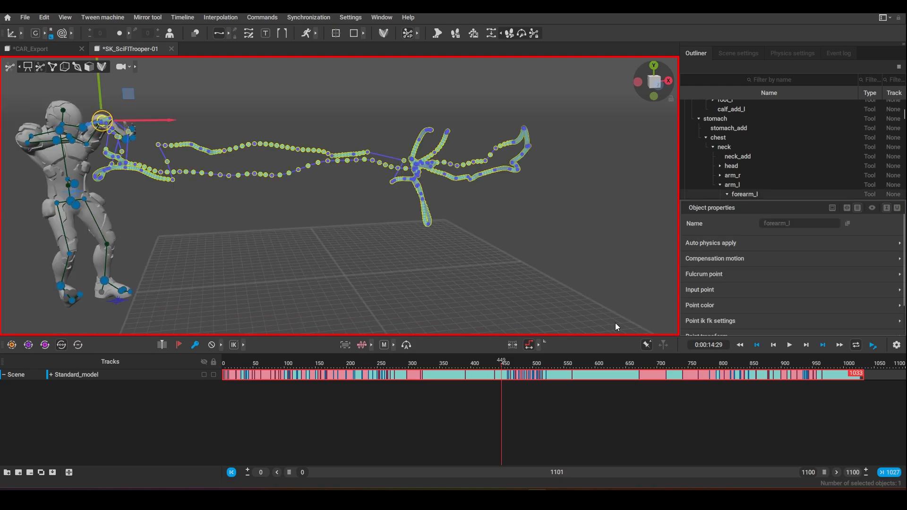
{"action": "left_click", "coordinate": [832, 384]}
{"action": "left_click_drag", "start_coordinate": [377, 357], "coordinate": [225, 330]}
{"action": "scroll", "coordinate": [226, 165], "scroll_direction": "up", "scroll_amount": 2}
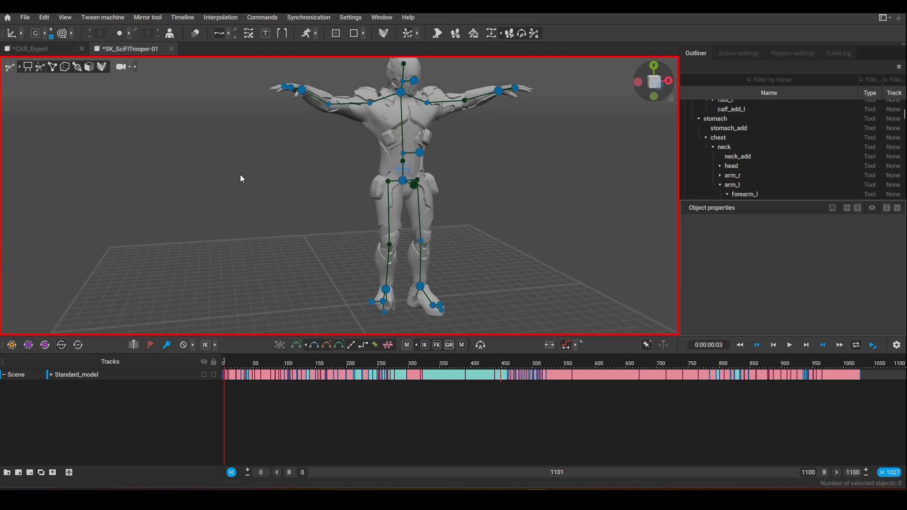
Step: Scrub the trooper's animation forward from frame 3 and examine the arm and leg poses from several angles
{"action": "middle_click_drag", "start_coordinate": [240, 174], "coordinate": [124, 193]}
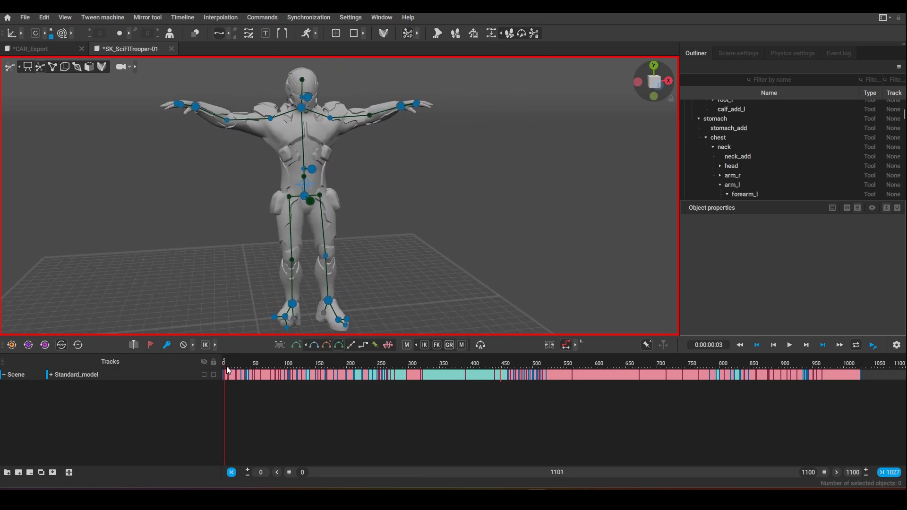
{"action": "left_click_drag", "start_coordinate": [226, 367], "coordinate": [289, 375]}
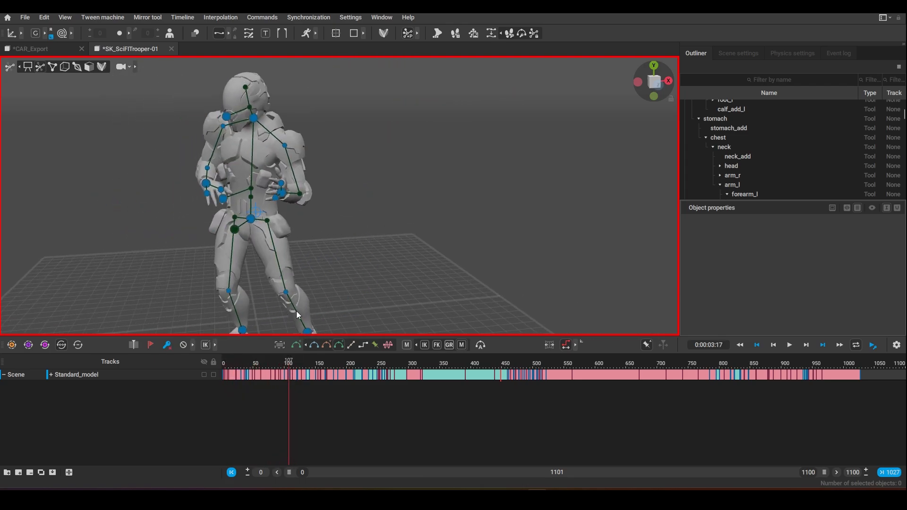
{"action": "scroll", "coordinate": [370, 228], "scroll_direction": "down", "scroll_amount": 3}
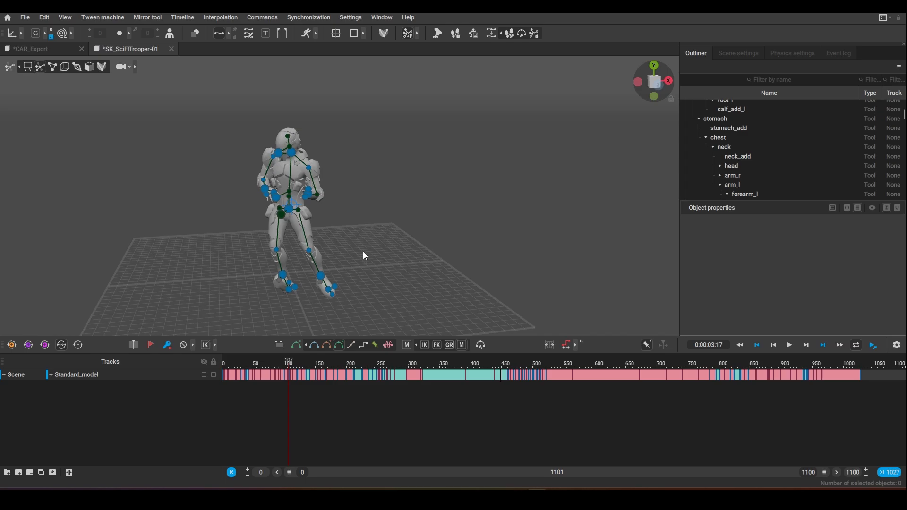
{"action": "middle_click_drag", "start_coordinate": [364, 255], "coordinate": [396, 259]}
{"action": "scroll", "coordinate": [359, 205], "scroll_direction": "up", "scroll_amount": 3}
{"action": "left_click_drag", "start_coordinate": [292, 357], "coordinate": [301, 403]}
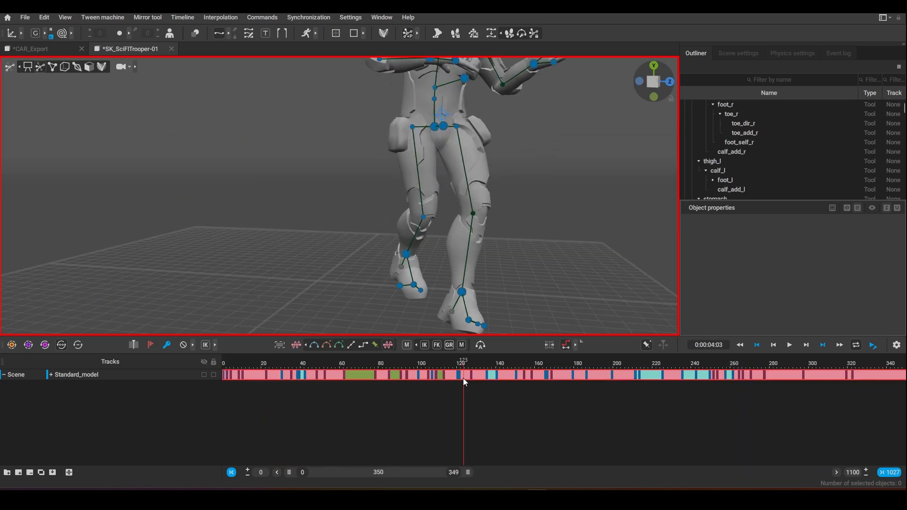
Step: Change the interpolation of the 45-frame interval ending at frame 112 and check the trooper's motion around frame 199
{"action": "left_click_drag", "start_coordinate": [463, 379], "coordinate": [442, 376]}
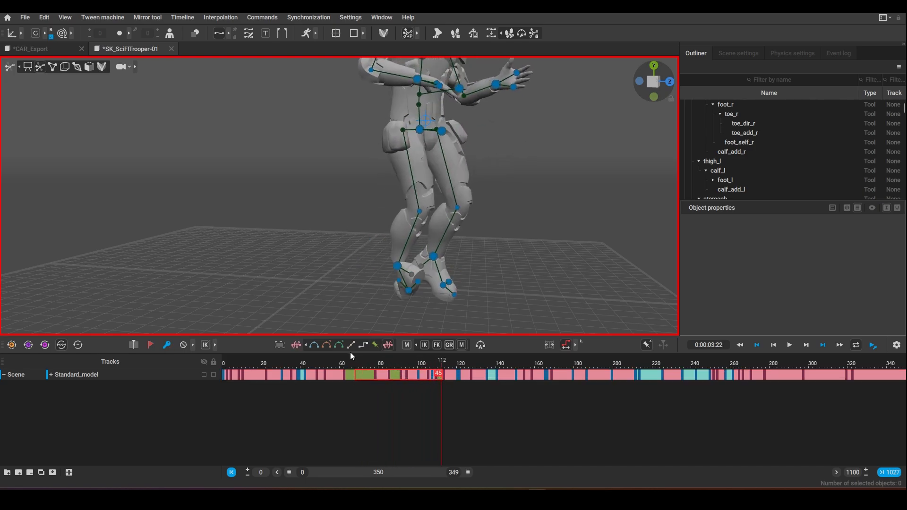
{"action": "left_click", "coordinate": [339, 345]}
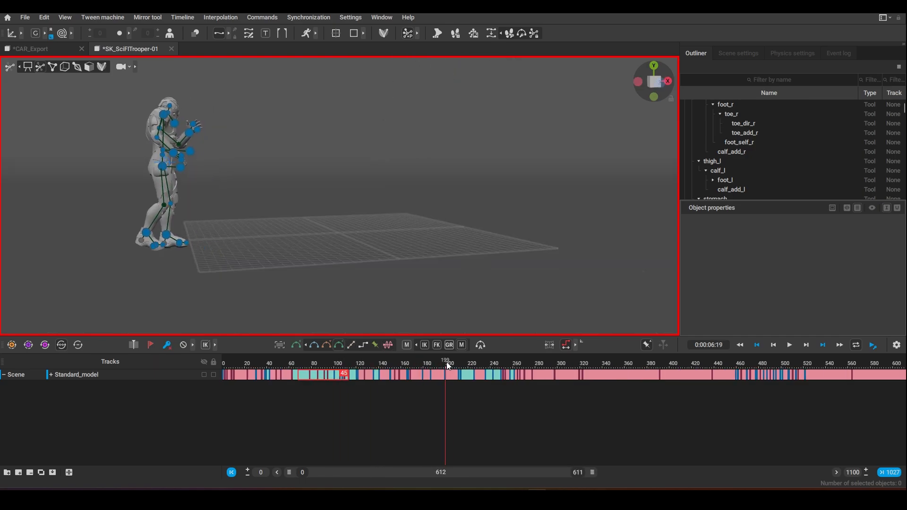
{"action": "mouse_move", "coordinate": [447, 362]}
{"action": "left_mouse_down"}
{"action": "mouse_move", "coordinate": [772, 395]}
{"action": "mouse_move", "coordinate": [317, 375]}
{"action": "mouse_move", "coordinate": [445, 376]}
{"action": "left_mouse_up"}
{"action": "left_click_drag", "start_coordinate": [261, 378], "coordinate": [355, 395]}
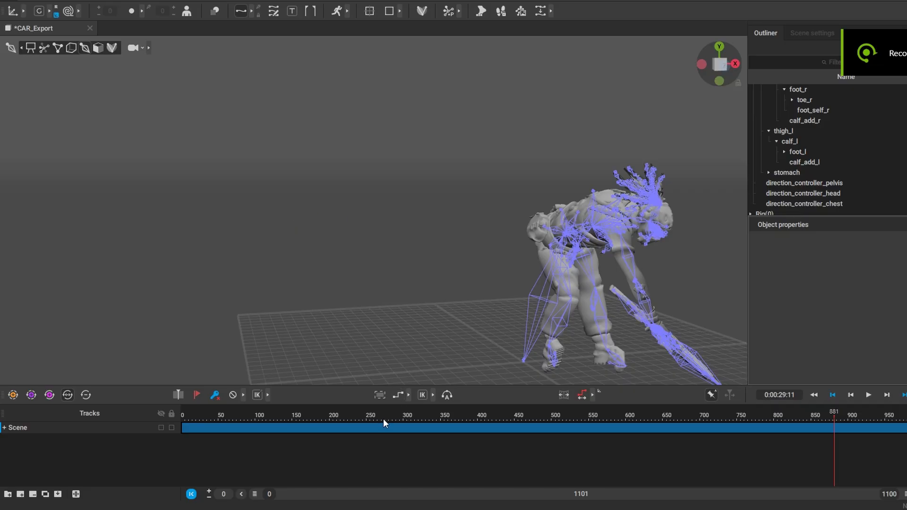
Step: Check the CAR_Export animation at frame 310, switch to rig mode and open the Quick Rigging Tool's left-hand bone assignments
{"action": "left_click_drag", "start_coordinate": [383, 419], "coordinate": [411, 421]}
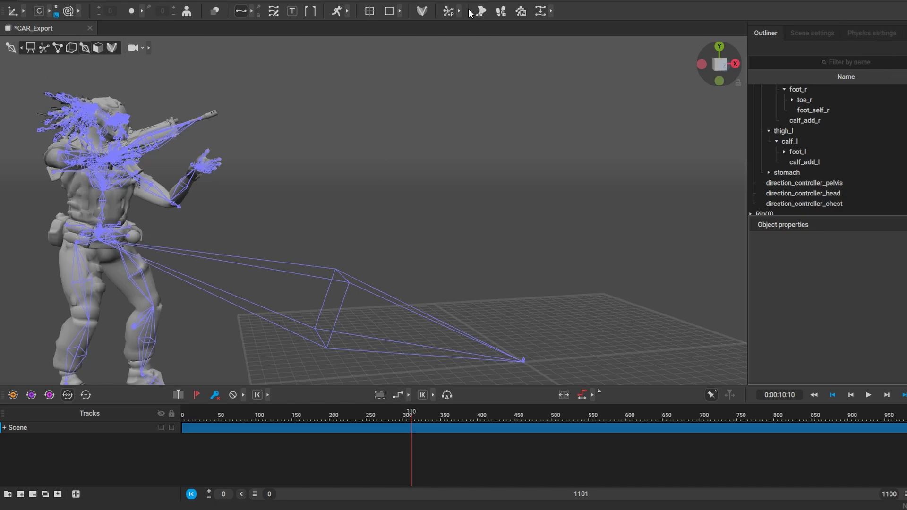
{"action": "left_click", "coordinate": [422, 12]}
{"action": "left_click", "coordinate": [489, 285]}
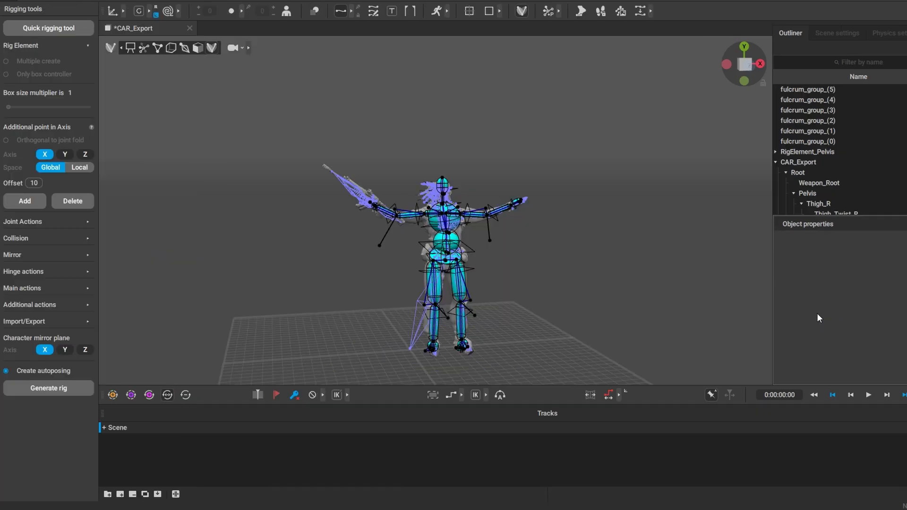
{"action": "left_click", "coordinate": [67, 28]}
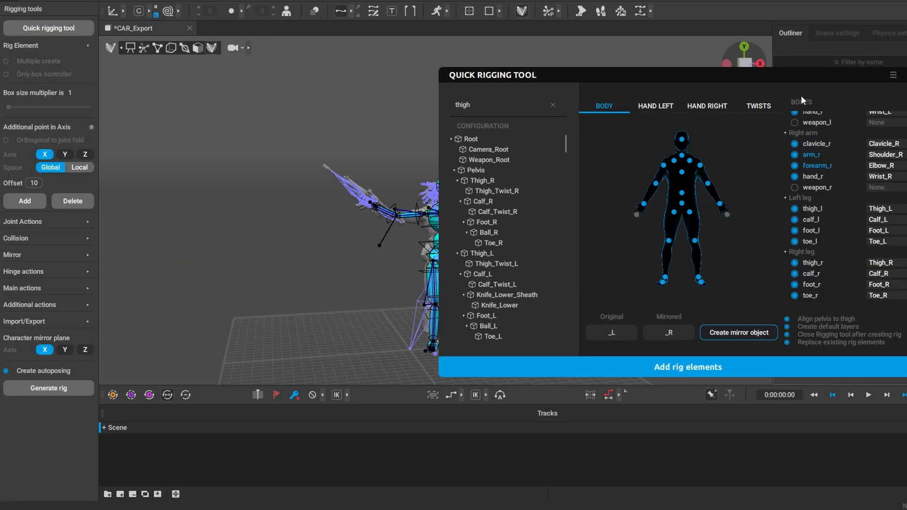
{"action": "left_click_drag", "start_coordinate": [721, 75], "coordinate": [511, 65]}
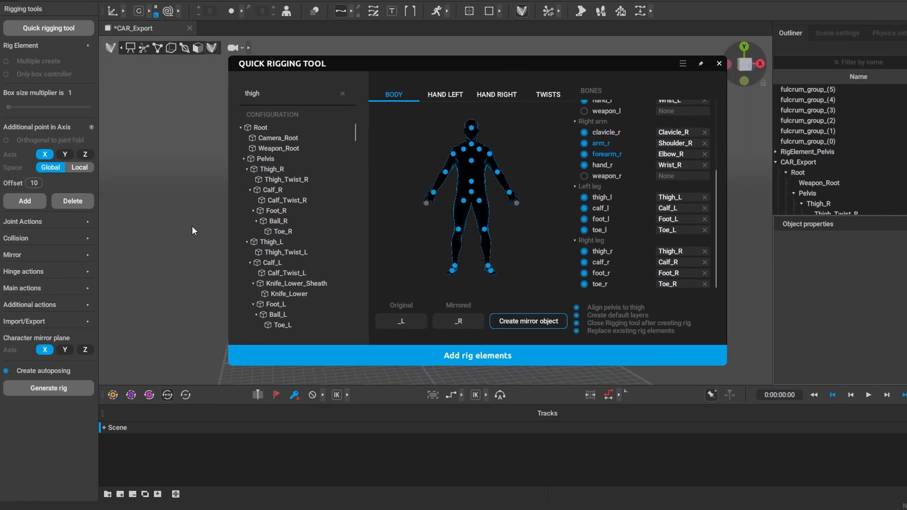
{"action": "left_click", "coordinate": [447, 95]}
{"action": "scroll", "coordinate": [686, 211], "scroll_direction": "up", "scroll_amount": 2}
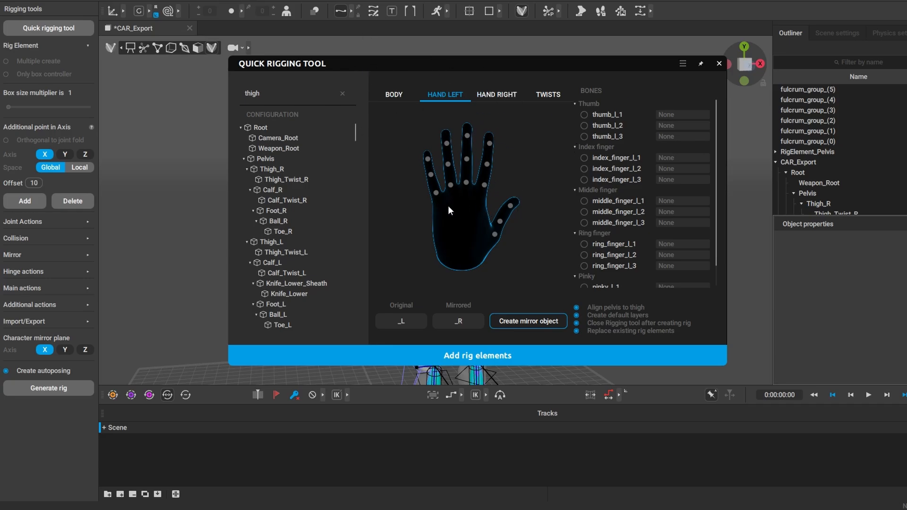
Step: Filter the Quick Rigging Tool's bone hierarchy by "pink" to list the pinky bones
{"action": "double_click", "coordinate": [305, 97]}
{"action": "type", "text": "finger"}
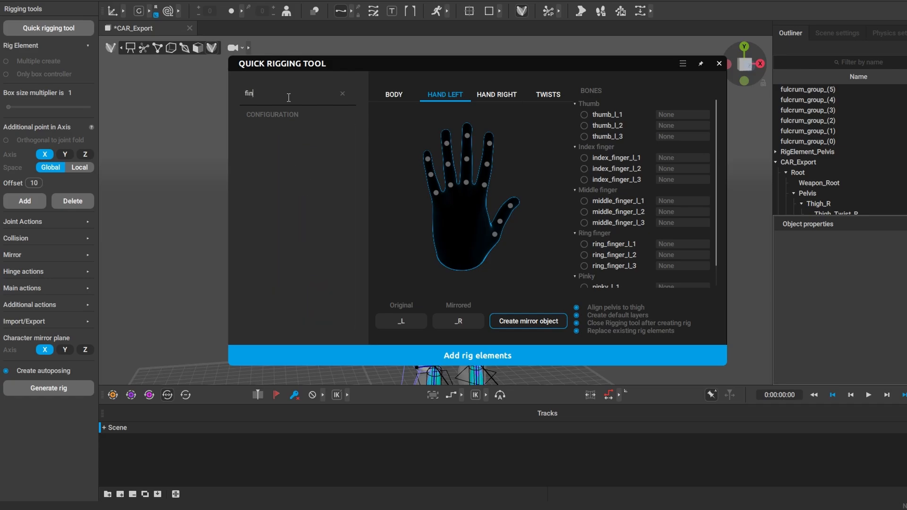
{"action": "key", "text": "BackSpace"}
{"action": "key", "text": "BackSpace"}
{"action": "key", "text": "BackSpace"}
{"action": "type", "text": "pink"}
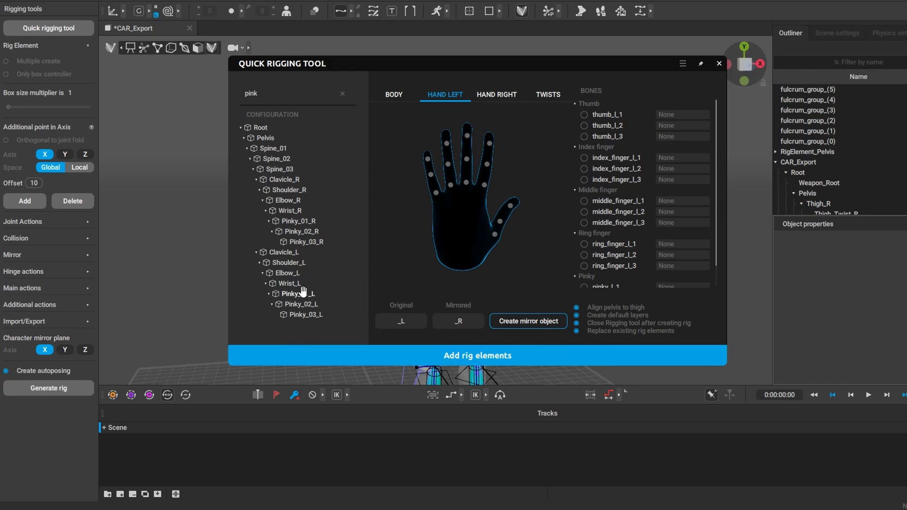
Step: Examine the left hand up close and select Wrist_L and the three left pinky bones in turn to identify the finger's joints
{"action": "left_click", "coordinate": [294, 294]}
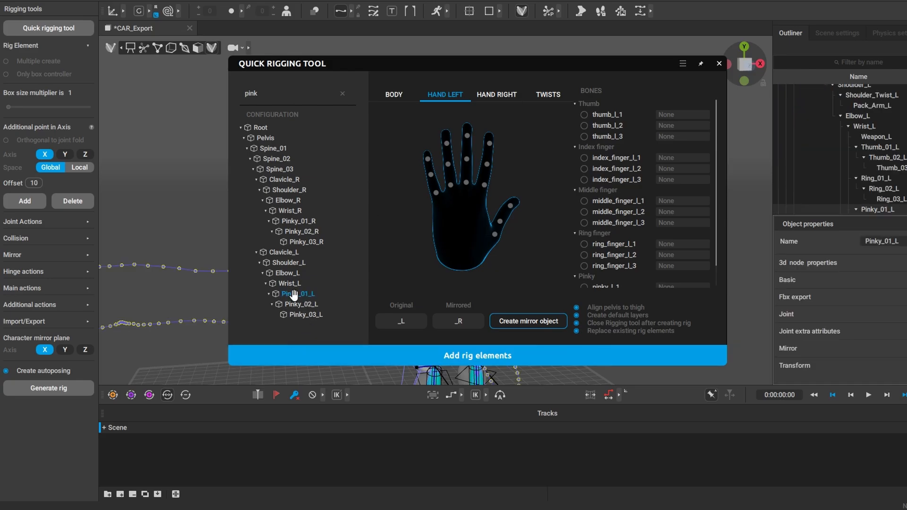
{"action": "left_click_drag", "start_coordinate": [442, 62], "coordinate": [839, 148]}
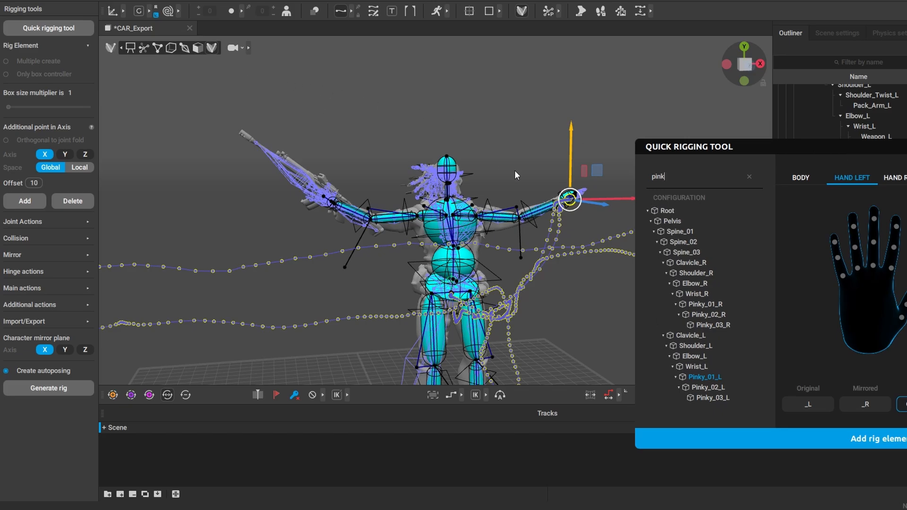
{"action": "scroll", "coordinate": [568, 201], "scroll_direction": "up", "scroll_amount": 10}
{"action": "middle_click_drag", "start_coordinate": [579, 233], "coordinate": [19, 165]}
{"action": "middle_click_drag", "start_coordinate": [427, 185], "coordinate": [348, 218]}
{"action": "scroll", "coordinate": [347, 215], "scroll_direction": "down", "scroll_amount": 5}
{"action": "left_click_drag", "start_coordinate": [347, 215], "coordinate": [481, 172], "text": "alt"}
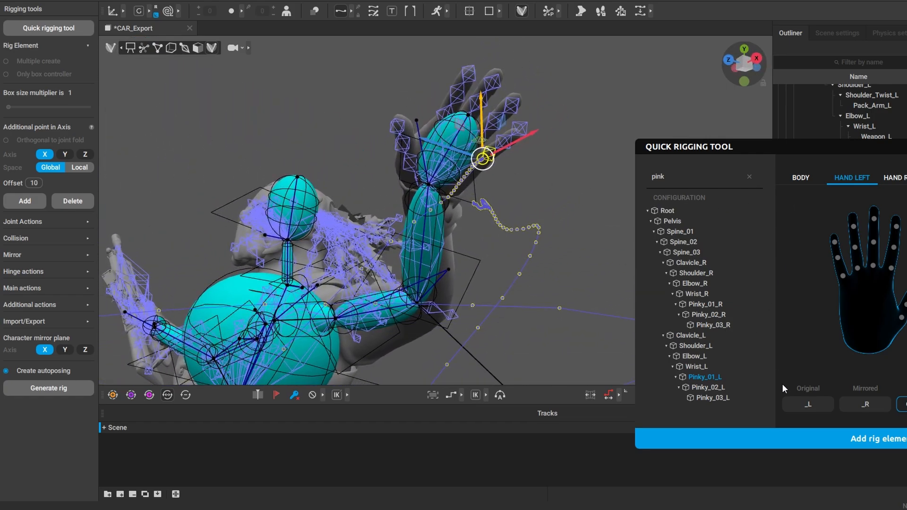
{"action": "left_click", "coordinate": [704, 387]}
{"action": "left_click", "coordinate": [710, 398]}
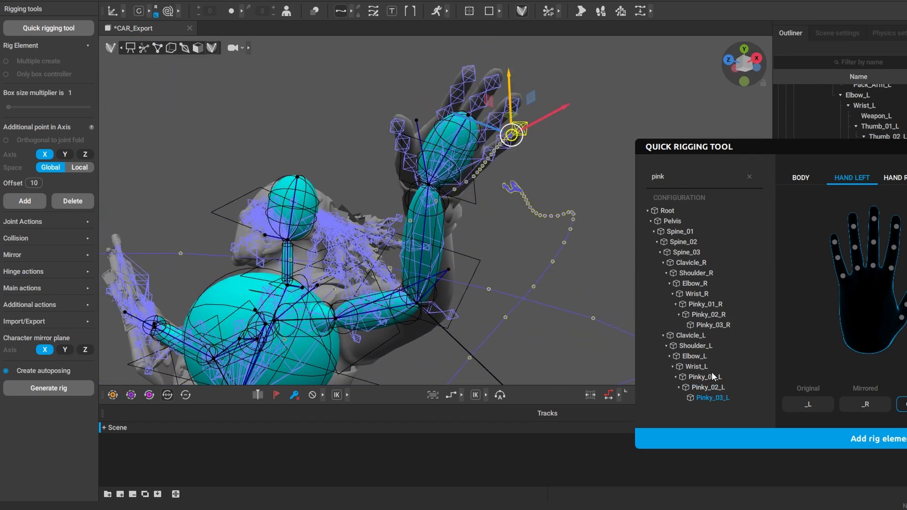
{"action": "left_click", "coordinate": [694, 366]}
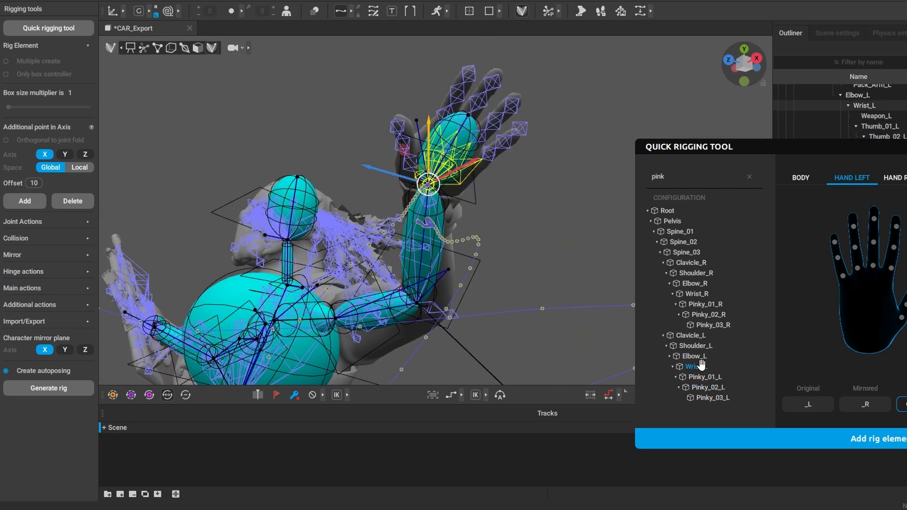
{"action": "left_click", "coordinate": [708, 397]}
{"action": "left_click", "coordinate": [705, 377]}
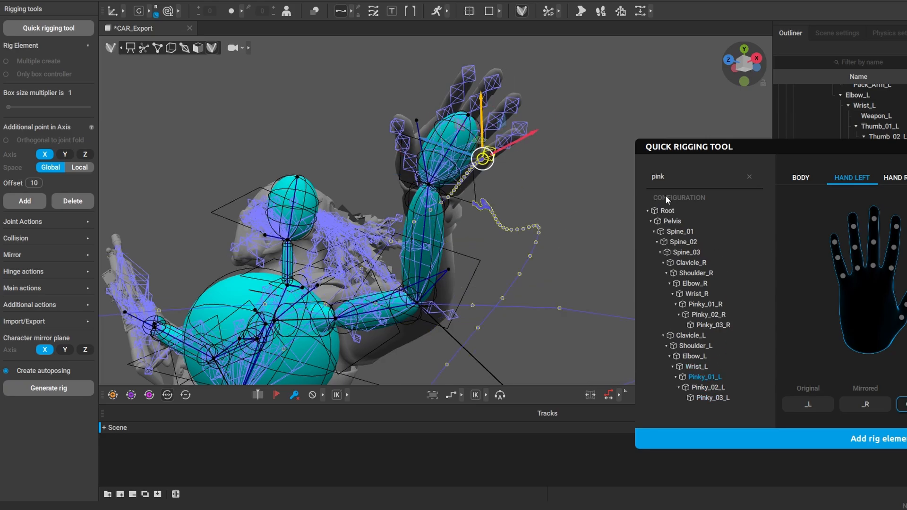
Step: Assign Pinky_01_L, Pinky_02_L and Pinky_03_L to pinky_l_1, pinky_l_2 and pinky_l_3
{"action": "left_click_drag", "start_coordinate": [830, 148], "coordinate": [746, 68]}
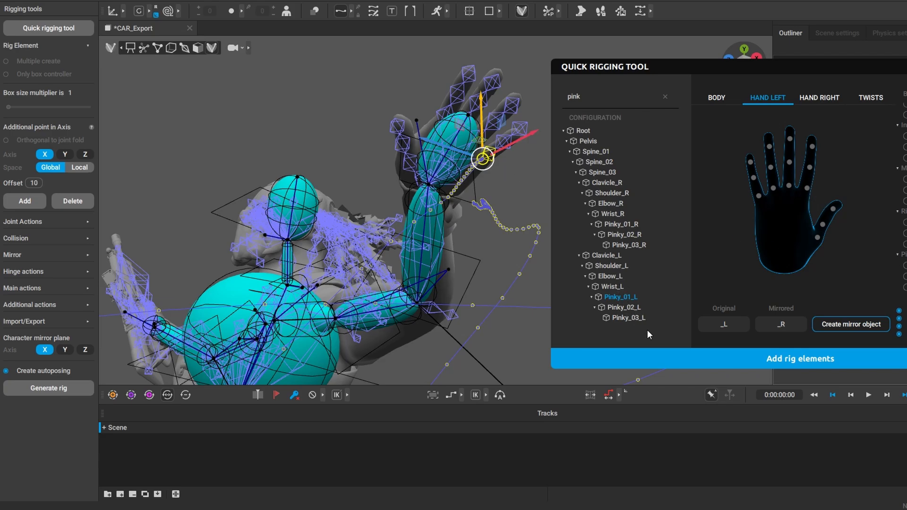
{"action": "left_click_drag", "start_coordinate": [629, 300], "coordinate": [906, 279]}
{"action": "left_click", "coordinate": [617, 306]}
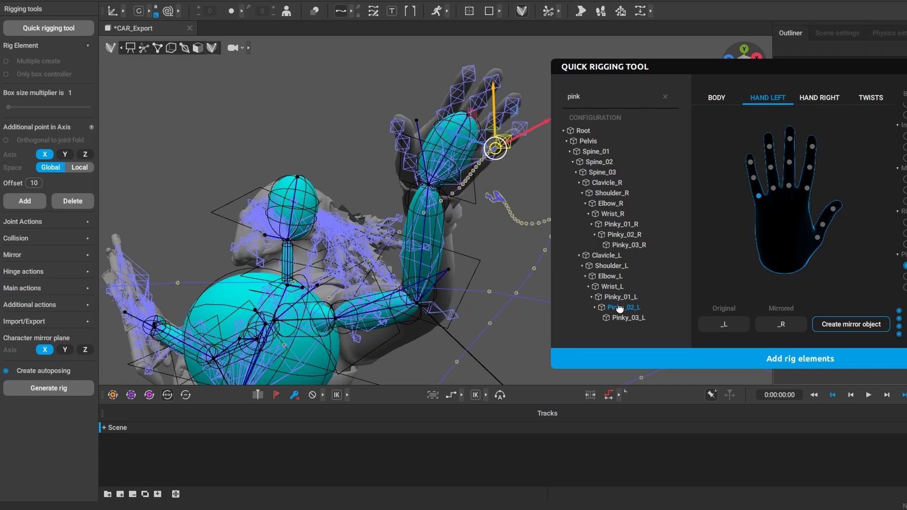
{"action": "left_click", "coordinate": [628, 318]}
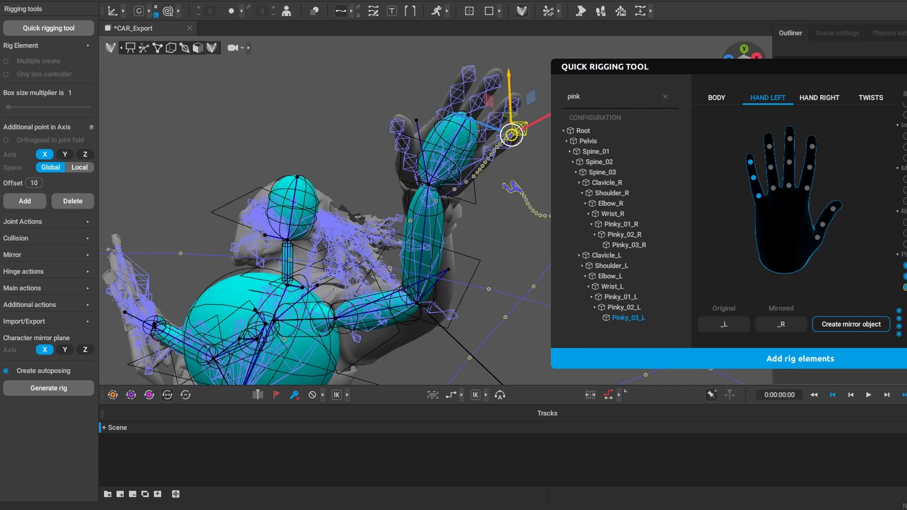
{"action": "left_click_drag", "start_coordinate": [788, 69], "coordinate": [544, 54]}
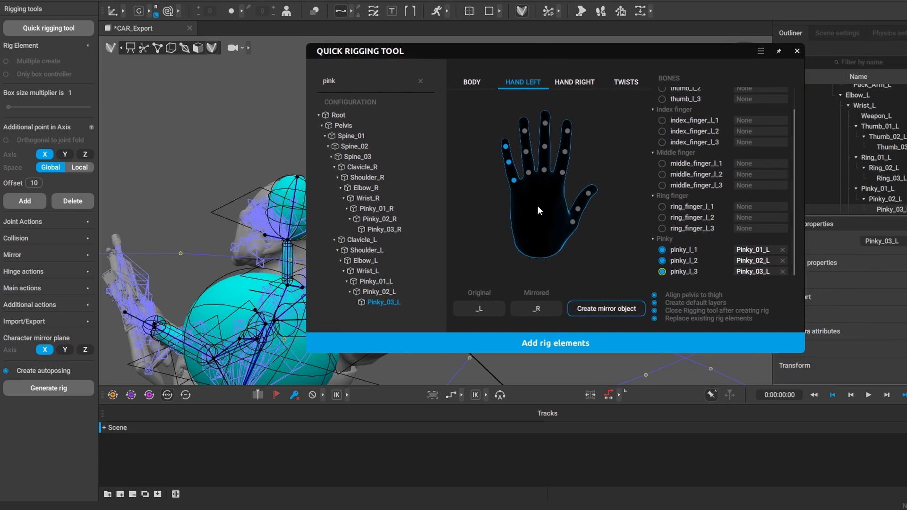
Step: Filter the bones by "thumb" and assign Thumb_01_L, Thumb_02_L and Thumb_03_L to thumb_l_1 through thumb_l_3
{"action": "double_click", "coordinate": [366, 86]}
{"action": "scroll", "coordinate": [798, 200], "scroll_direction": "up", "scroll_amount": 2}
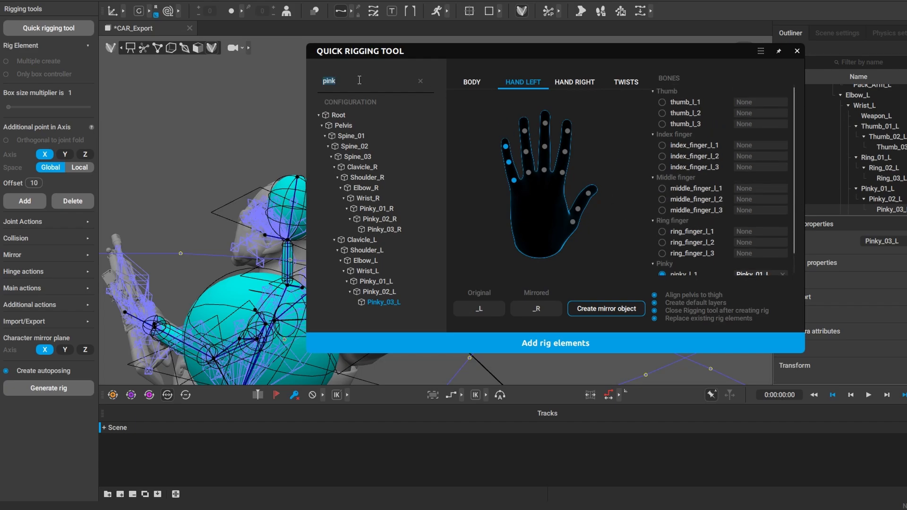
{"action": "type", "text": "th"}
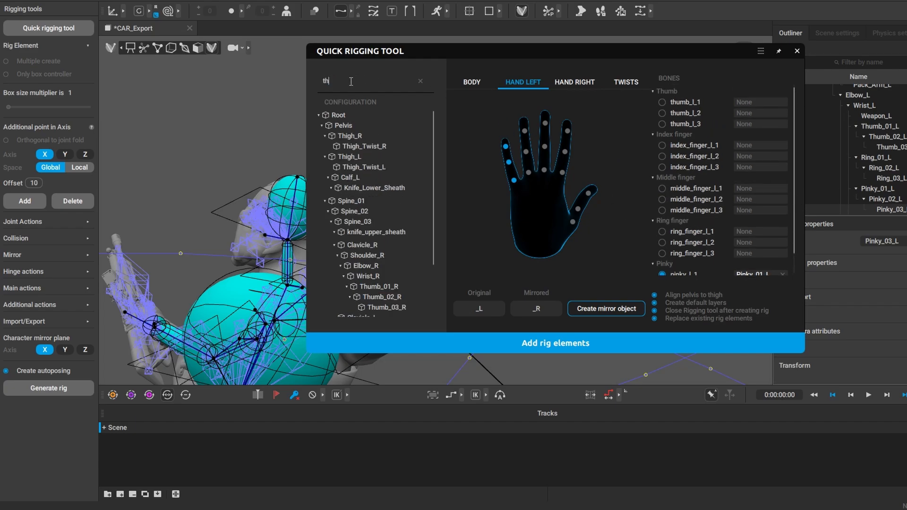
{"action": "type", "text": "umb"}
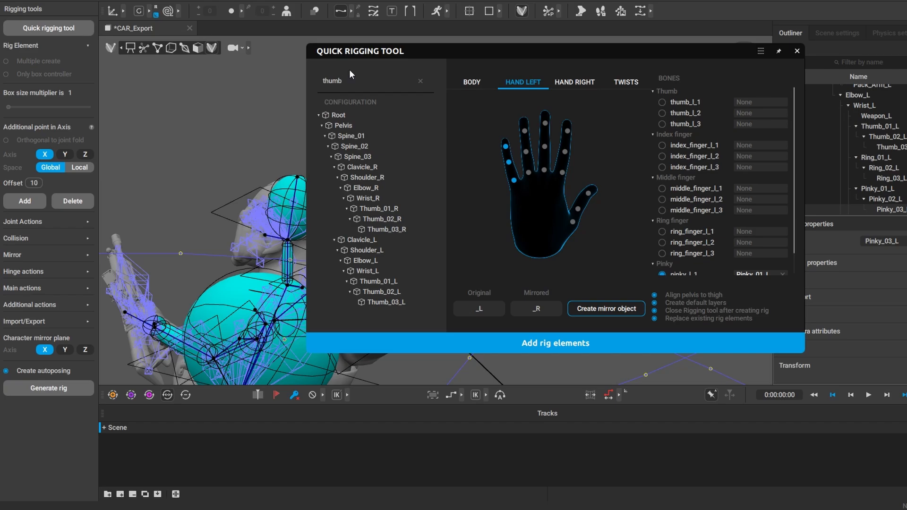
{"action": "left_click_drag", "start_coordinate": [378, 281], "coordinate": [751, 102]}
{"action": "left_click_drag", "start_coordinate": [384, 289], "coordinate": [746, 113]}
{"action": "left_click_drag", "start_coordinate": [373, 301], "coordinate": [730, 175]}
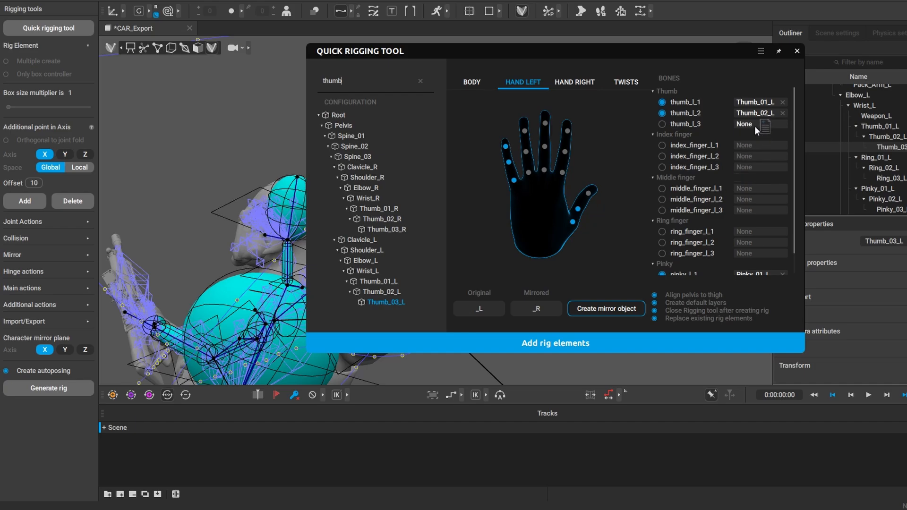
{"action": "left_click_drag", "start_coordinate": [754, 126], "coordinate": [754, 125]}
Step: Filter the bones by "index" and assign Index_01_L, Index_02_L and Index_03_L to index_finger_l_1 through index_finger_l_3
{"action": "double_click", "coordinate": [371, 83]}
{"action": "type", "text": "ndex"}
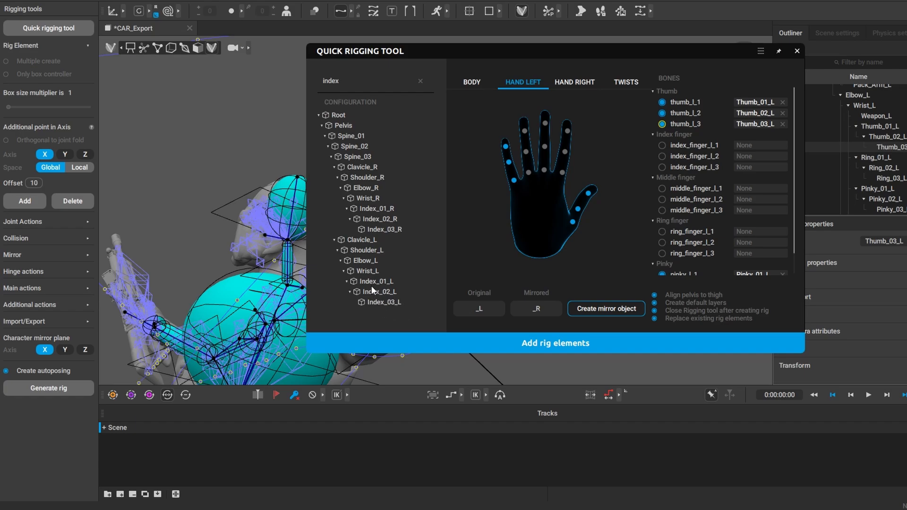
{"action": "left_click_drag", "start_coordinate": [372, 282], "coordinate": [758, 152]}
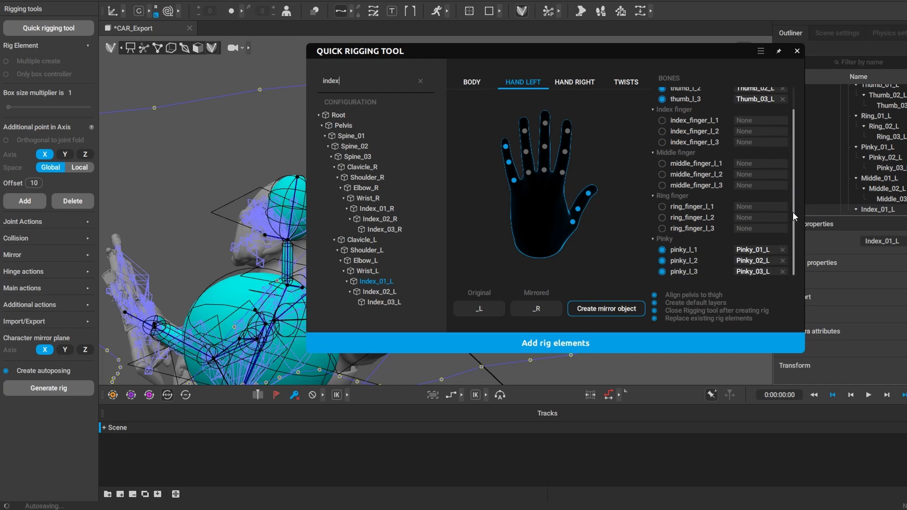
{"action": "left_click_drag", "start_coordinate": [373, 281], "coordinate": [768, 191]}
{"action": "left_click_drag", "start_coordinate": [747, 164], "coordinate": [747, 143]}
{"action": "left_click_drag", "start_coordinate": [377, 291], "coordinate": [755, 157]}
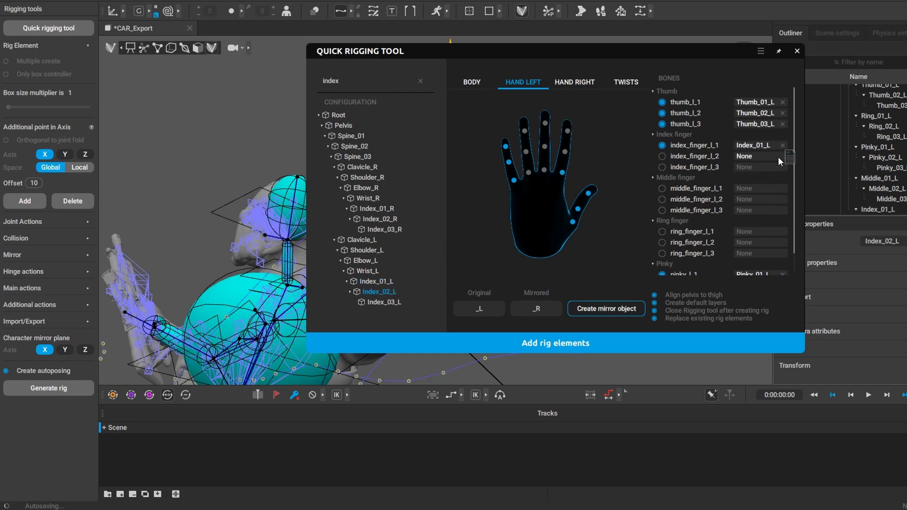
{"action": "left_click_drag", "start_coordinate": [383, 302], "coordinate": [763, 169]}
Step: Filter the bones by "middle" and assign Middle_01_L, Middle_02_L and Middle_03_L to middle_finger_l_1 through middle_finger_l_3
{"action": "double_click", "coordinate": [342, 81]}
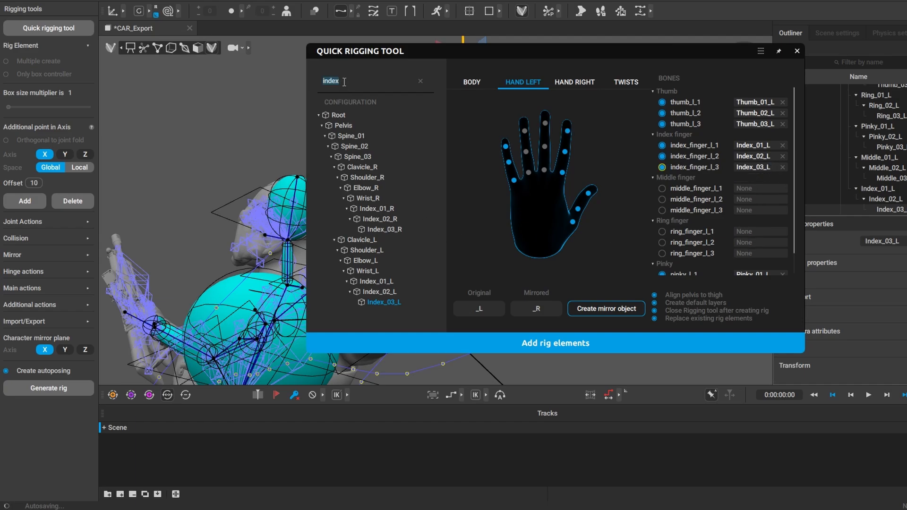
{"action": "type", "text": "middle"}
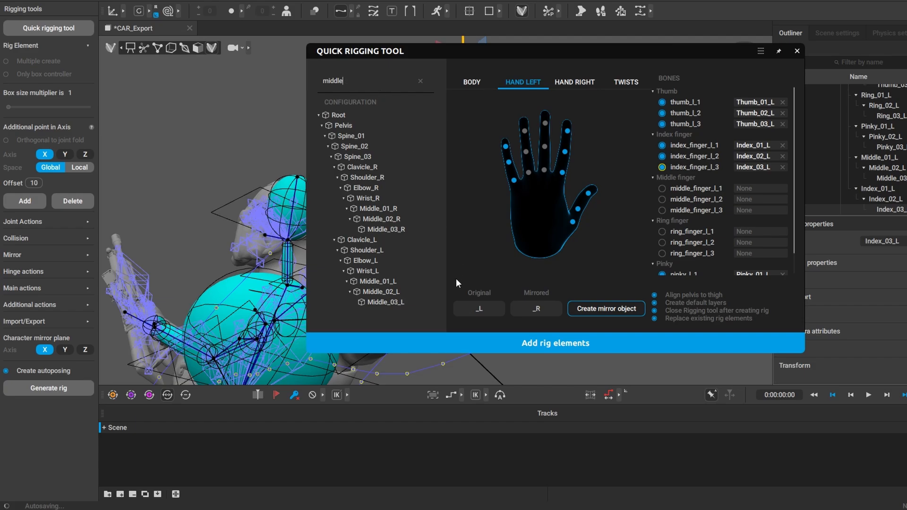
{"action": "left_click", "coordinate": [366, 282]}
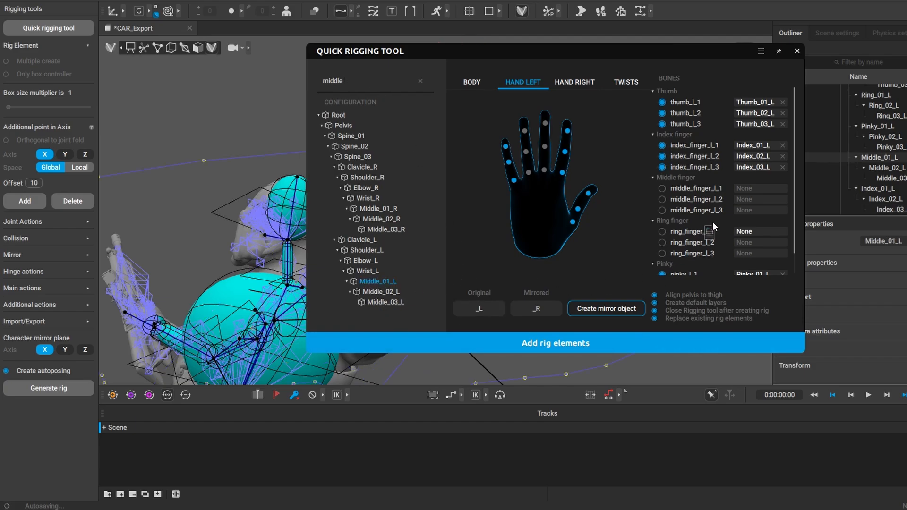
{"action": "left_click", "coordinate": [752, 188]}
{"action": "left_click", "coordinate": [363, 292]}
{"action": "left_click", "coordinate": [753, 199]}
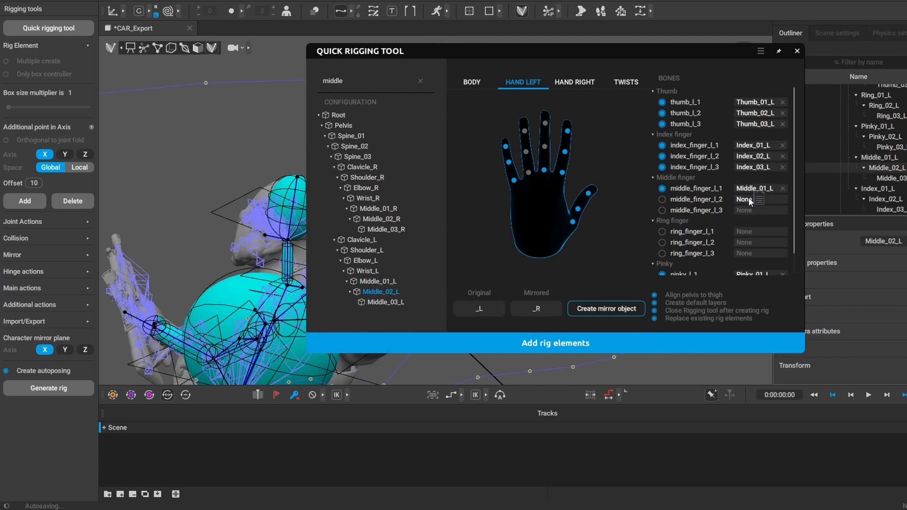
{"action": "left_click", "coordinate": [373, 302]}
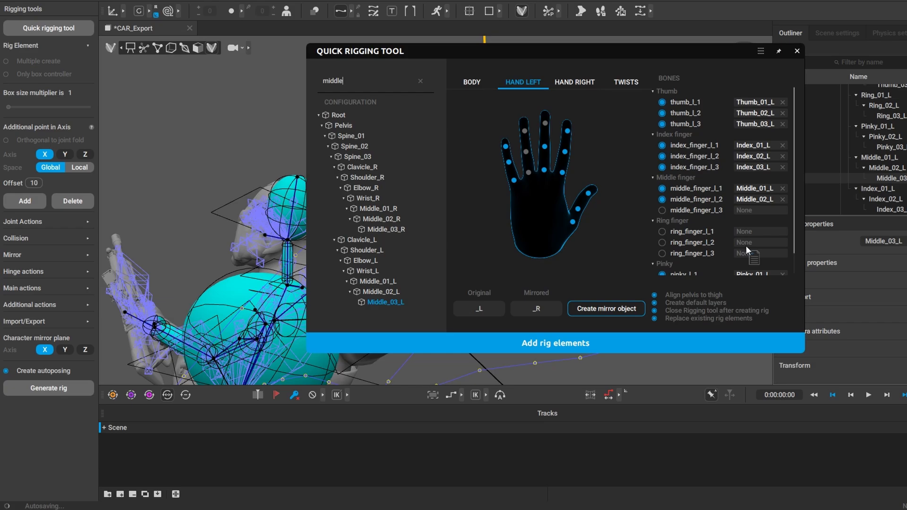
{"action": "left_click", "coordinate": [747, 211]}
Step: Filter the bones by "ring", assign Ring_01_L through Ring_03_L to ring_finger_l_1 through ring_finger_l_3, and review the right hand's finger assignments
{"action": "double_click", "coordinate": [353, 84]}
{"action": "type", "text": "ring"}
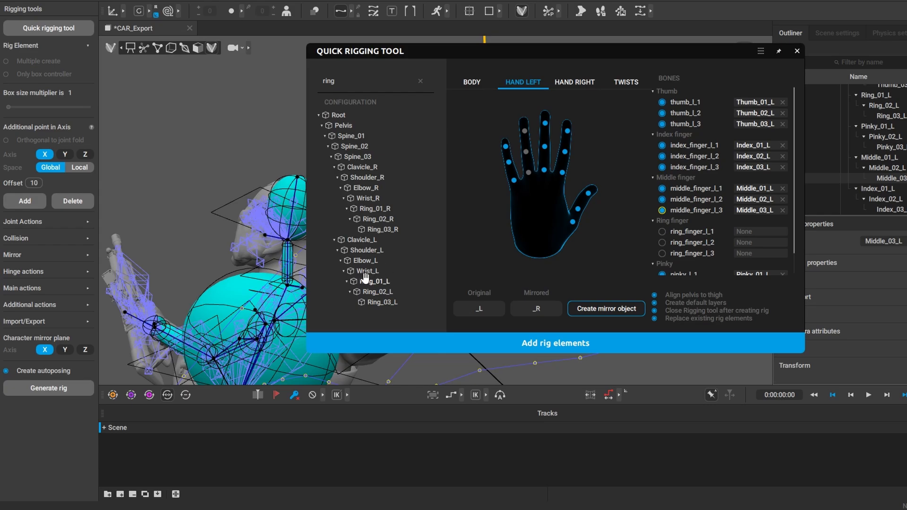
{"action": "left_click_drag", "start_coordinate": [373, 282], "coordinate": [745, 230]}
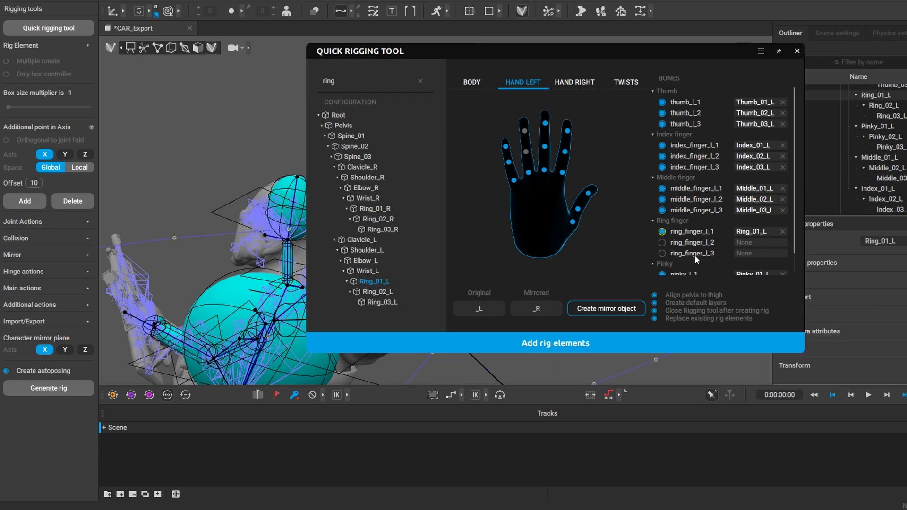
{"action": "left_click_drag", "start_coordinate": [376, 291], "coordinate": [763, 248]}
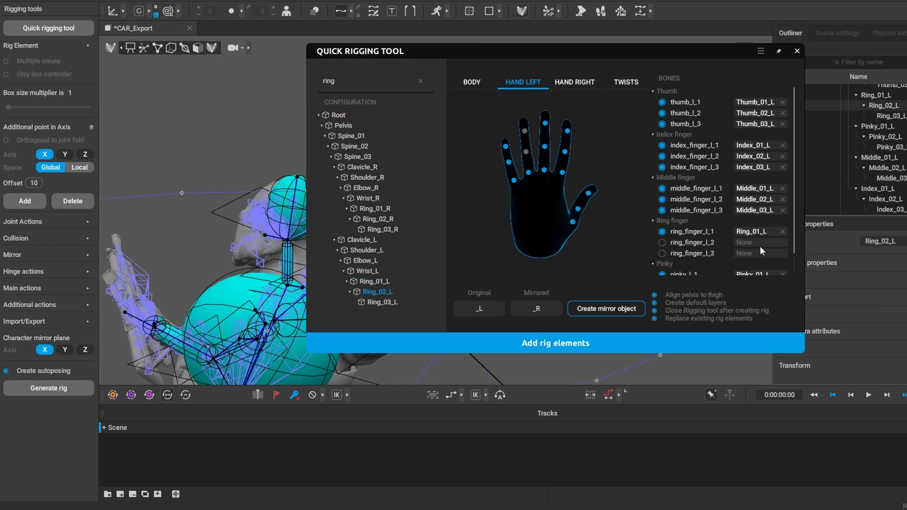
{"action": "left_click_drag", "start_coordinate": [376, 291], "coordinate": [759, 243]}
{"action": "left_click_drag", "start_coordinate": [385, 298], "coordinate": [761, 253]}
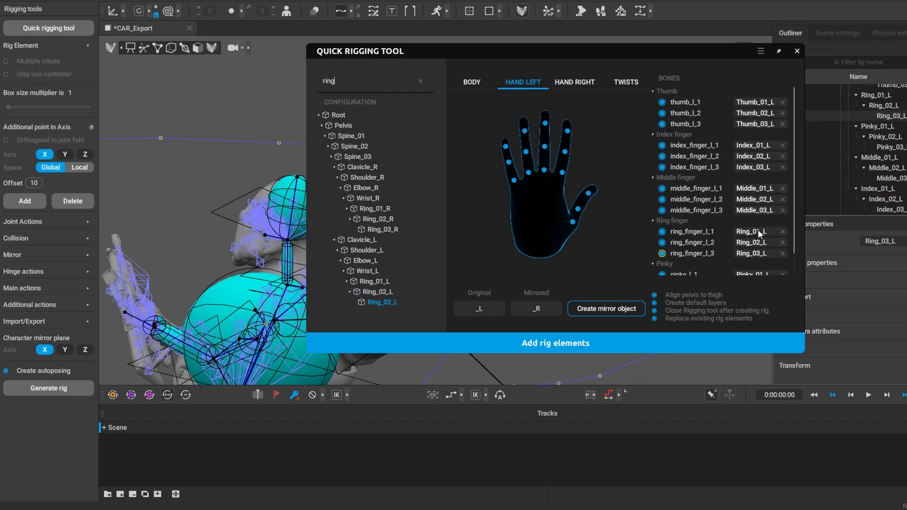
{"action": "scroll", "coordinate": [759, 232], "scroll_direction": "down", "scroll_amount": 1}
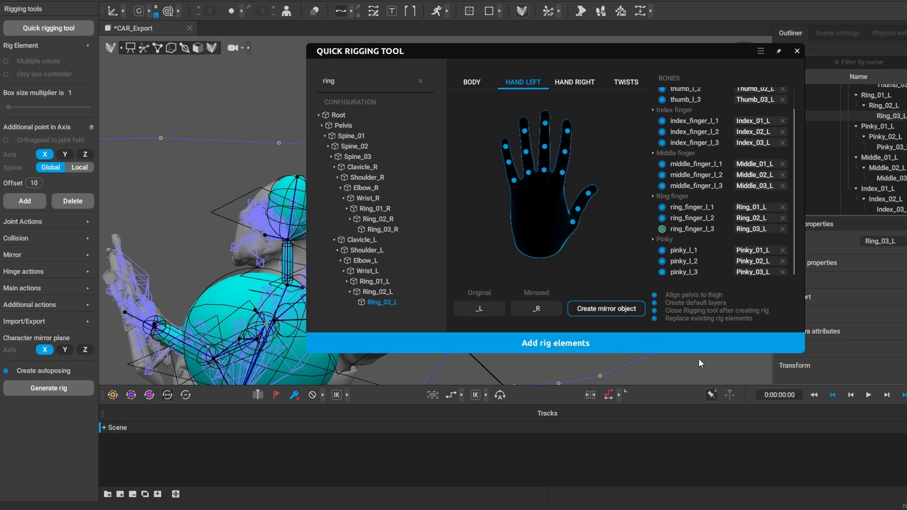
{"action": "left_click", "coordinate": [564, 82]}
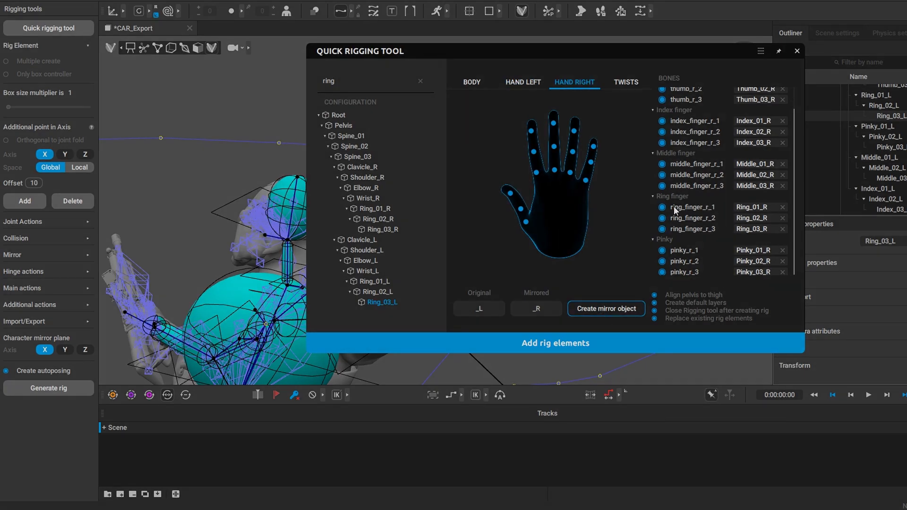